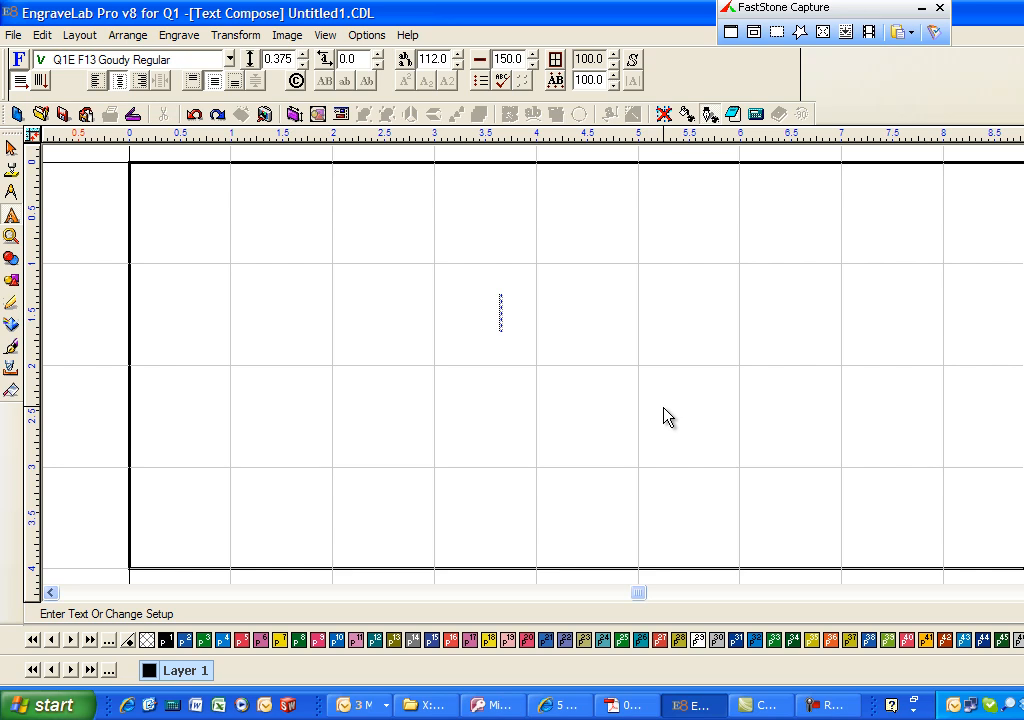
pyautogui.write('ABC')
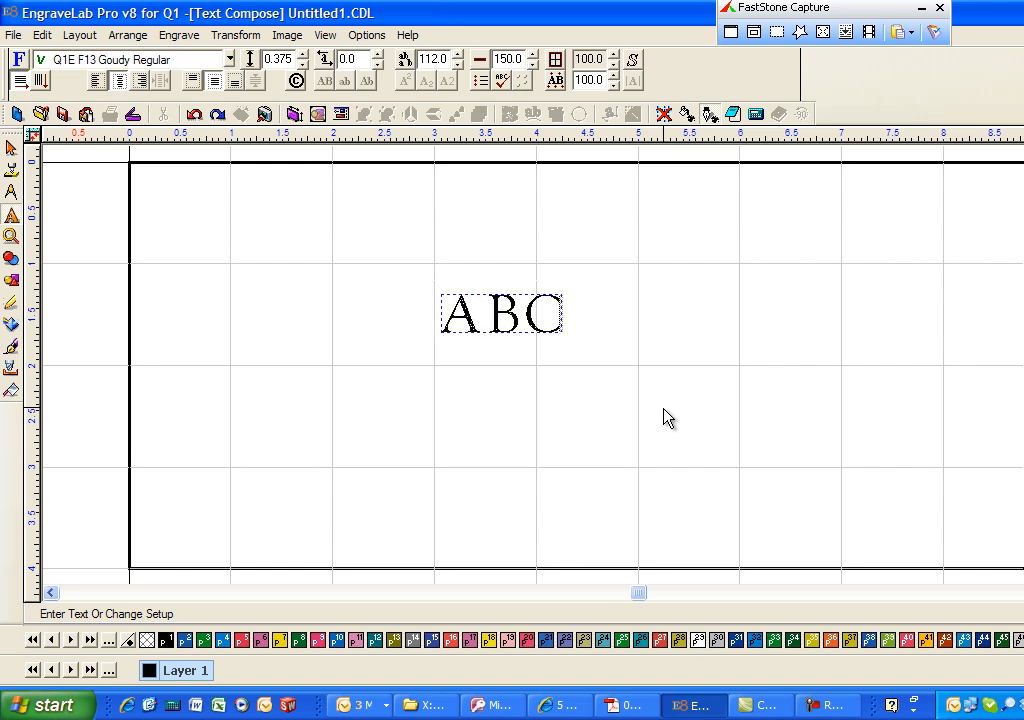
pyautogui.moveTo(567, 325); pyautogui.dragTo(441, 320)
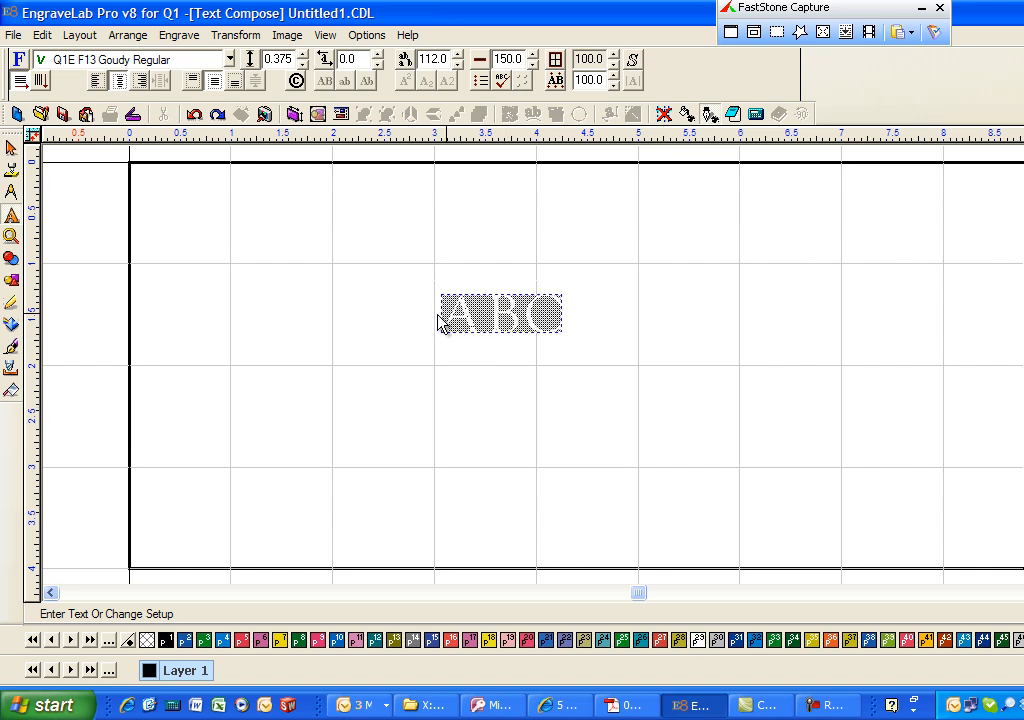
pyautogui.click(229, 59)
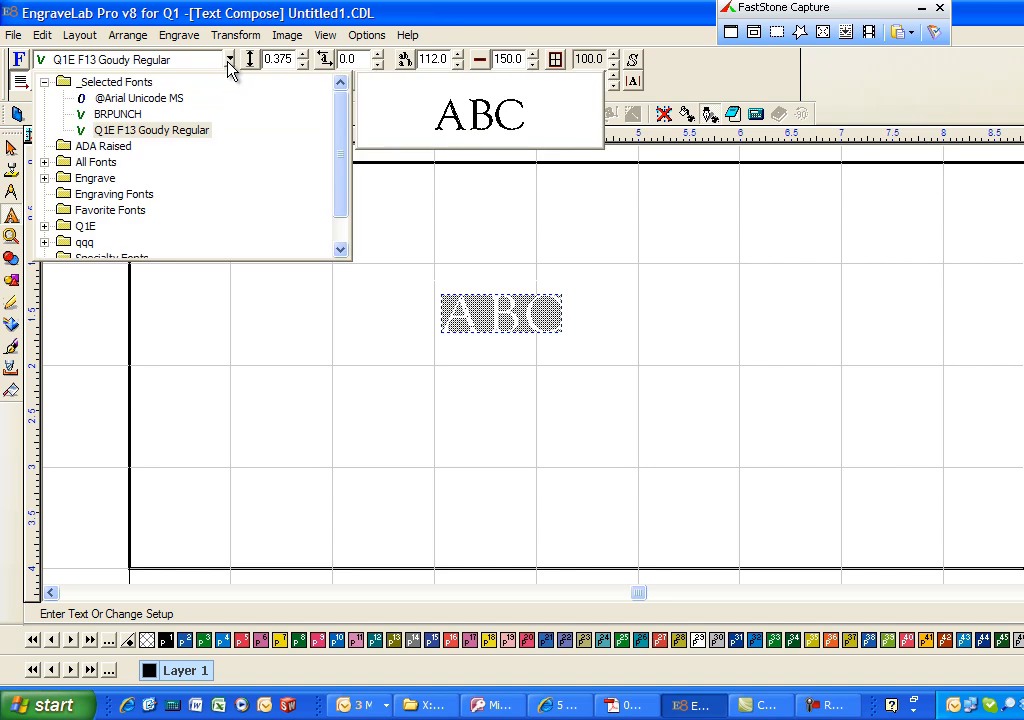
pyautogui.click(45, 163)
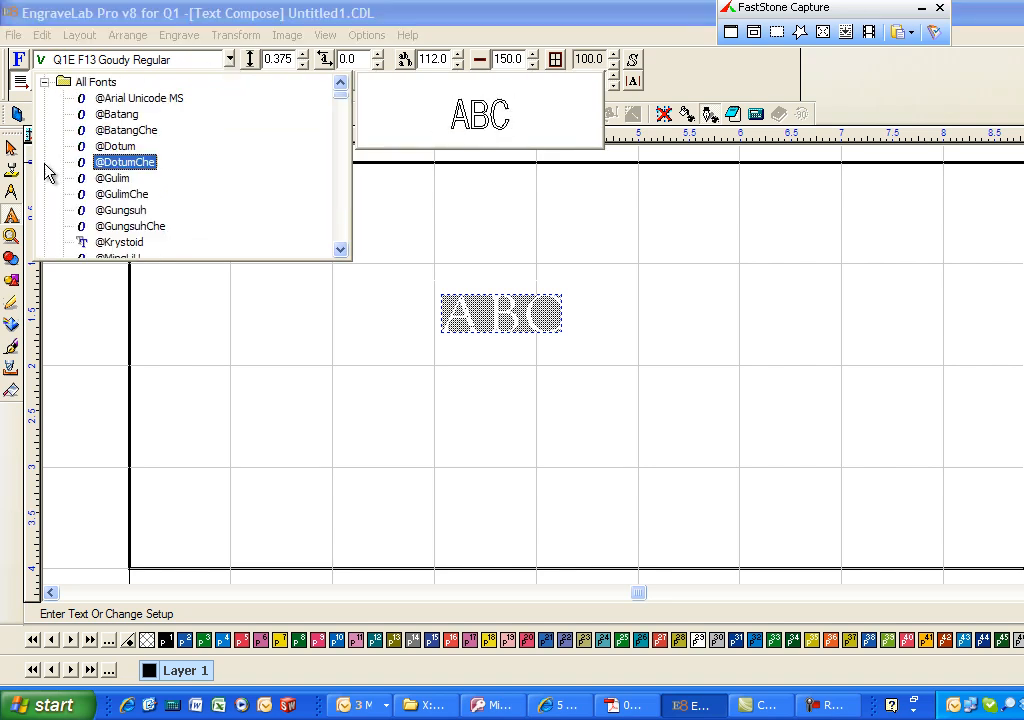
pyautogui.click(121, 163)
pyautogui.click(313, 286)
# - Enlarge the ABC text to about 3.65 by 1.71 in and move it to about x 2.91, y 0.98
pyautogui.click(510, 315)
pyautogui.moveTo(553, 345); pyautogui.dragTo(837, 469)
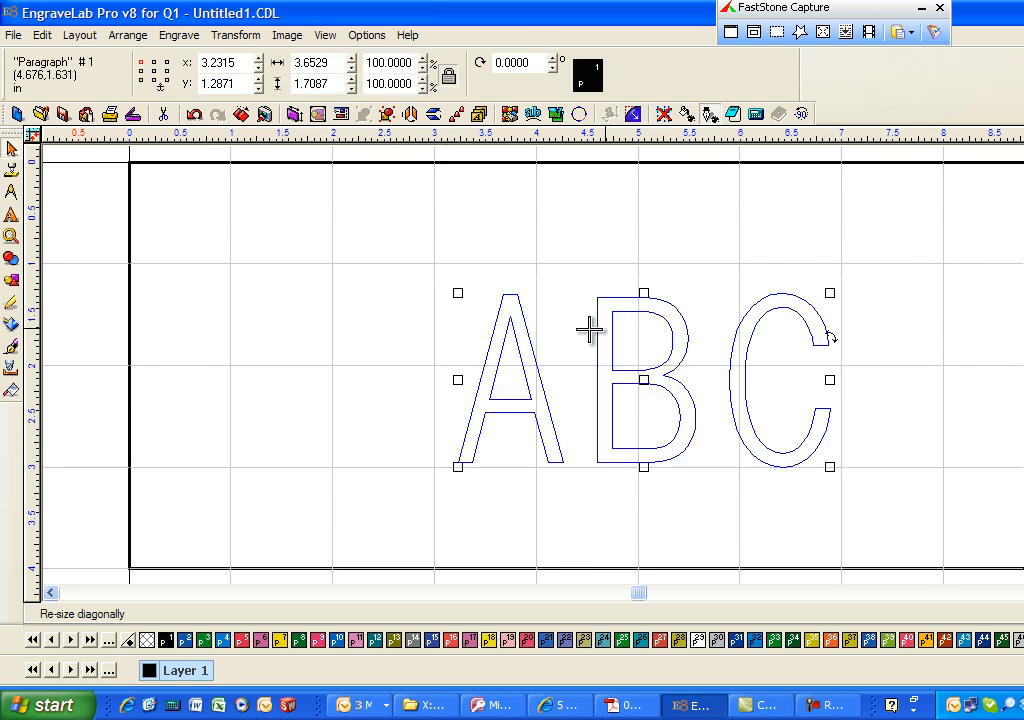
pyautogui.moveTo(644, 382); pyautogui.dragTo(611, 351)
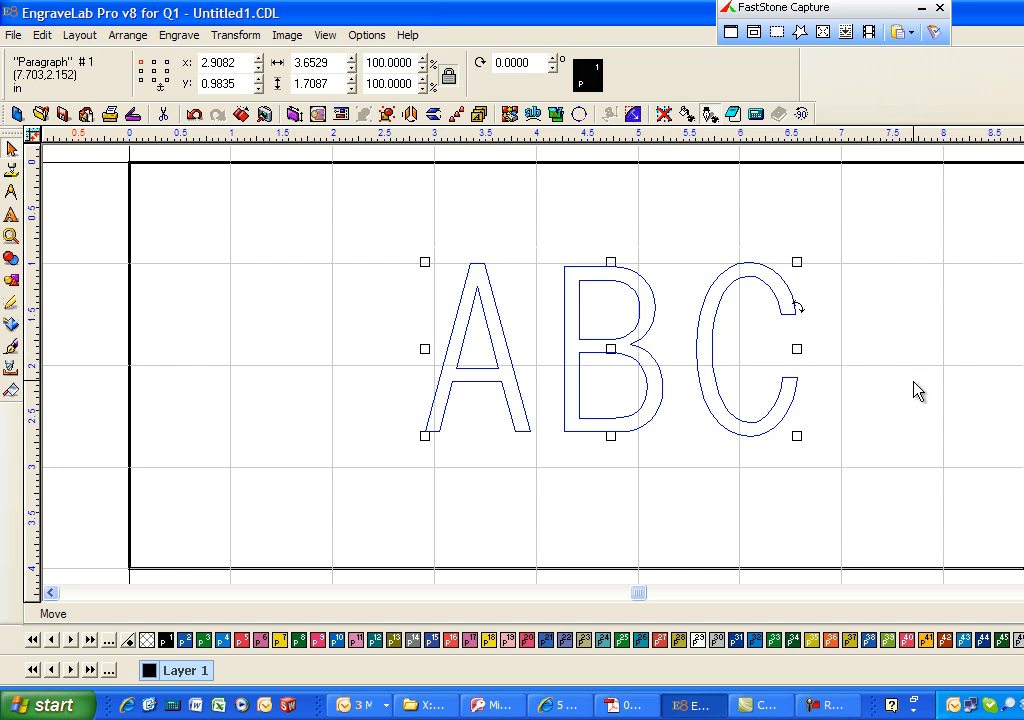
pyautogui.click(816, 398)
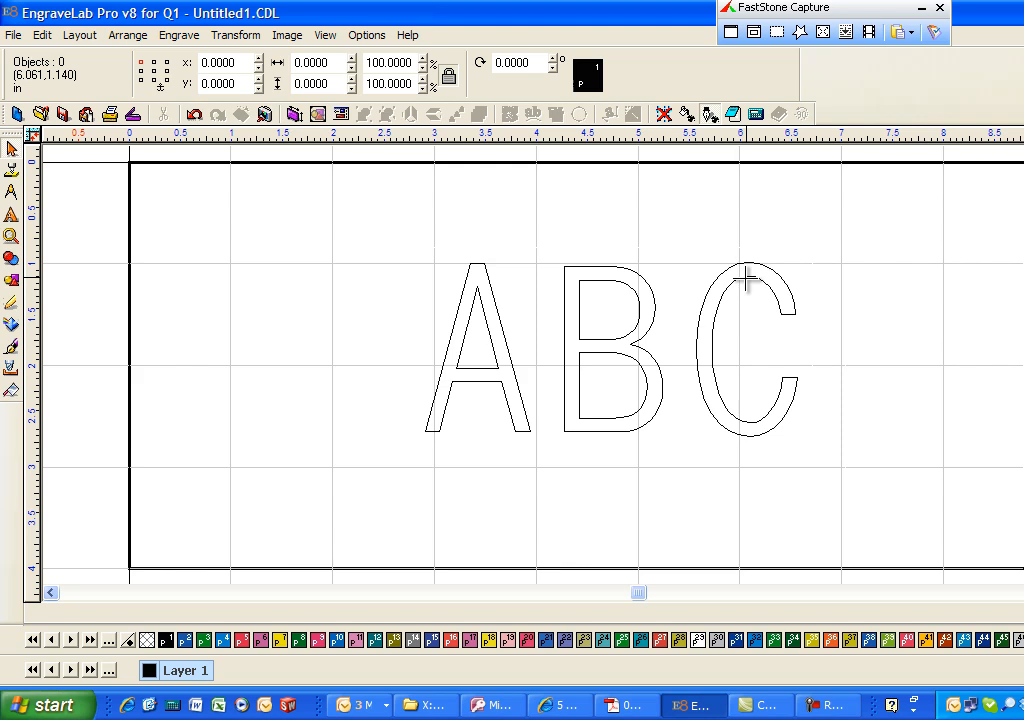
# - Create a Fill tool path on the ABC text using the .060 60º ¼ Engraver at a depth of 0.02
pyautogui.click(654, 316)
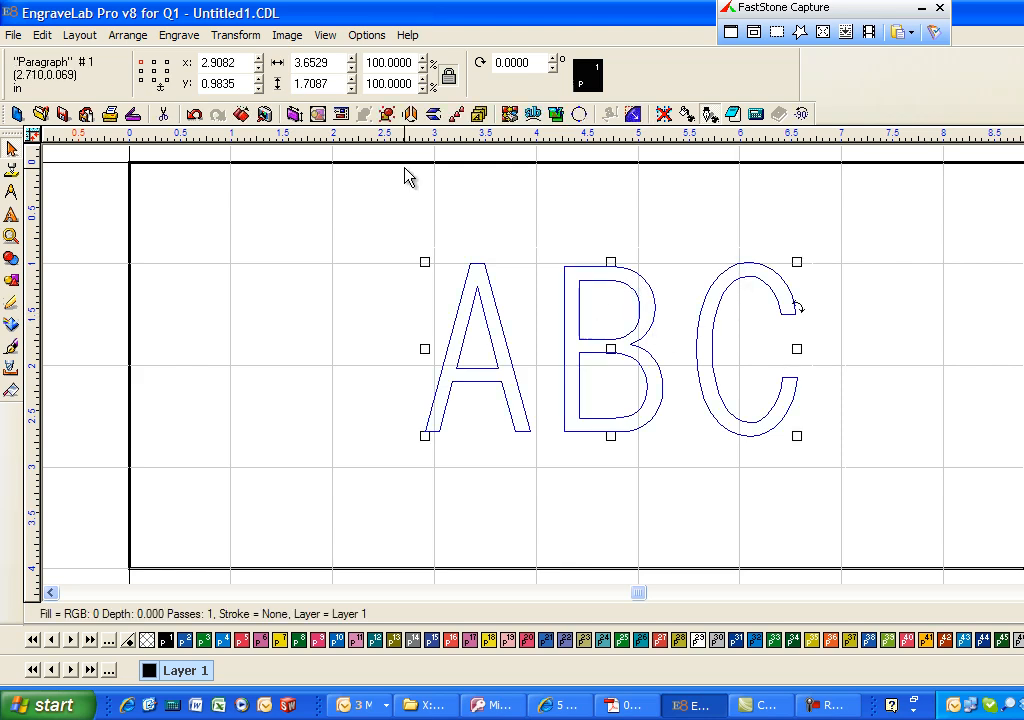
pyautogui.click(165, 36)
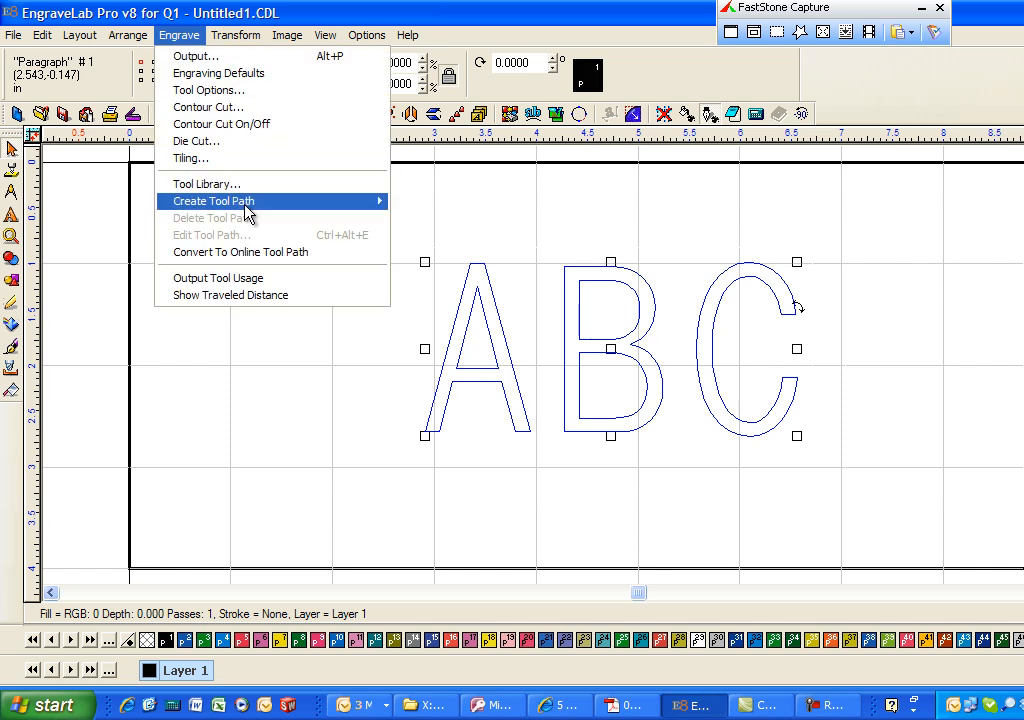
pyautogui.moveTo(246, 210)
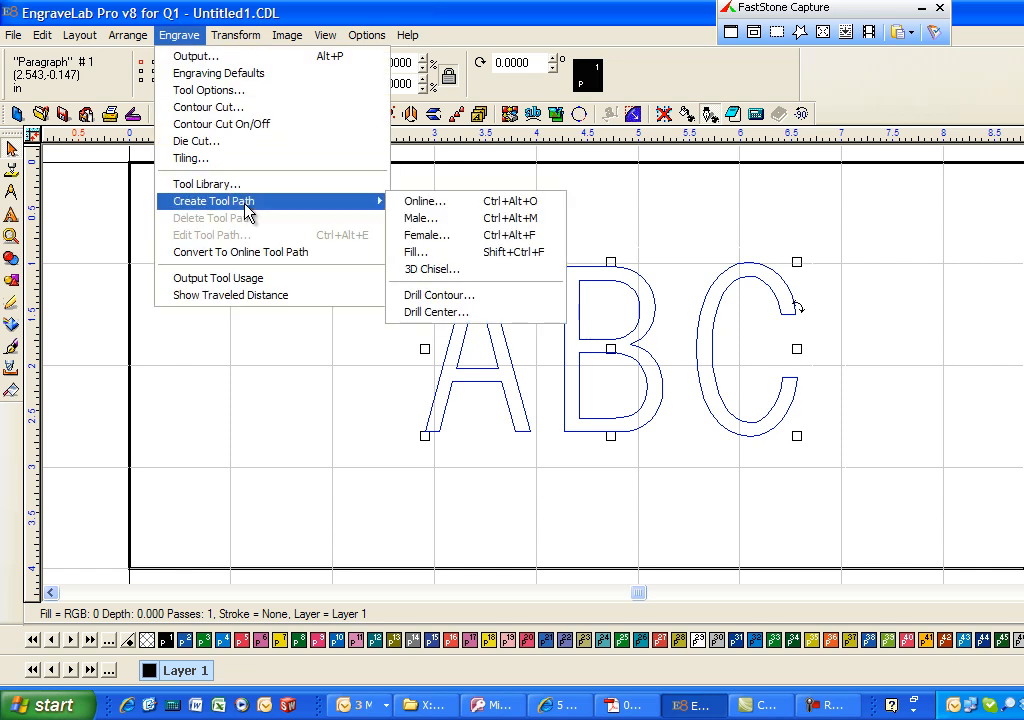
pyautogui.click(525, 260)
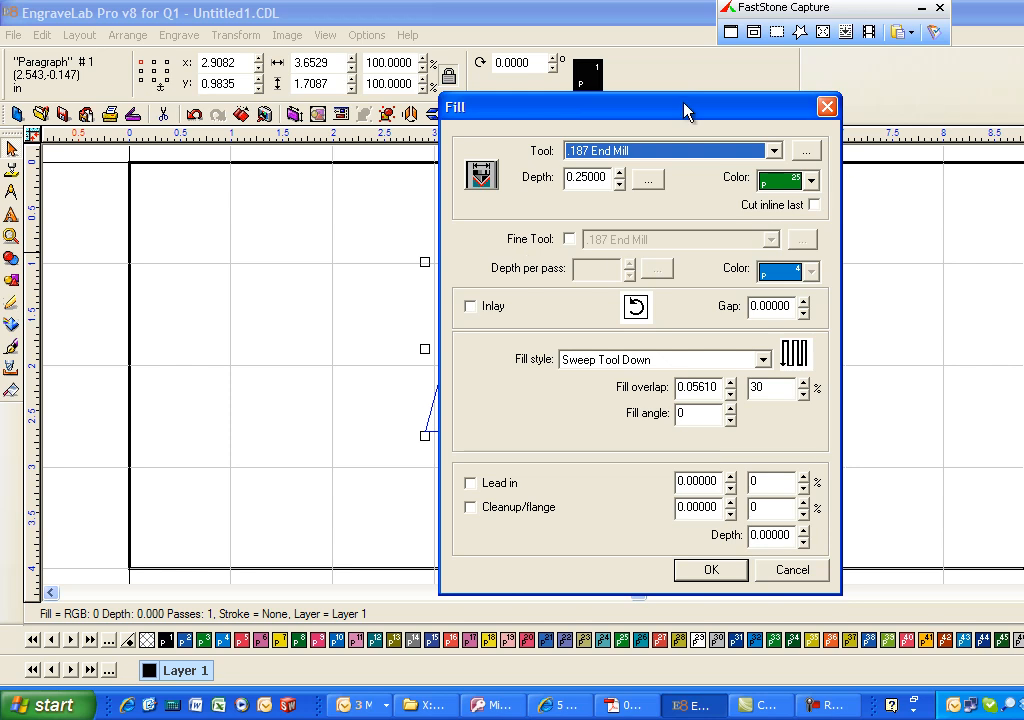
pyautogui.moveTo(630, 110); pyautogui.dragTo(1023, 98)
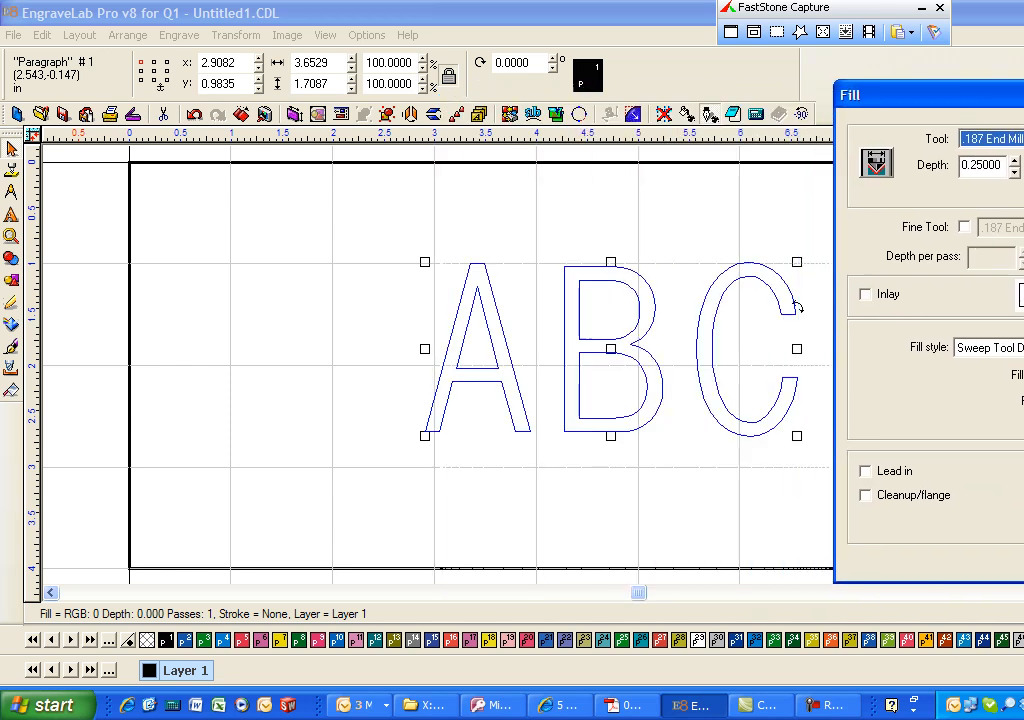
pyautogui.click(1023, 139)
pyautogui.moveTo(1023, 314); pyautogui.dragTo(1023, 240)
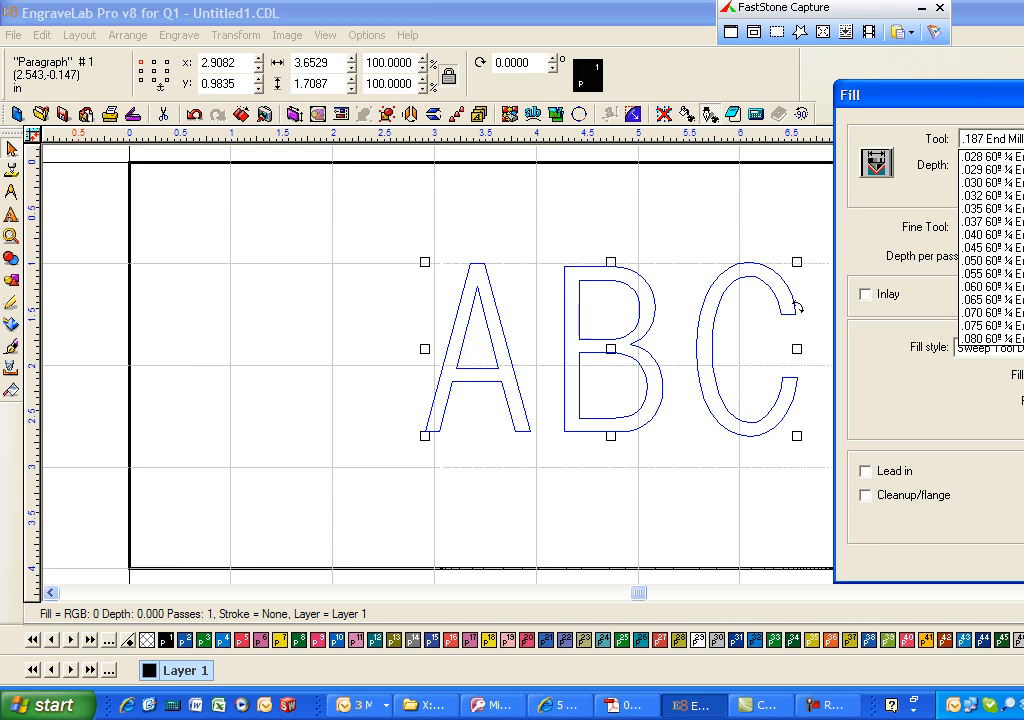
pyautogui.click(995, 298)
pyautogui.click(1015, 173)
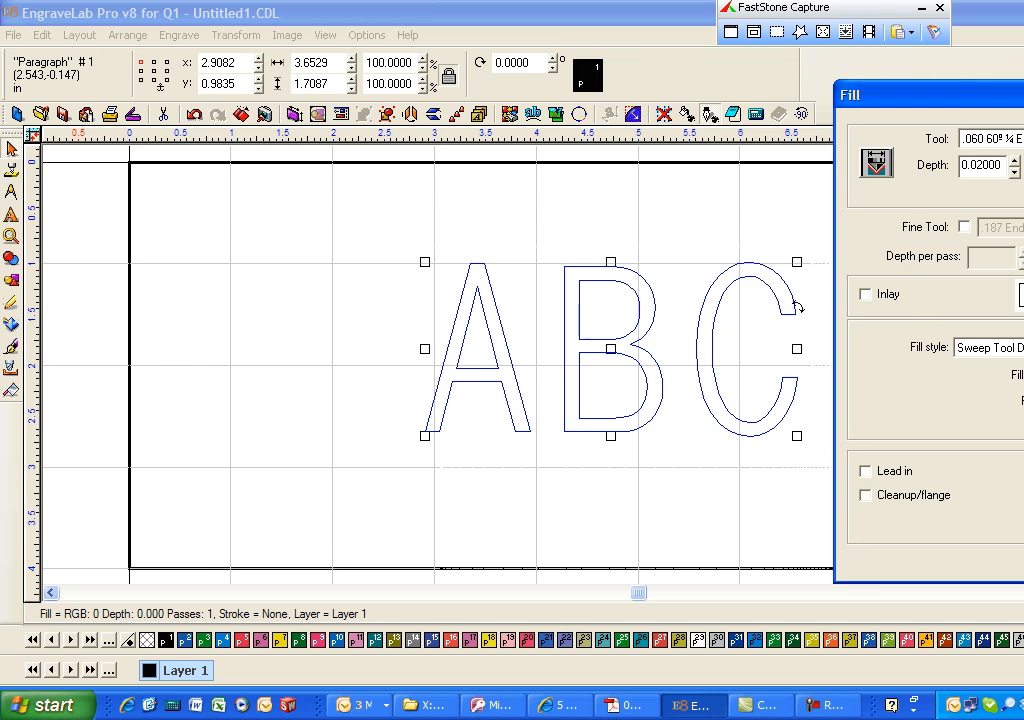
pyautogui.press('Return')
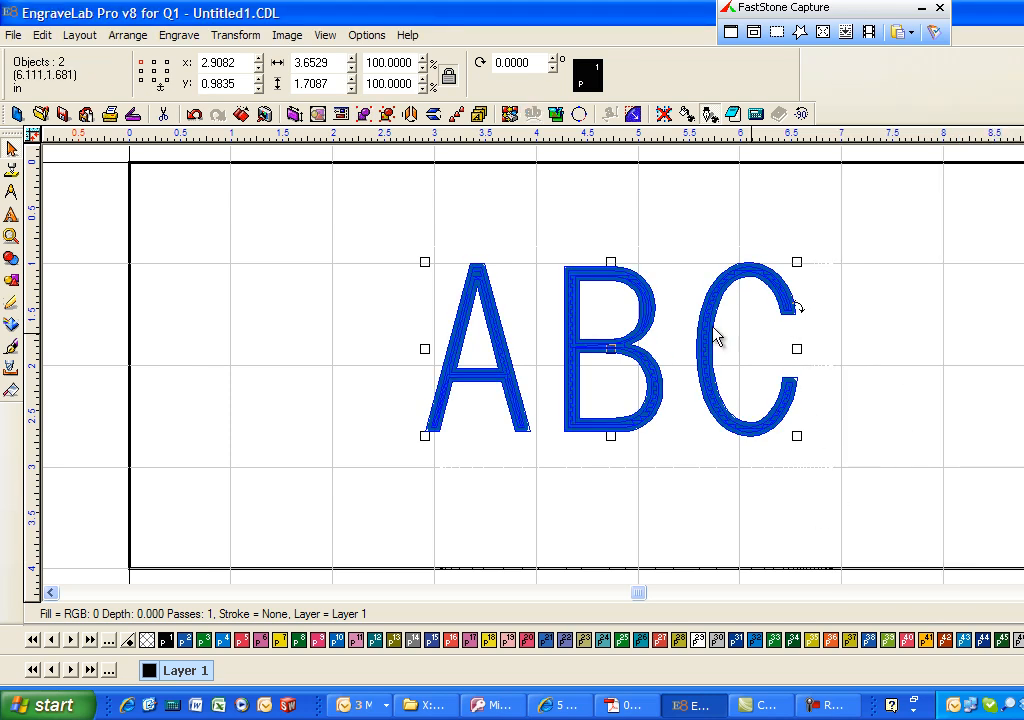
# - Compare the upper part of the letter B with the tool diameter display switched off and on
pyautogui.click(11, 236)
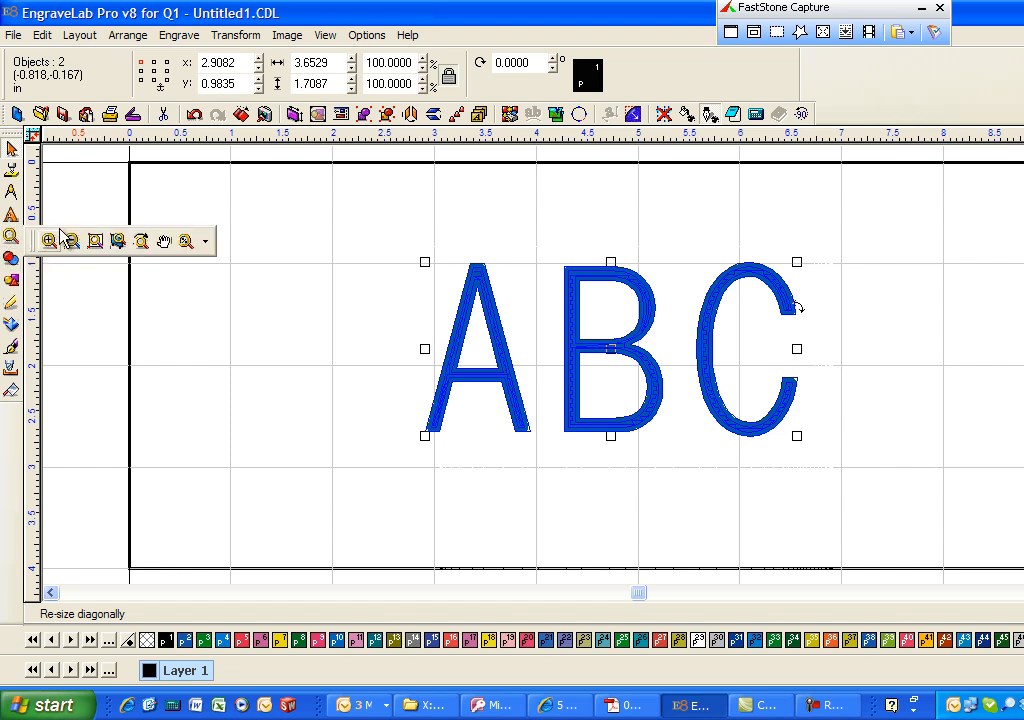
pyautogui.click(47, 245)
pyautogui.moveTo(536, 258); pyautogui.dragTo(679, 345)
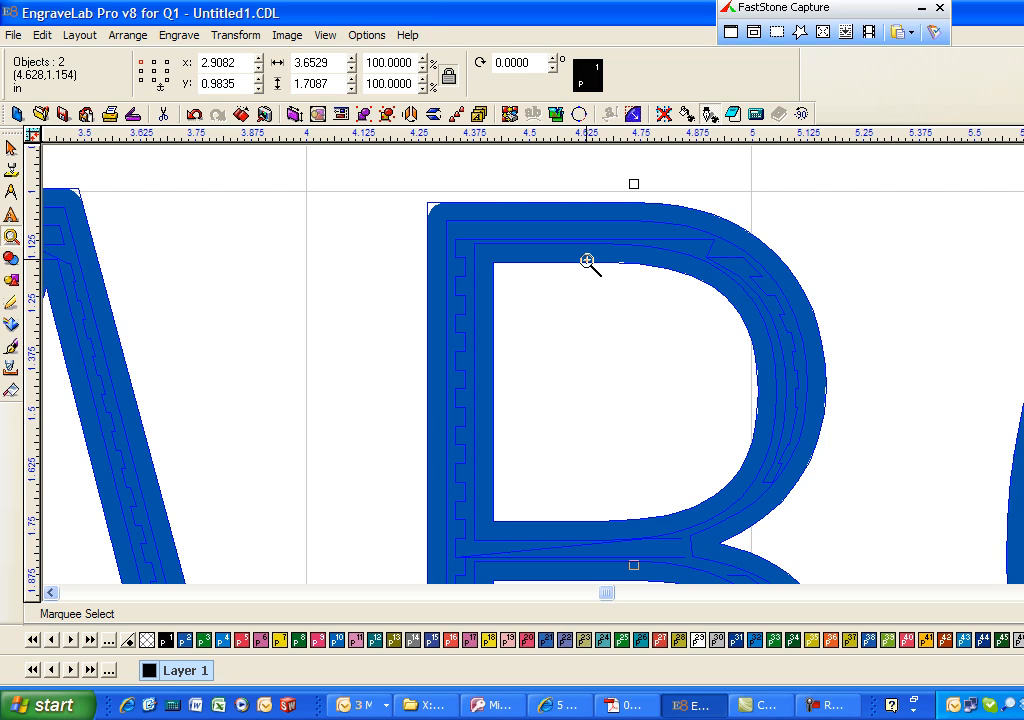
pyautogui.press('F9')
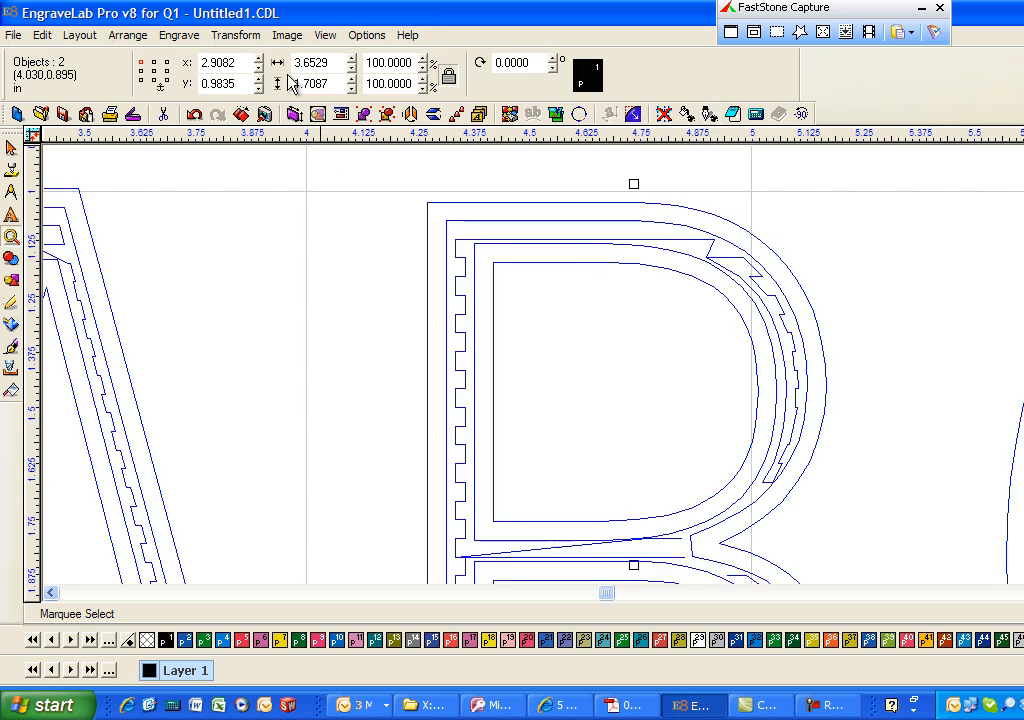
pyautogui.click(324, 40)
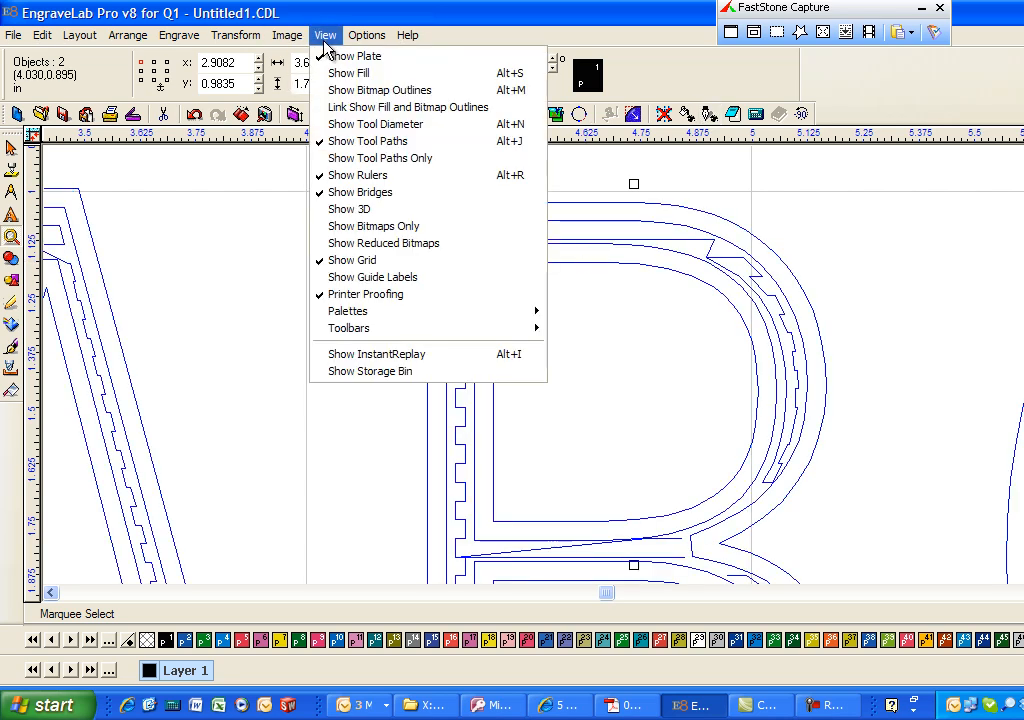
pyautogui.click(385, 130)
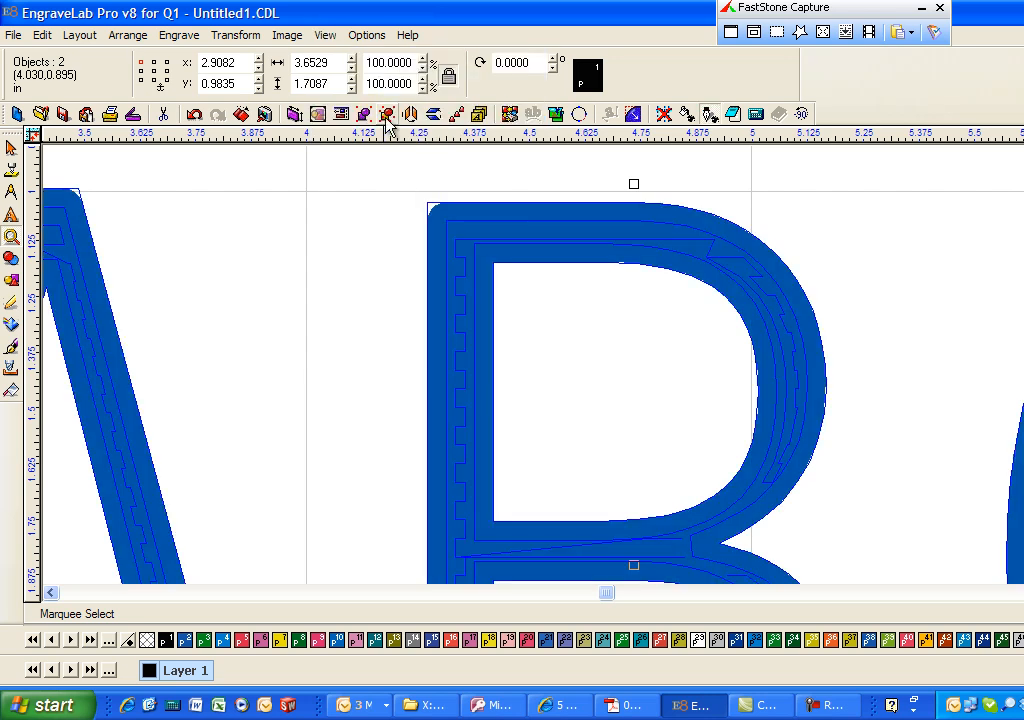
pyautogui.click(325, 36)
pyautogui.click(359, 127)
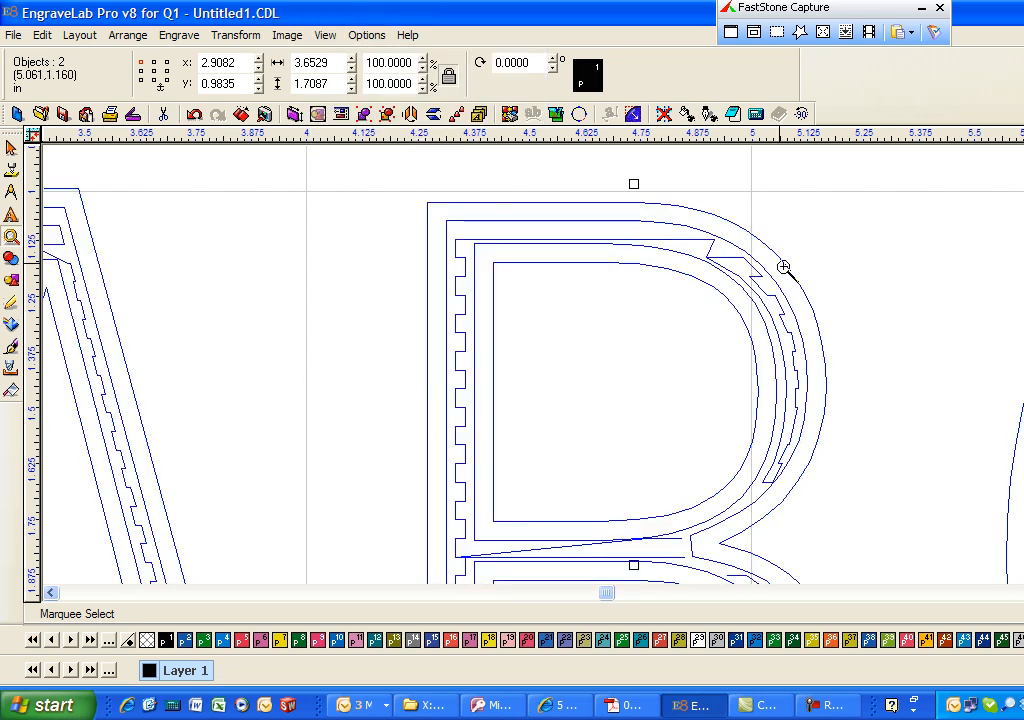
# - Examine the fill tool path along the full height of the letter B, with and without the tool diameter shown
pyautogui.scroll(-5, 525, 365)
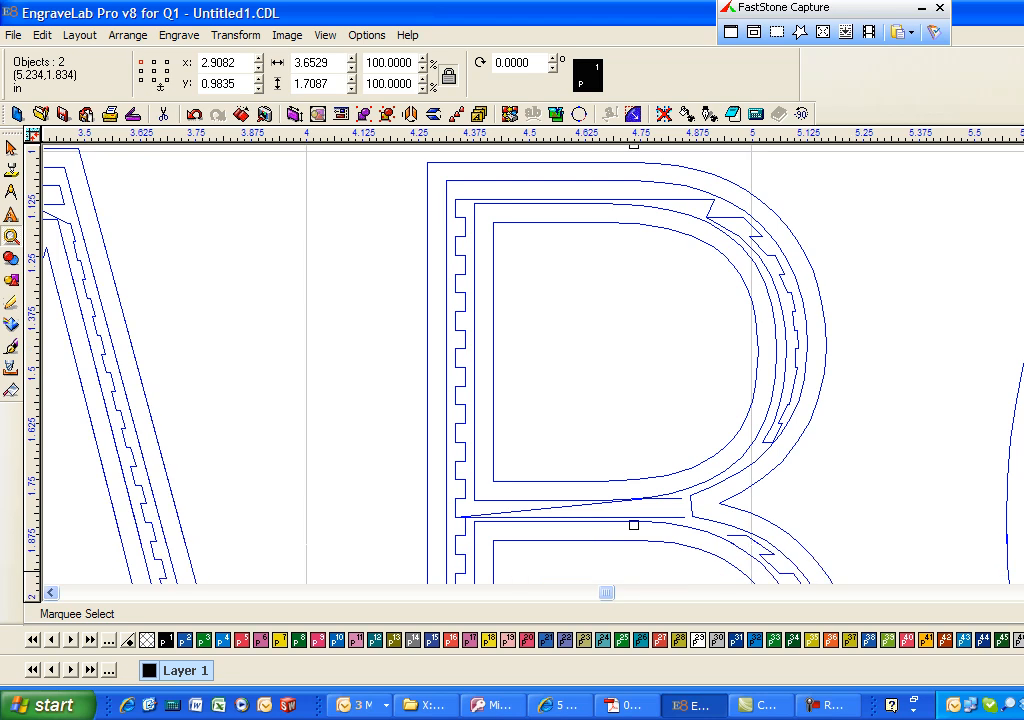
pyautogui.scroll(-2, 525, 365)
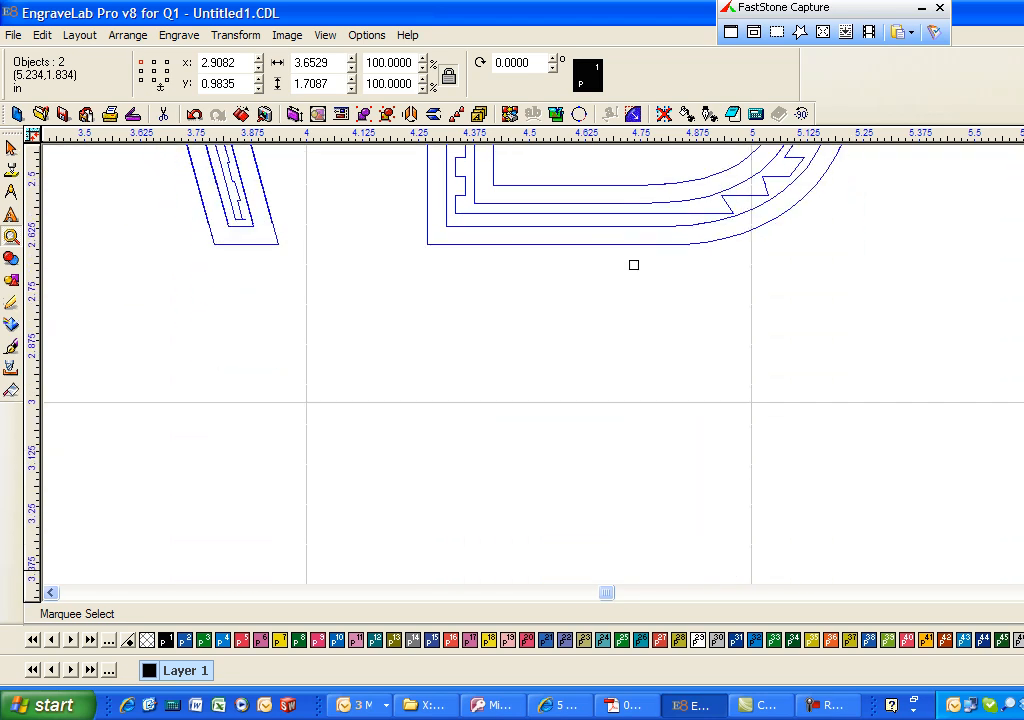
pyautogui.scroll(7, 633, 265)
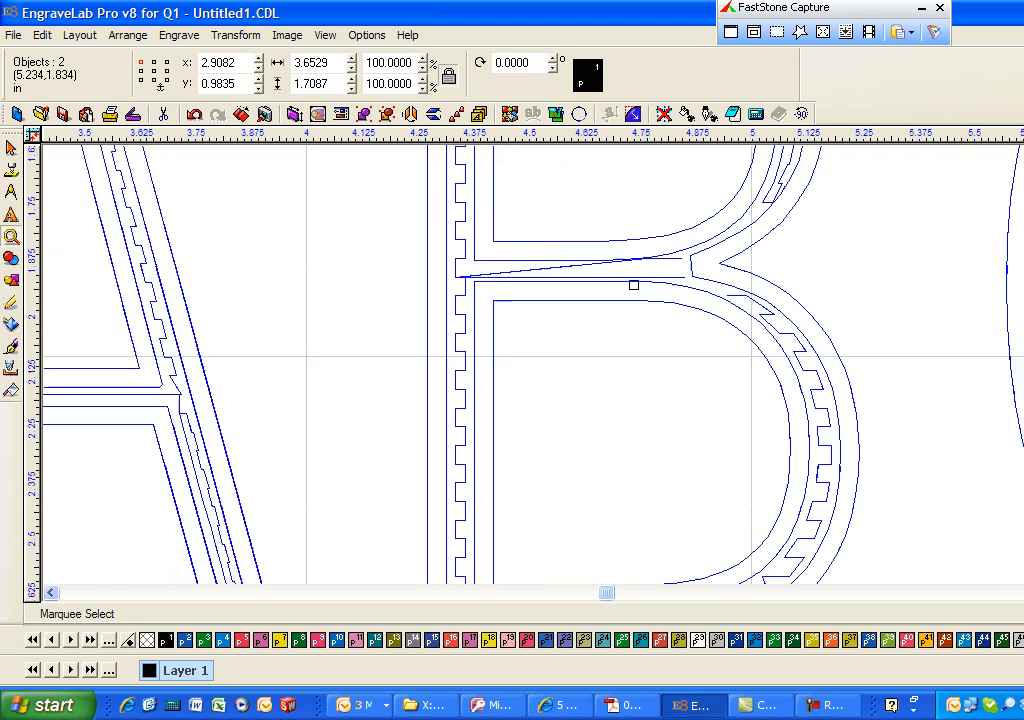
pyautogui.scroll(3, 530, 365)
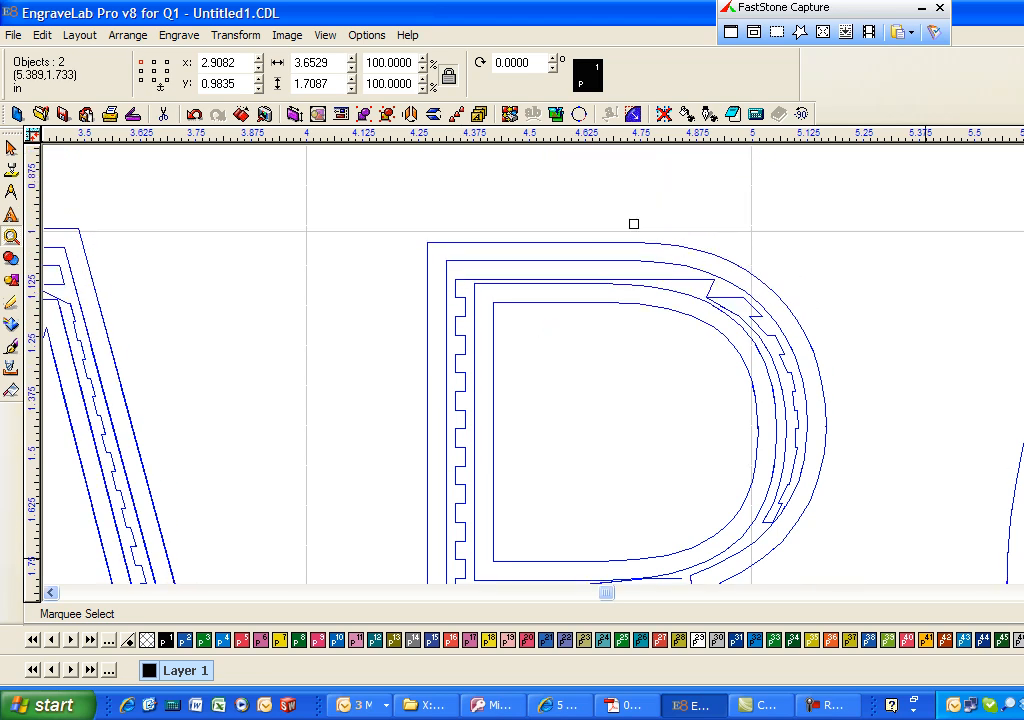
pyautogui.scroll(-2, 633, 223)
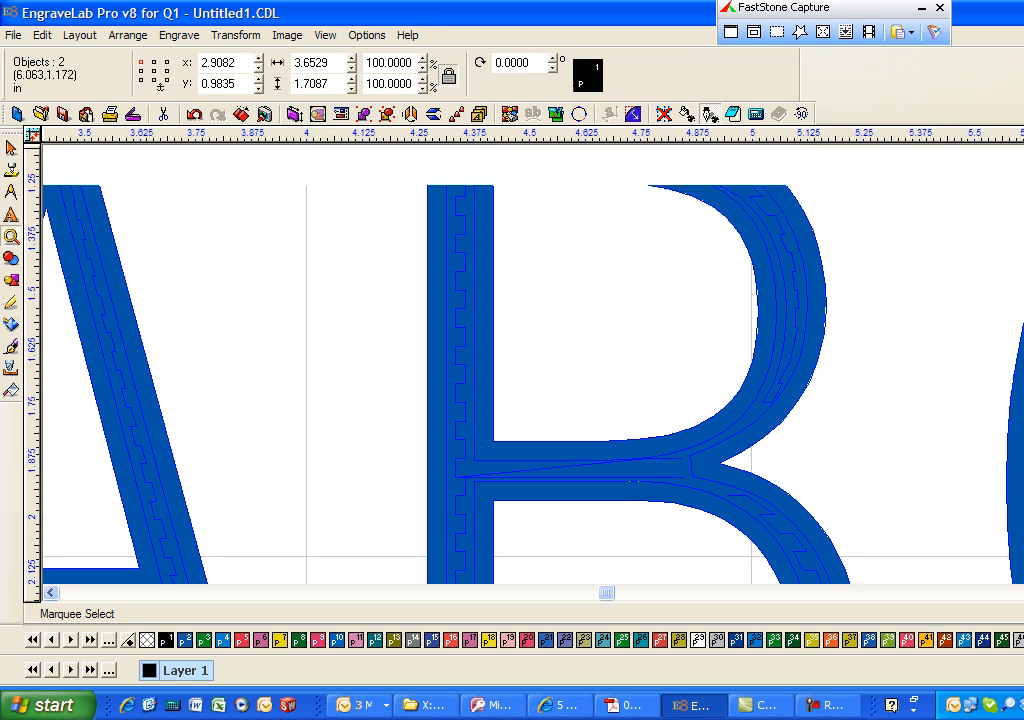
pyautogui.scroll(3, 583, 311)
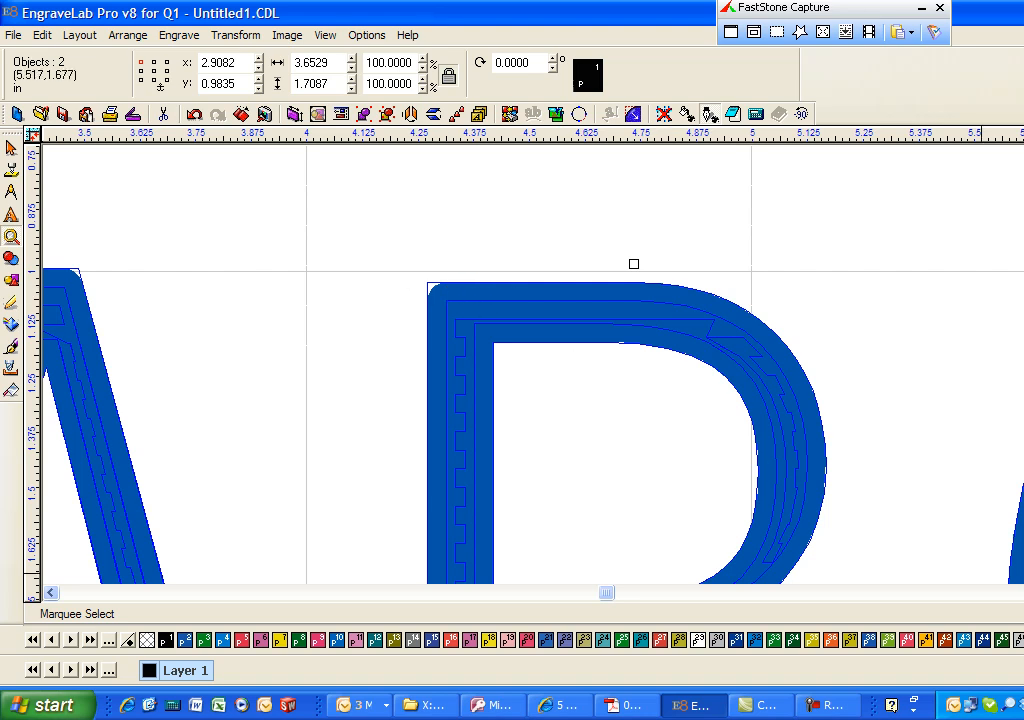
pyautogui.scroll(-6, 530, 360)
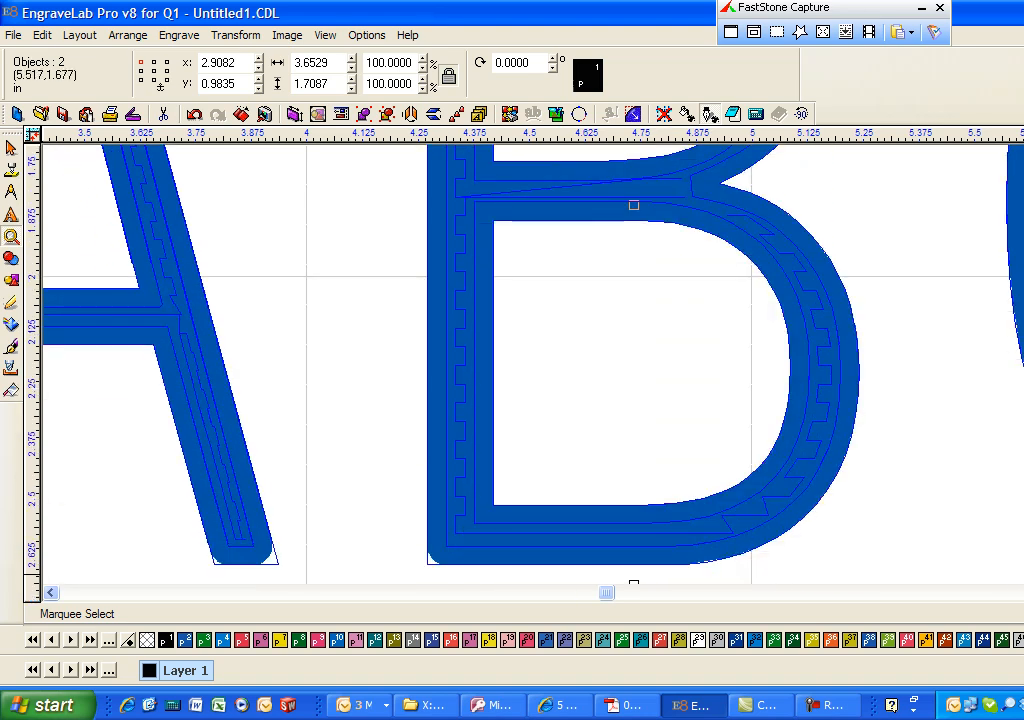
pyautogui.scroll(-1, 530, 360)
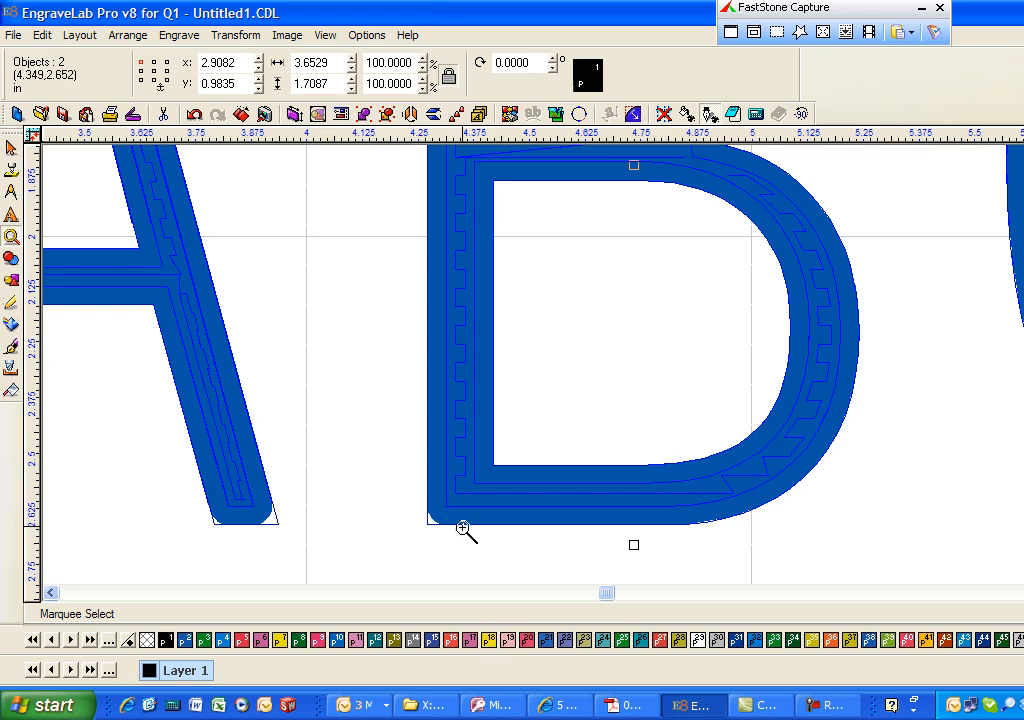
# - Edit the ABC fill tool path to use the .040 60º ¼ Engraver
pyautogui.click(181, 35)
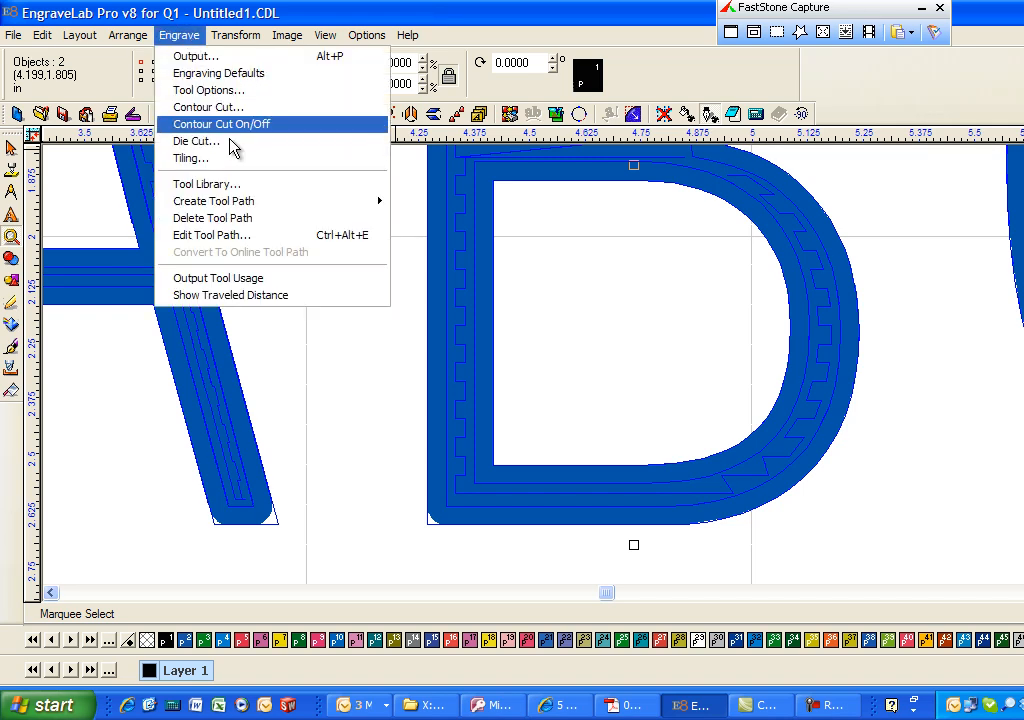
pyautogui.click(262, 236)
pyautogui.click(775, 151)
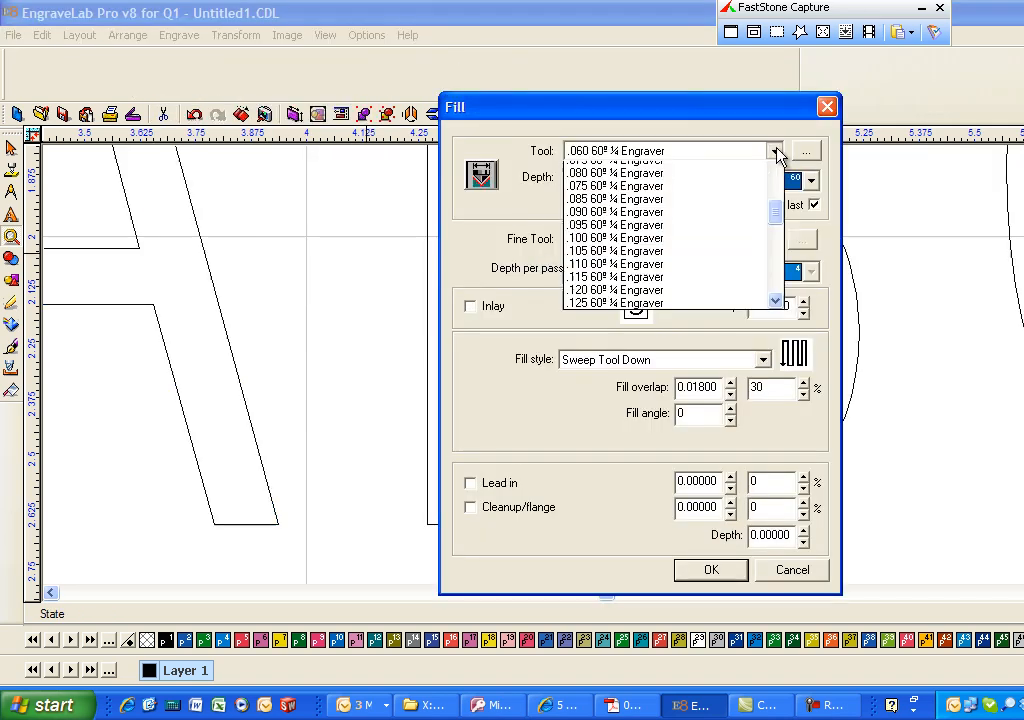
pyautogui.click(776, 172)
pyautogui.click(776, 172)
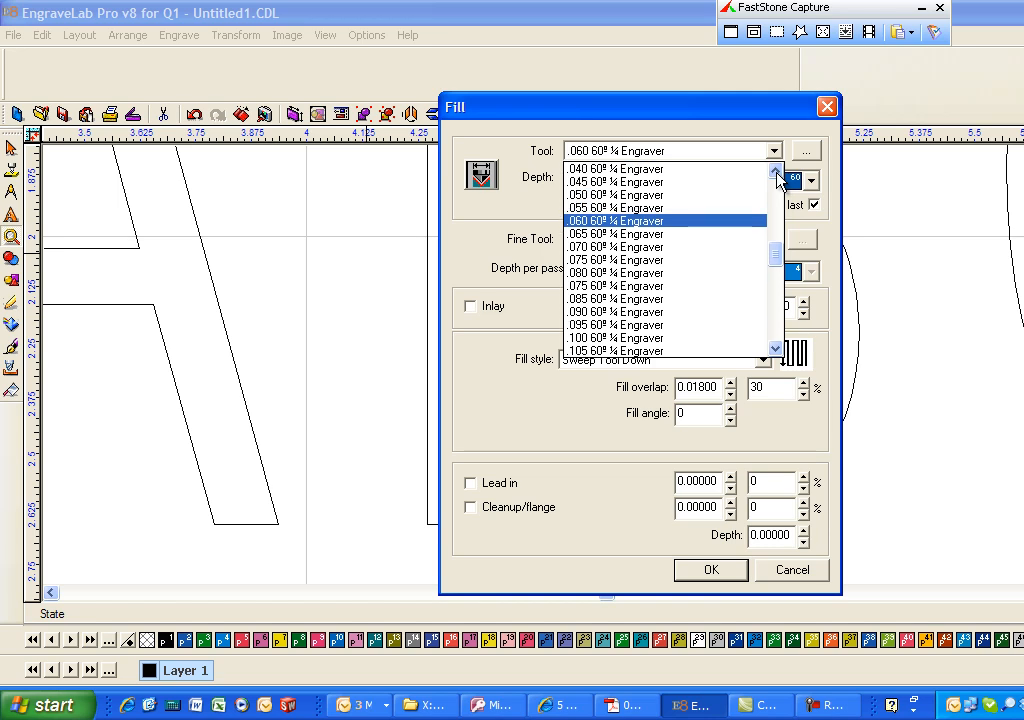
pyautogui.click(615, 169)
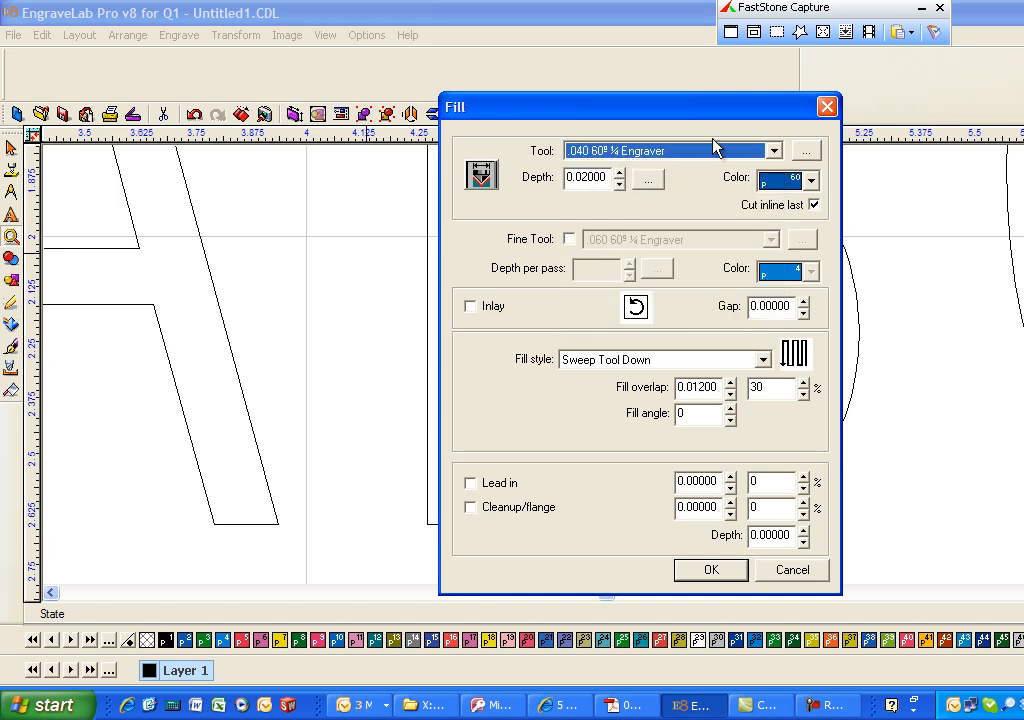
# - Change the fill tool path's colour to red and apply the edited fill to the ABC text
pyautogui.click(811, 180)
pyautogui.click(814, 205)
pyautogui.click(814, 205)
pyautogui.click(814, 205)
pyautogui.click(814, 205)
pyautogui.click(814, 205)
pyautogui.click(814, 205)
pyautogui.click(814, 205)
pyautogui.click(814, 205)
pyautogui.click(814, 205)
pyautogui.click(814, 205)
pyautogui.click(814, 205)
pyautogui.click(814, 205)
pyautogui.click(814, 205)
pyautogui.click(785, 199)
pyautogui.click(706, 570)
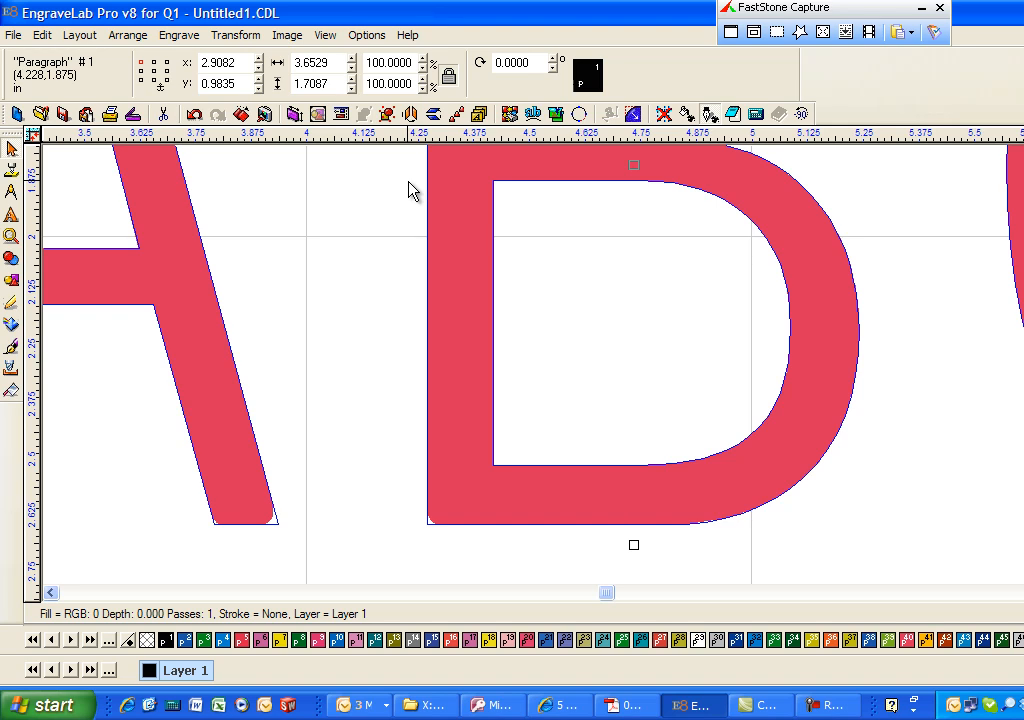
pyautogui.scroll(-3, 408, 182)
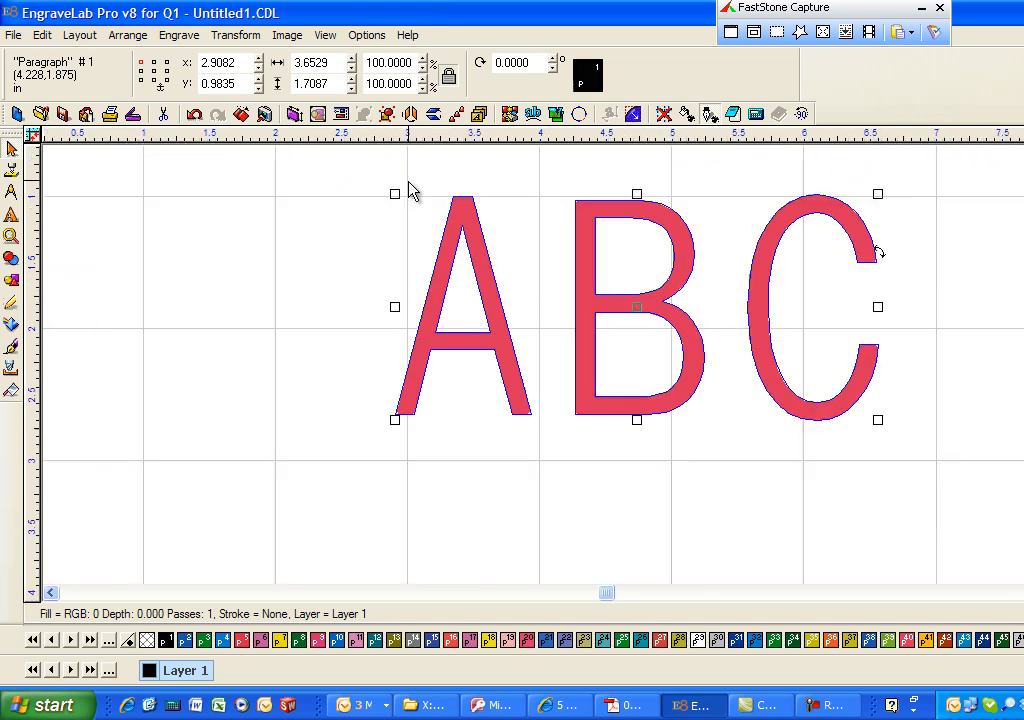
# - Compare the ABC fill tool path against the text outline with the tool diameter display on and off
pyautogui.click(711, 302)
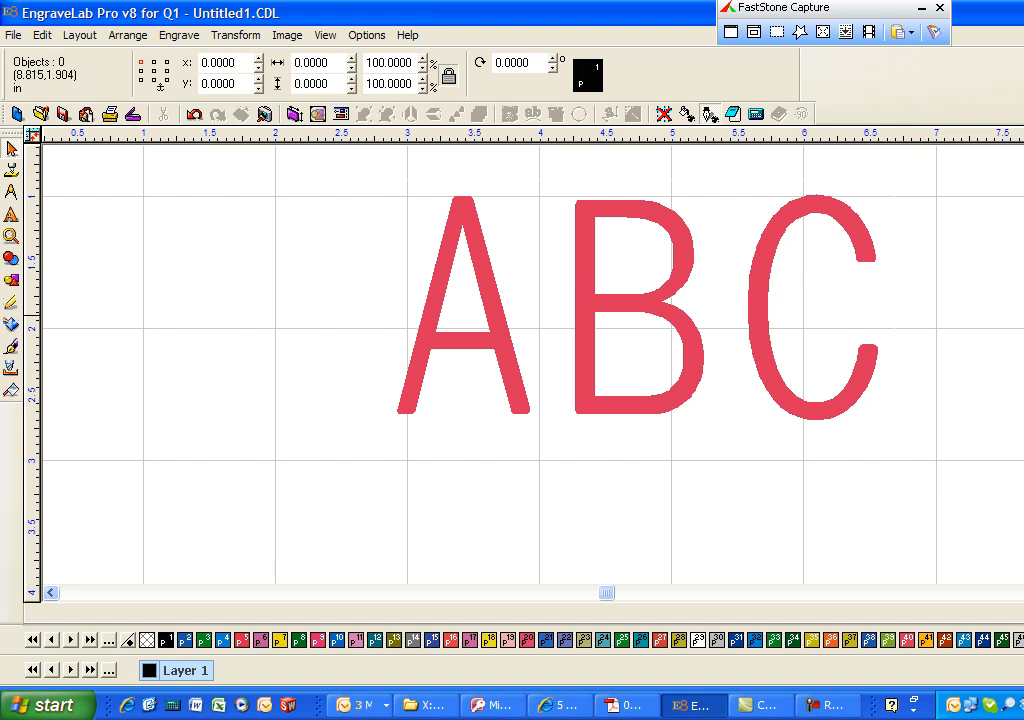
pyautogui.hotkey('ctrl', 'z')
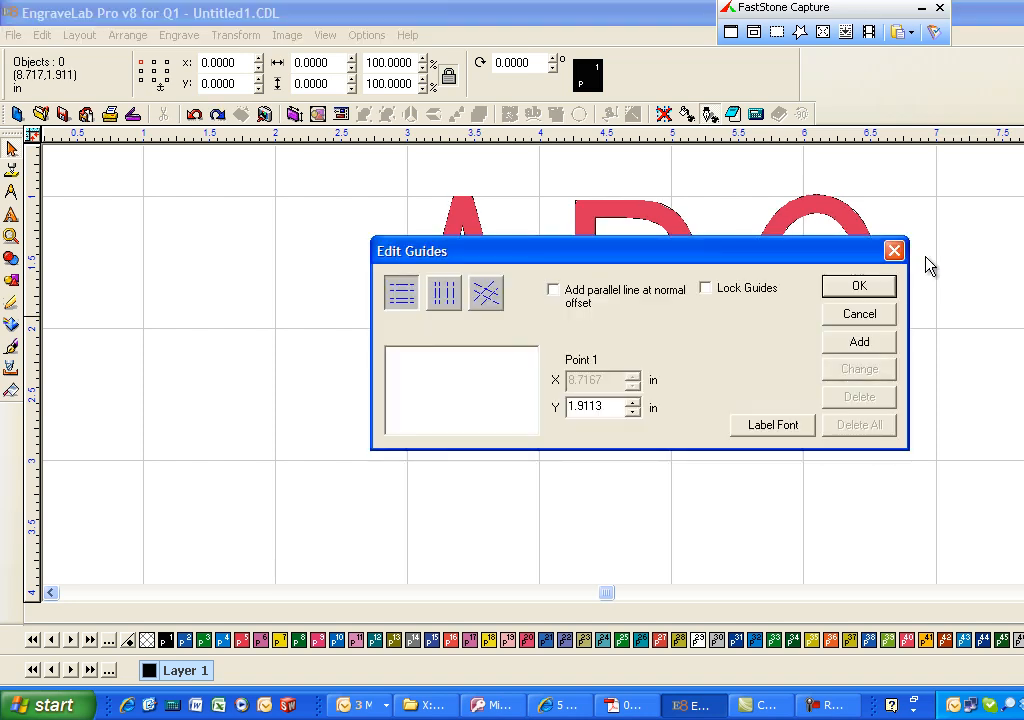
pyautogui.click(871, 315)
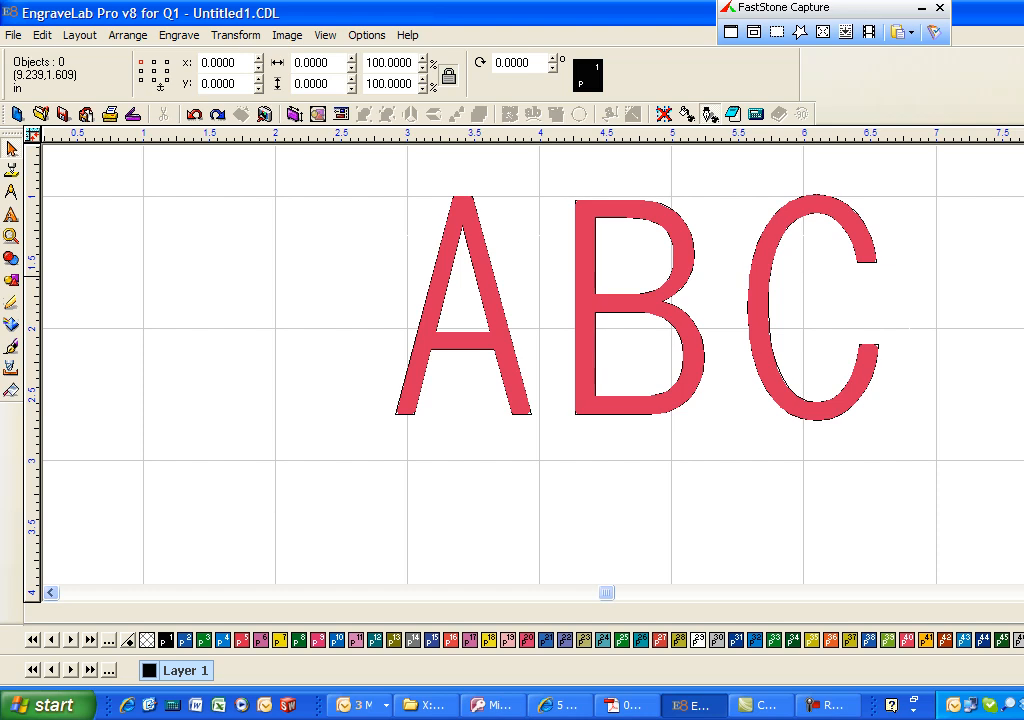
pyautogui.click(857, 231)
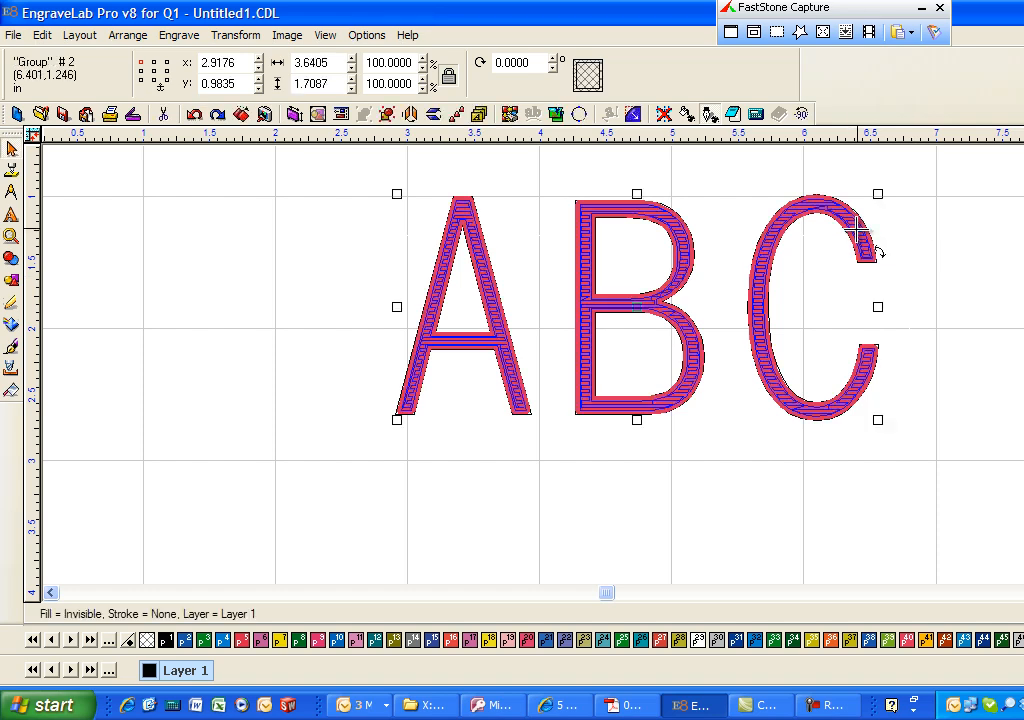
pyautogui.click(924, 251)
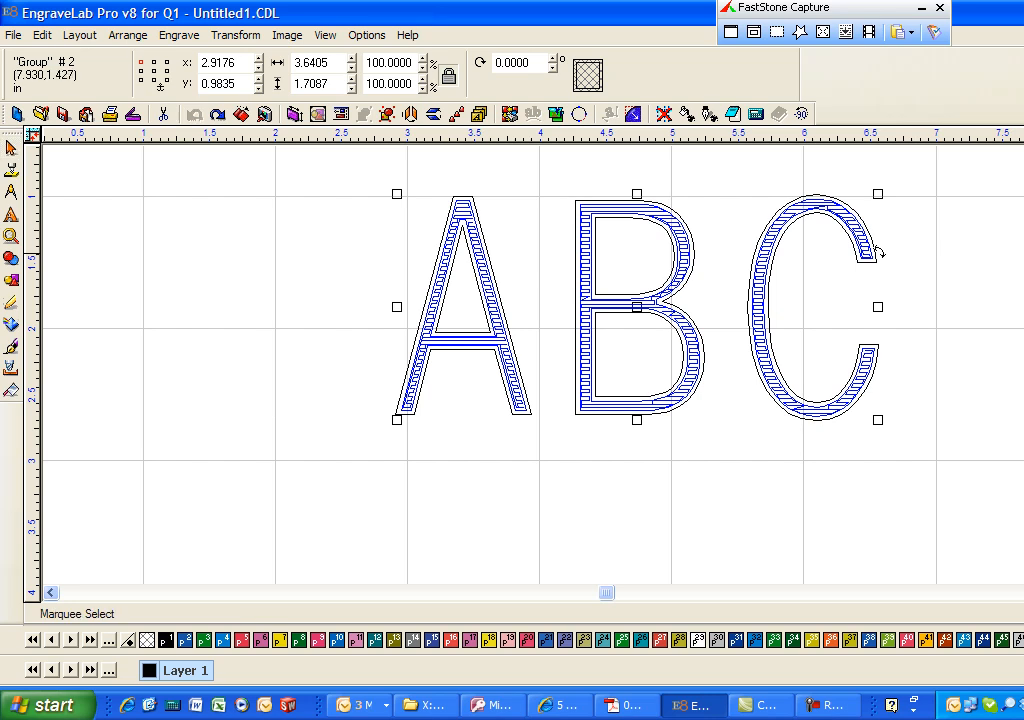
pyautogui.click(877, 242)
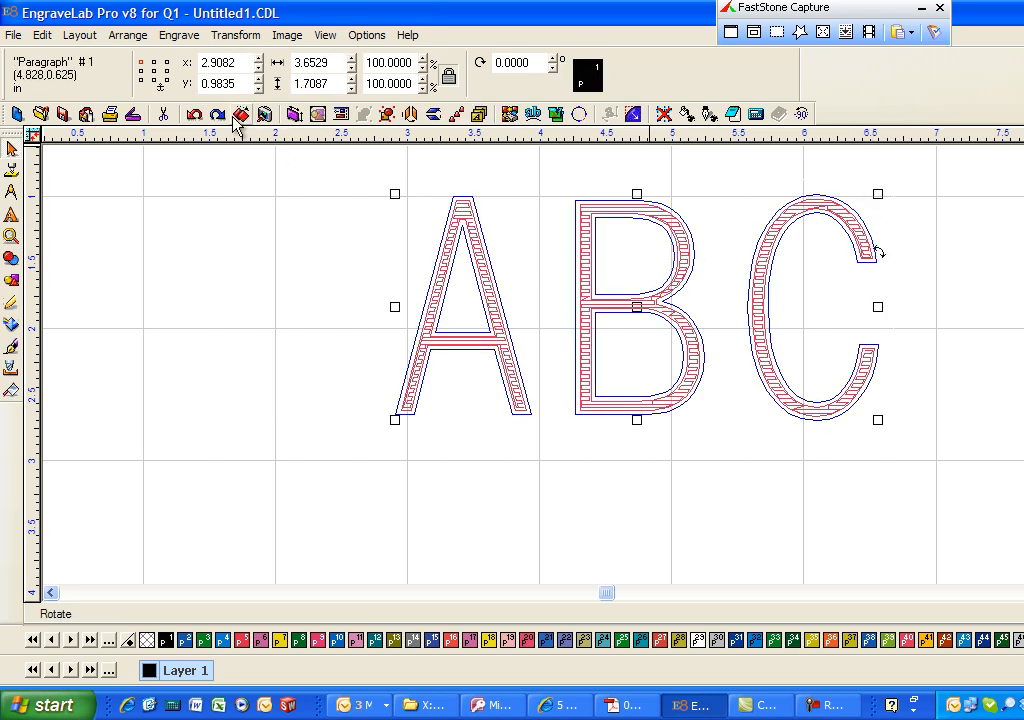
# - Examine the fill tool path in the upper part of the letter A with the tool diameter display on and off
pyautogui.click(11, 236)
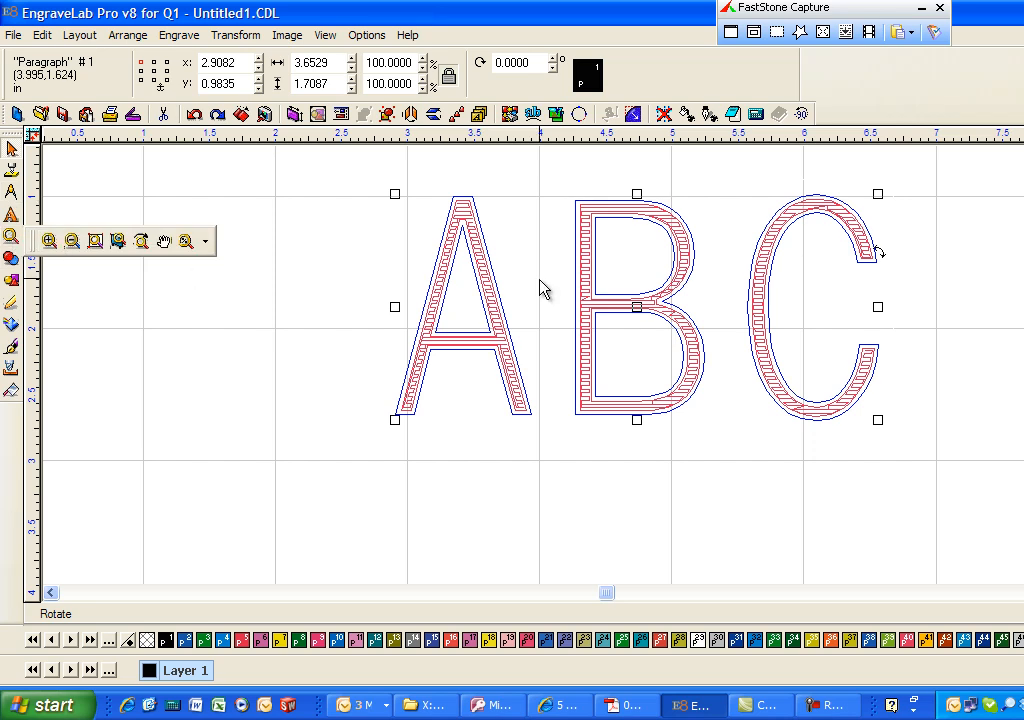
pyautogui.click(49, 240)
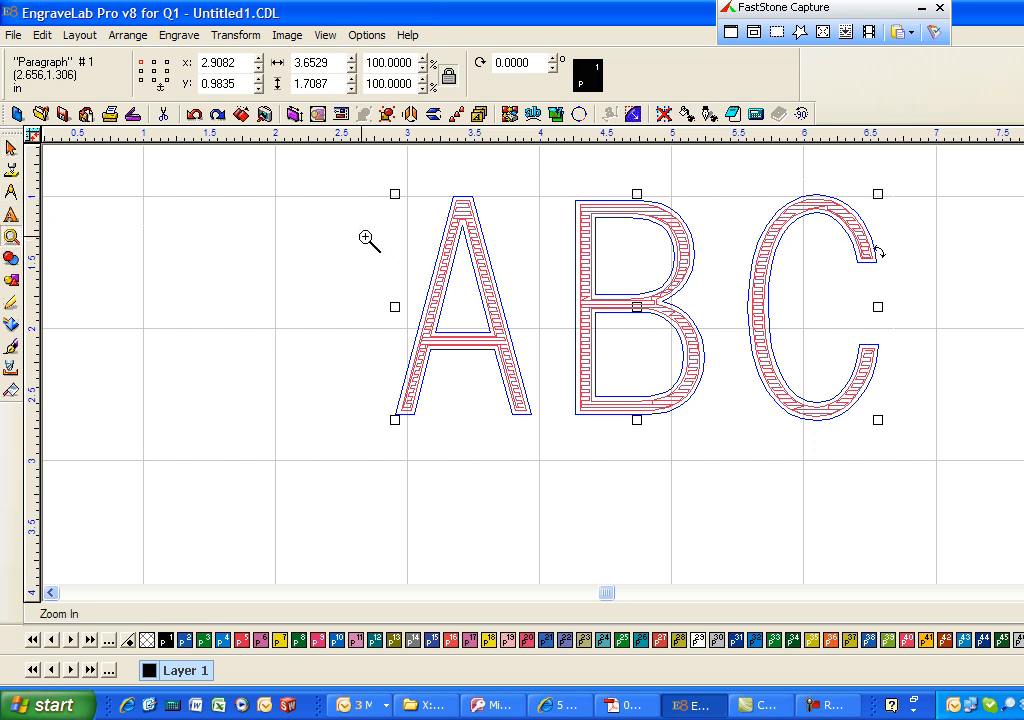
pyautogui.moveTo(430, 219); pyautogui.dragTo(541, 302)
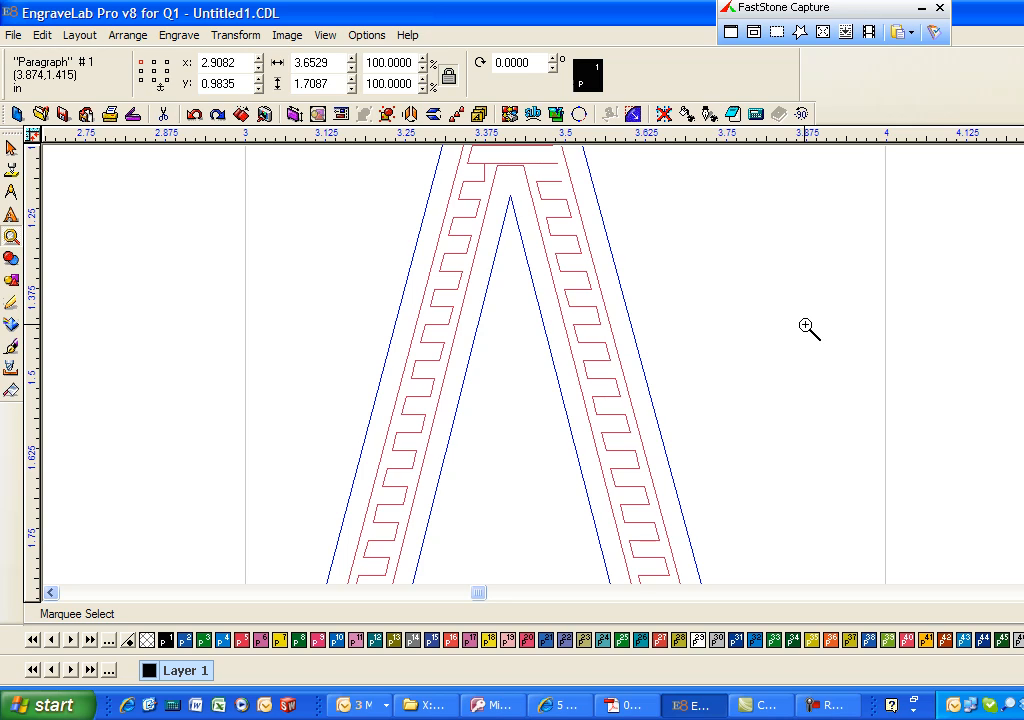
pyautogui.press('F9')
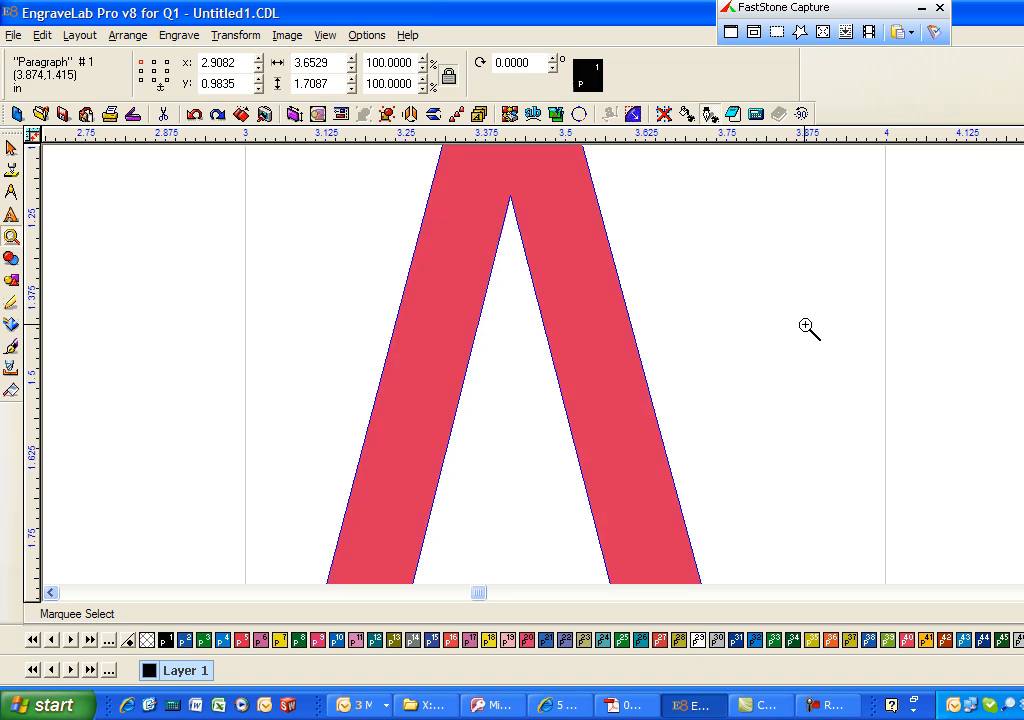
pyautogui.press('F9')
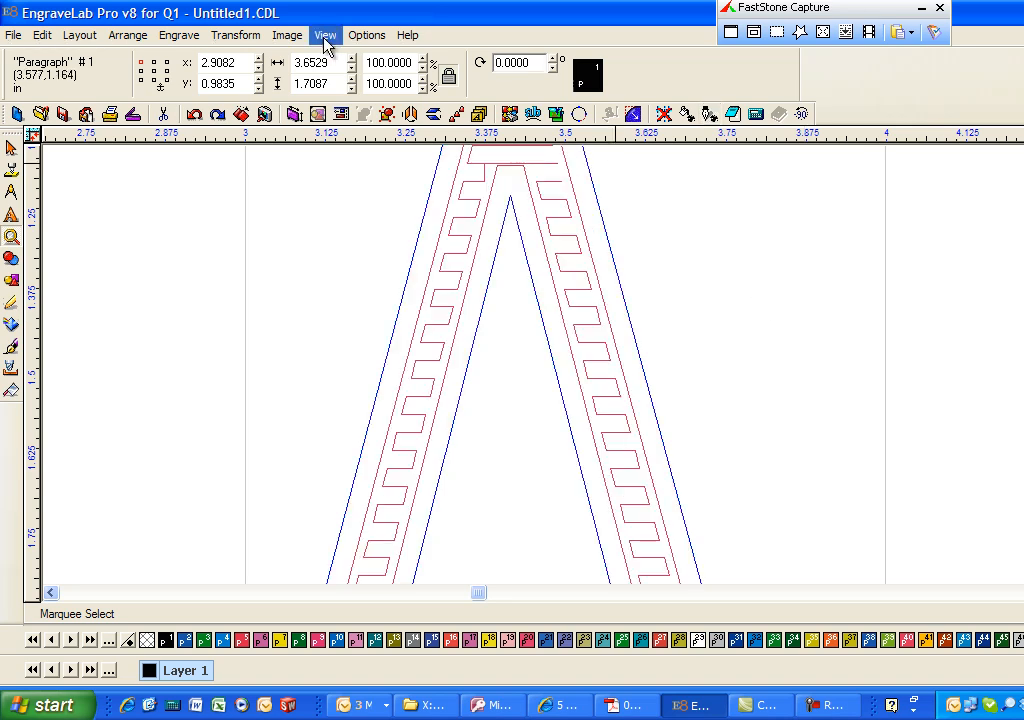
# - Draw a circle beside the letter A and set its radius to 0.02 in
pyautogui.click(14, 283)
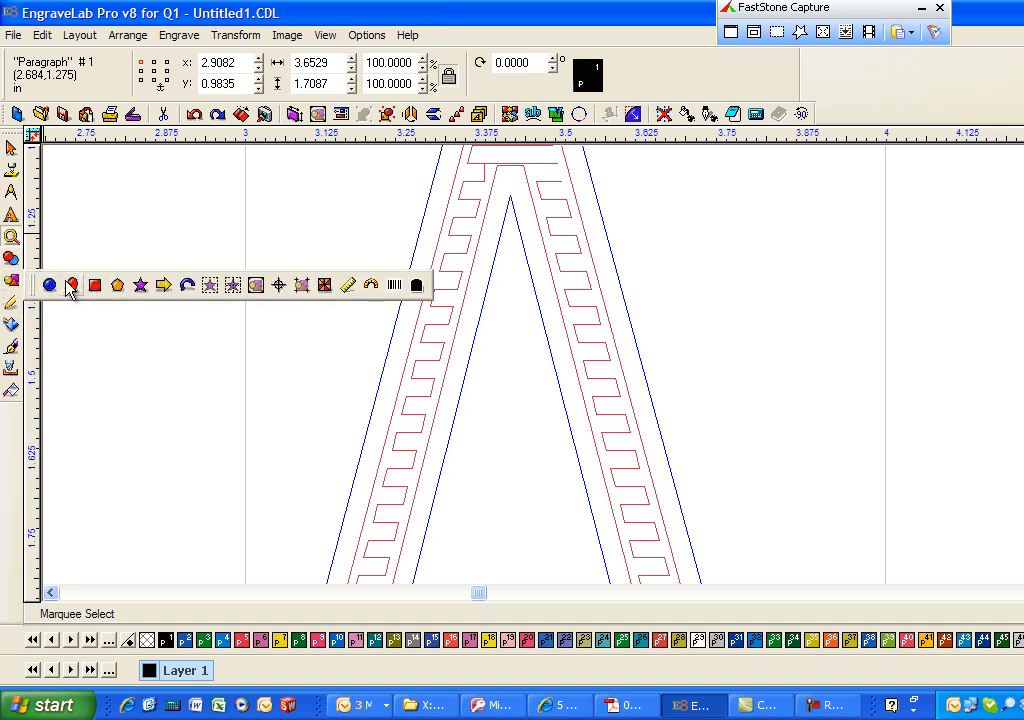
pyautogui.click(50, 286)
pyautogui.moveTo(180, 256); pyautogui.dragTo(190, 264)
pyautogui.doubleClick(182, 74)
pyautogui.write('2')
pyautogui.press('Return')
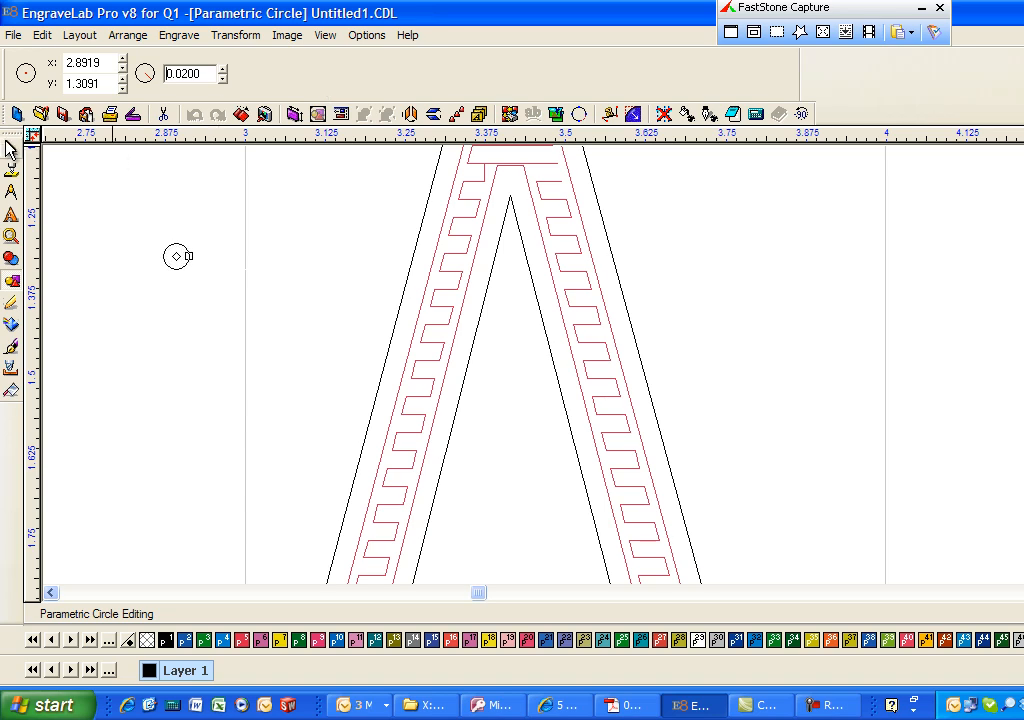
# - Move the circle onto the letter A and centre it on the innermost tool path line of the nearer leg
pyautogui.press('space')
pyautogui.moveTo(178, 252); pyautogui.dragTo(473, 265)
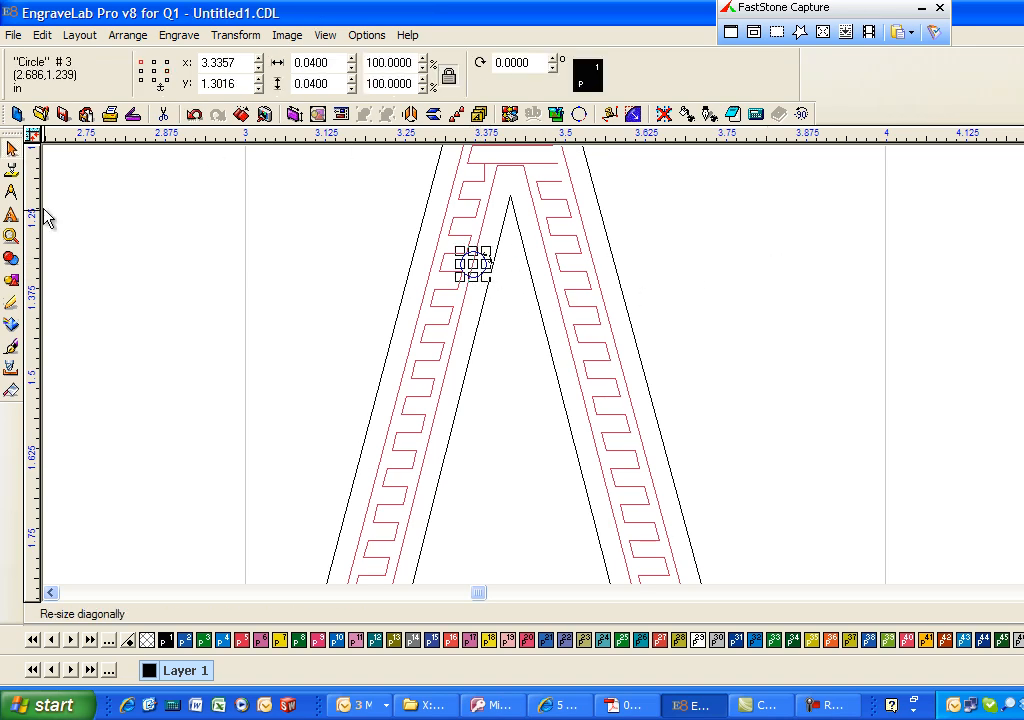
pyautogui.click(11, 236)
pyautogui.click(69, 240)
pyautogui.moveTo(405, 217); pyautogui.dragTo(620, 360)
pyautogui.click(11, 148)
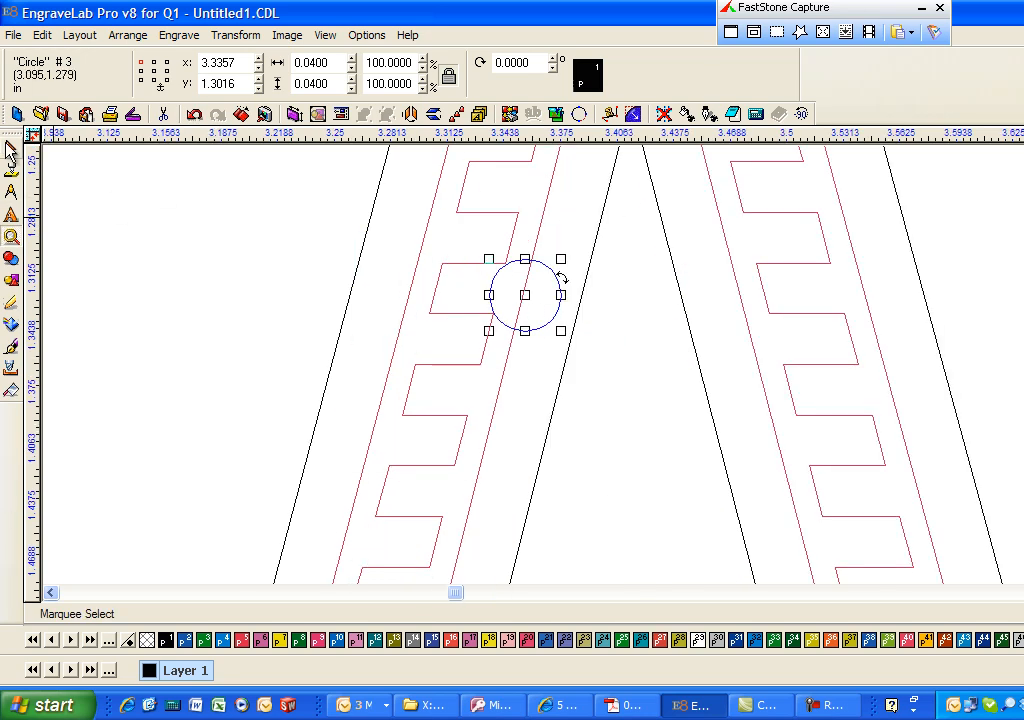
pyautogui.moveTo(528, 296)
pyautogui.mouseDown()
pyautogui.moveTo(527, 305)
pyautogui.moveTo(518, 298)
pyautogui.mouseUp()
pyautogui.press('Tab')
pyautogui.click(309, 62)
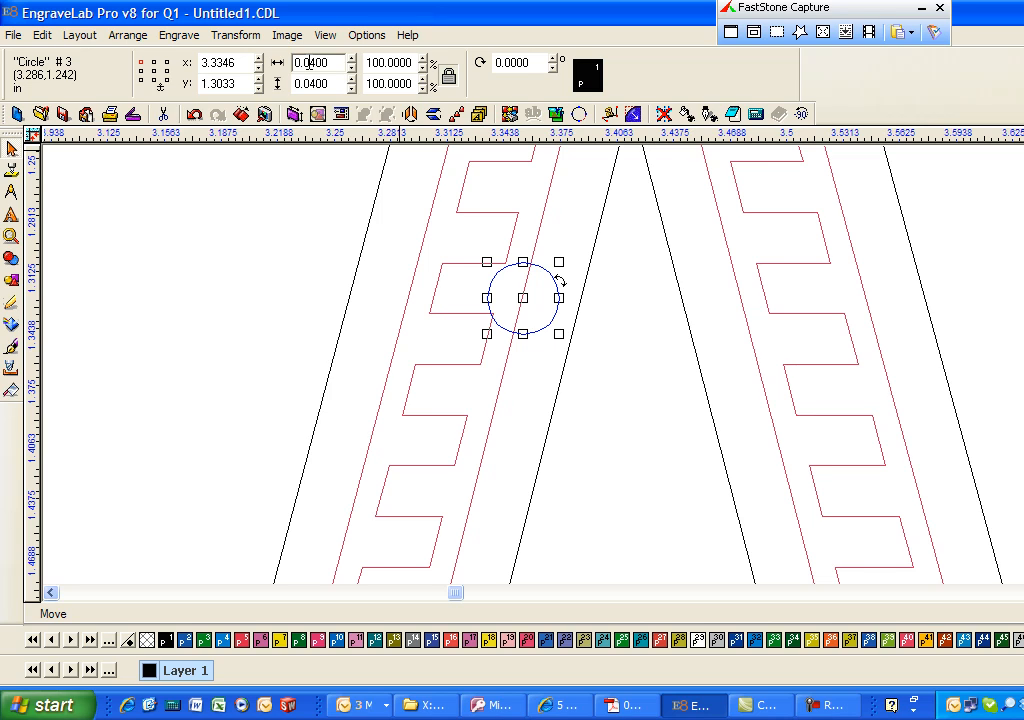
# - Check the cutter, depth and overlap in the ABC fill tool path's settings and accept them as they are
pyautogui.click(540, 213)
pyautogui.click(178, 35)
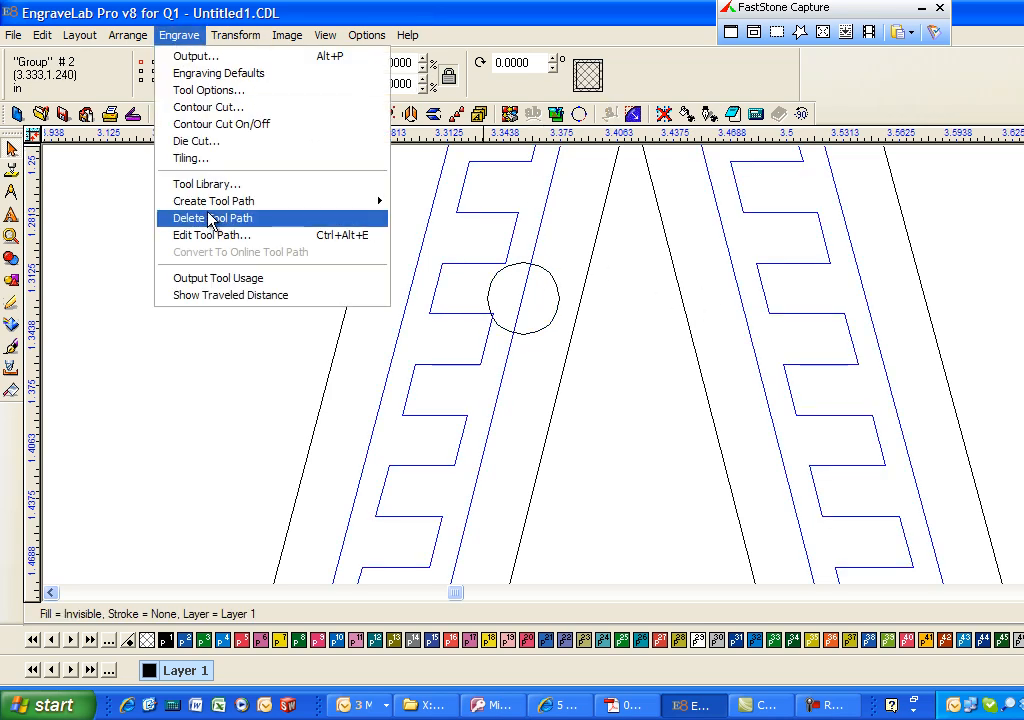
pyautogui.click(222, 235)
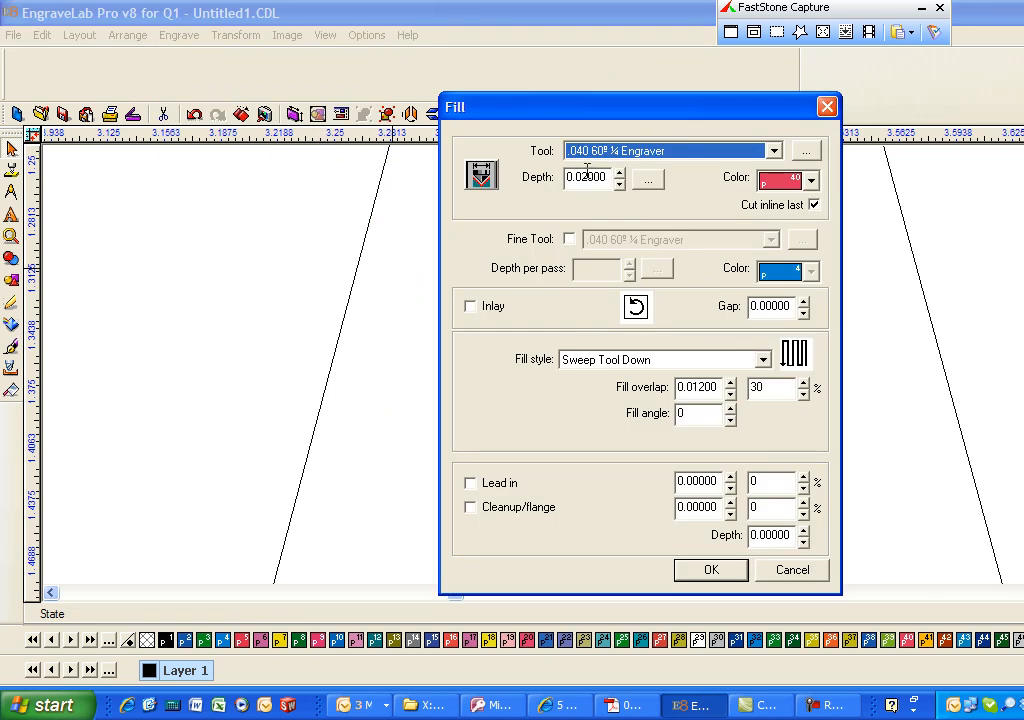
pyautogui.click(718, 569)
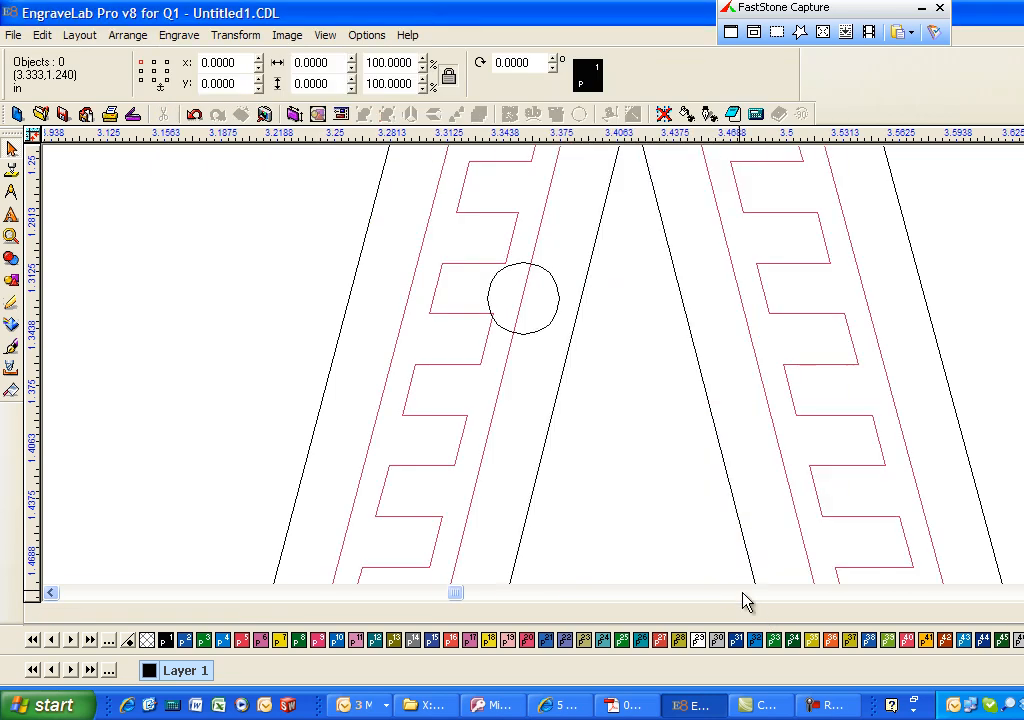
# - Scale the circle to 200 percent and recentre it on the letter A's inner tool path line
pyautogui.click(553, 275)
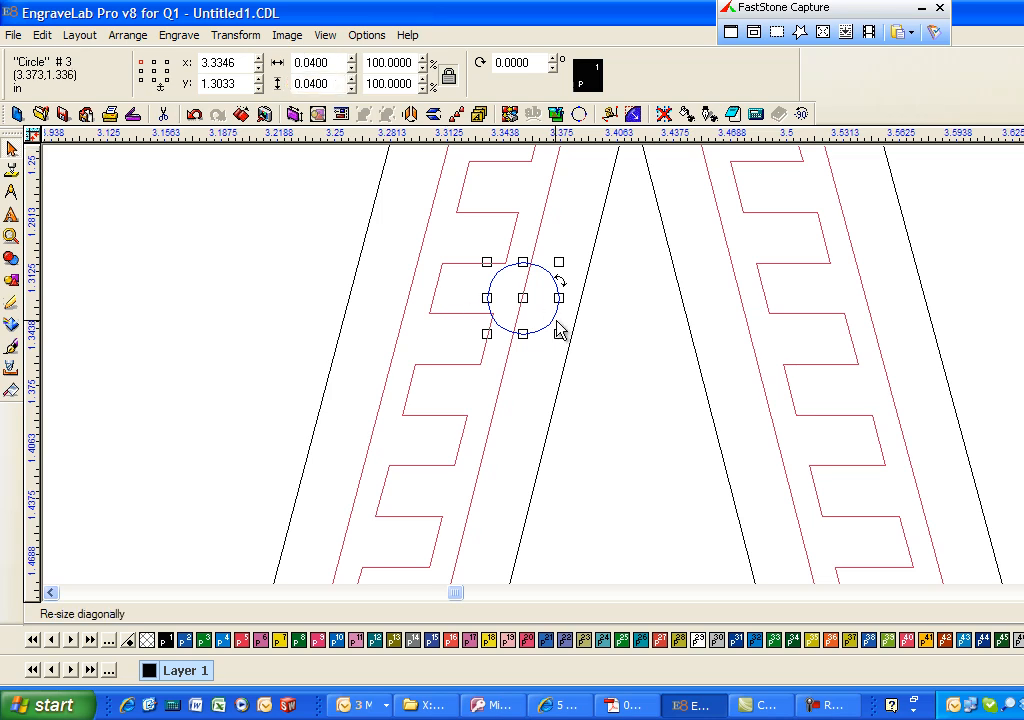
pyautogui.doubleClick(380, 62)
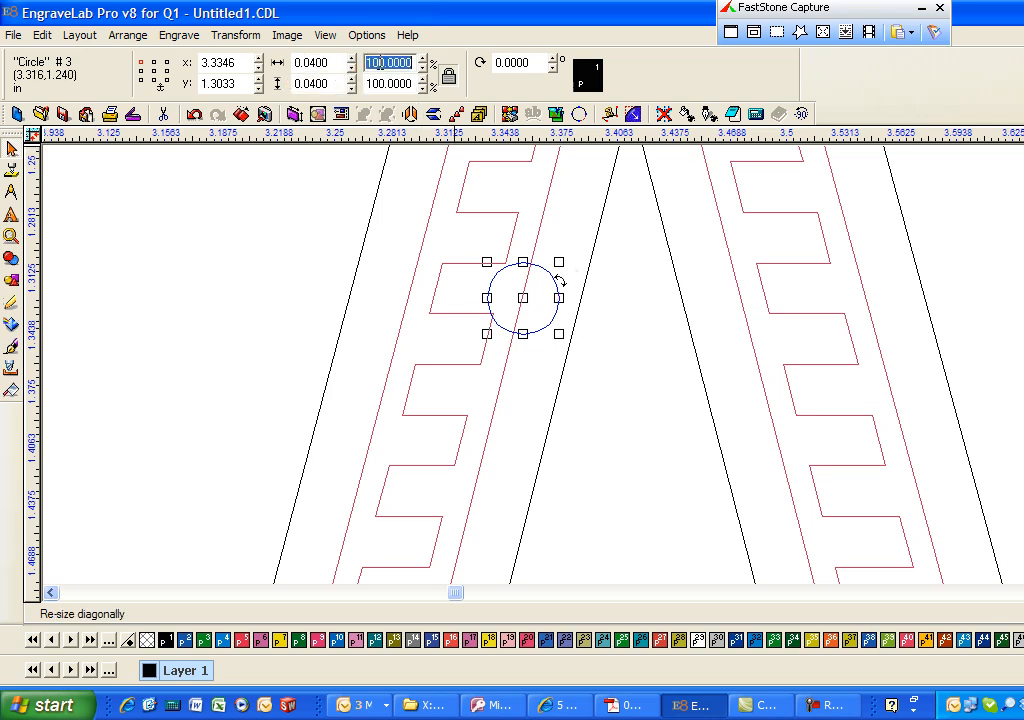
pyautogui.write('200')
pyautogui.press('Return')
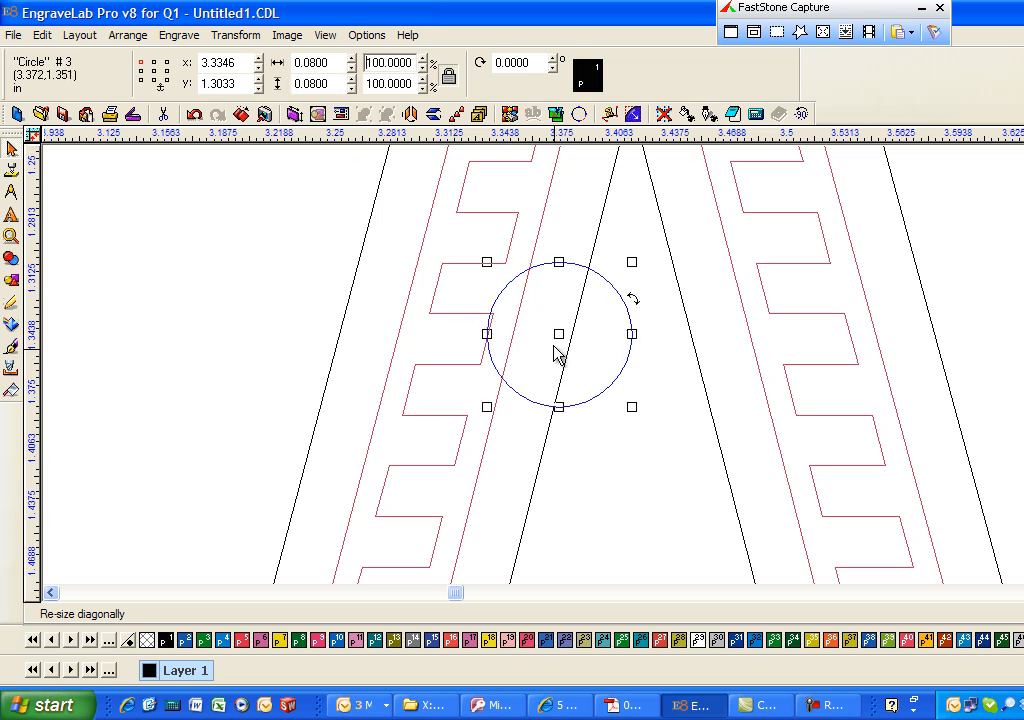
pyautogui.moveTo(561, 336); pyautogui.dragTo(516, 333)
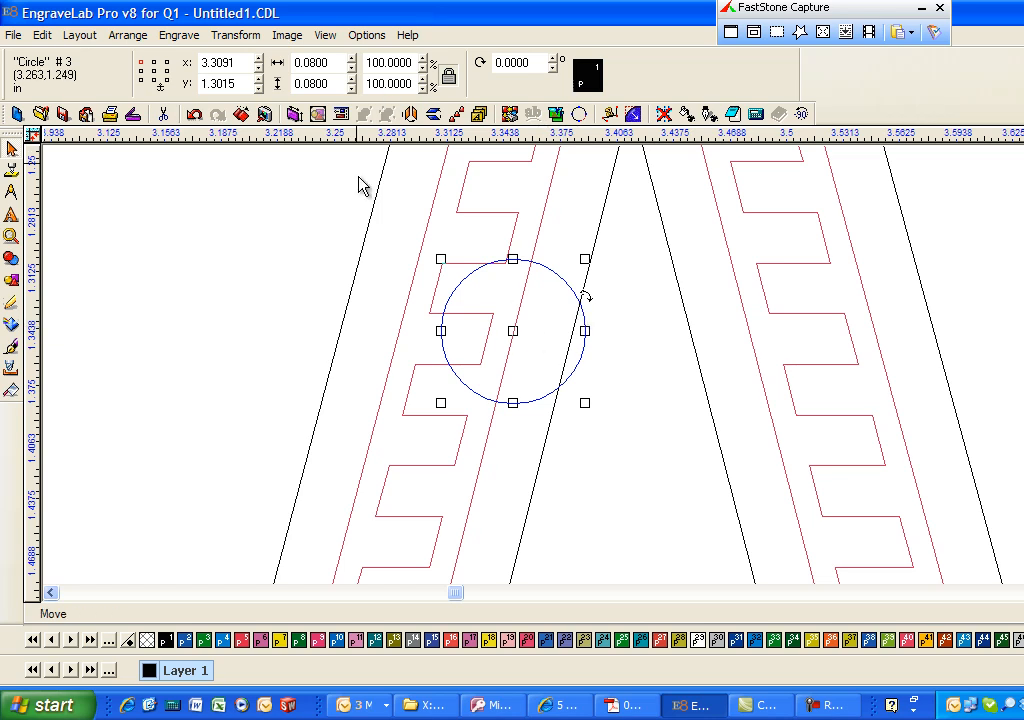
# - Shrink the circle to about 0.061 by 0.060 in, keeping it centred on the tool path near the letter's inner outline
pyautogui.moveTo(585, 260); pyautogui.dragTo(567, 290)
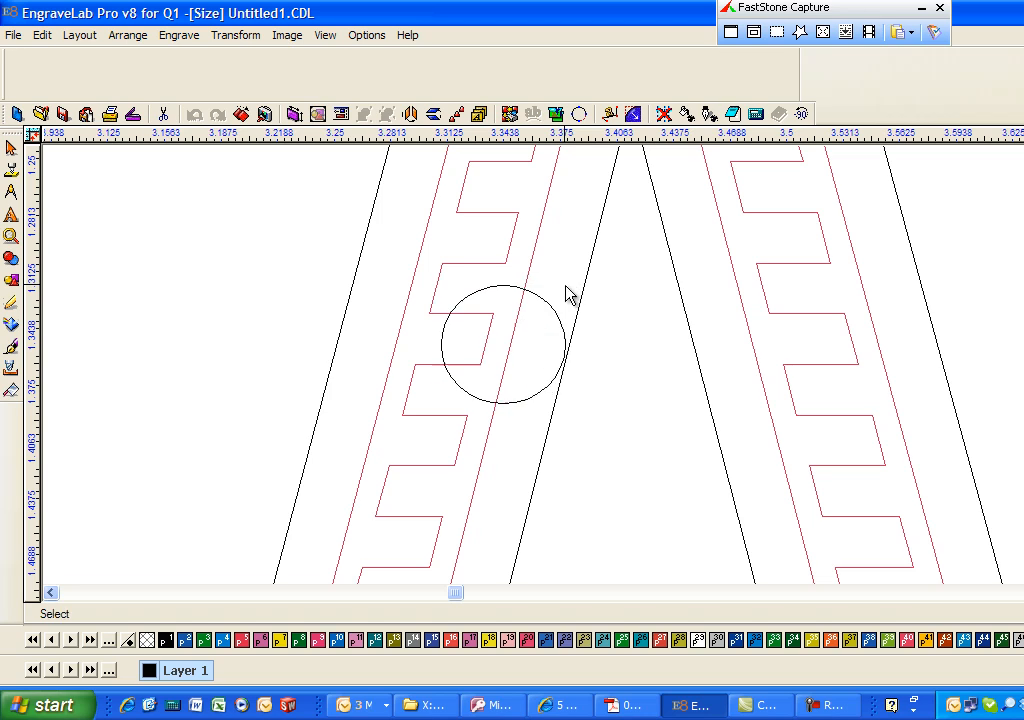
pyautogui.moveTo(505, 345)
pyautogui.mouseDown()
pyautogui.moveTo(519, 354)
pyautogui.moveTo(513, 347)
pyautogui.mouseUp()
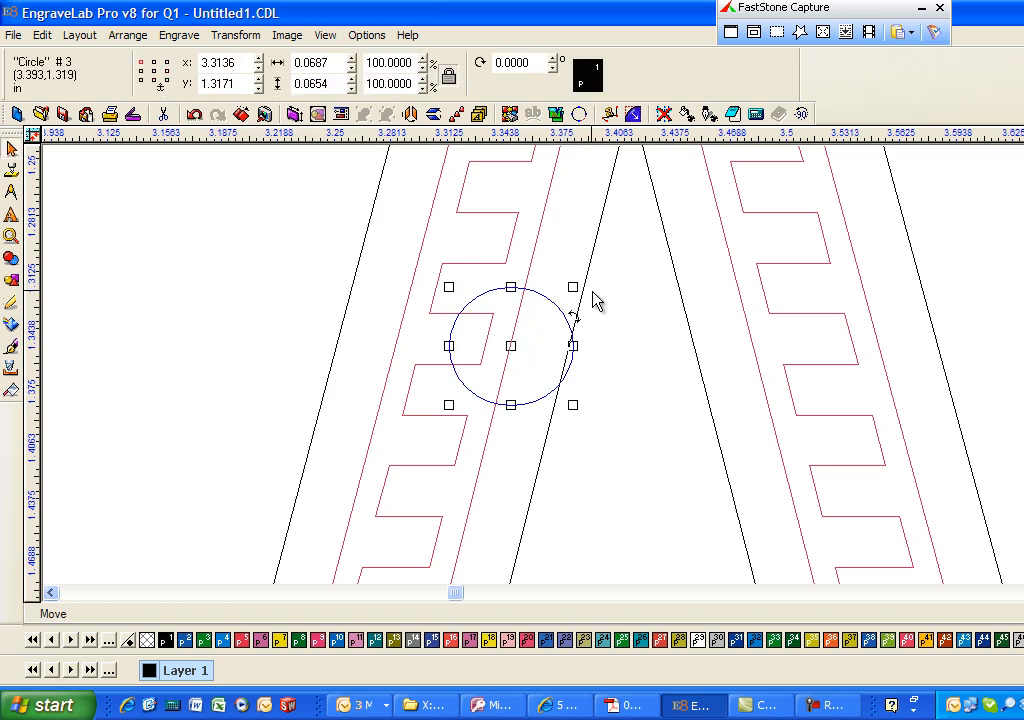
pyautogui.moveTo(574, 287); pyautogui.dragTo(560, 297)
pyautogui.moveTo(511, 349)
pyautogui.mouseDown()
pyautogui.moveTo(521, 367)
pyautogui.moveTo(512, 357)
pyautogui.mouseUp()
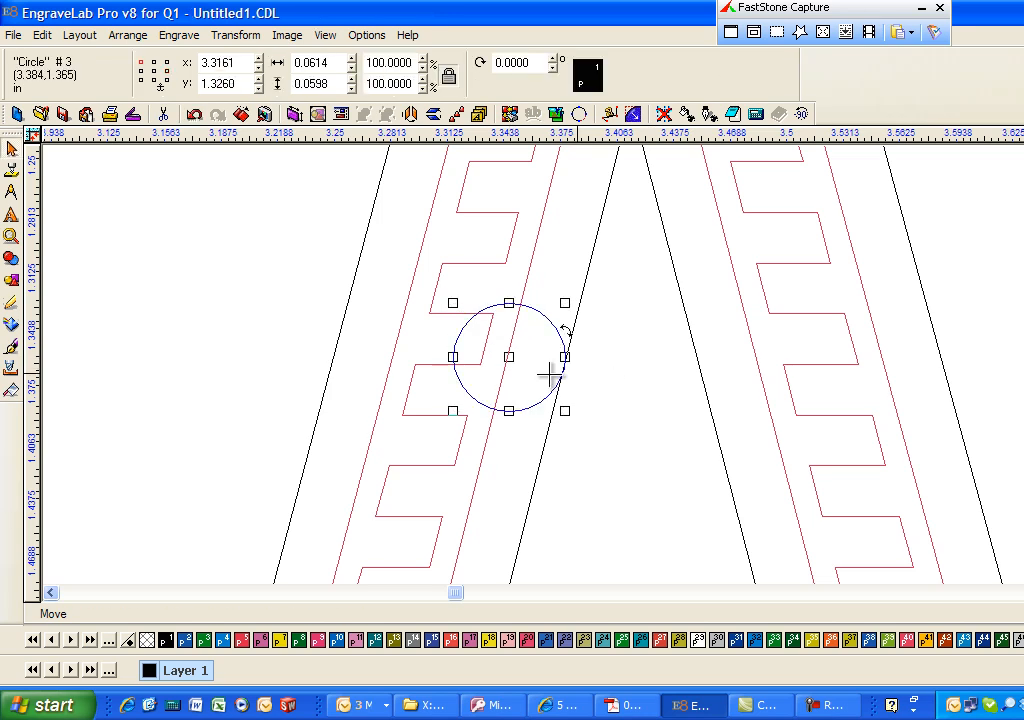
# - Move the circle onto the letter A's inner outline and place three copies of it around the inner apex
pyautogui.moveTo(509, 356); pyautogui.dragTo(566, 371)
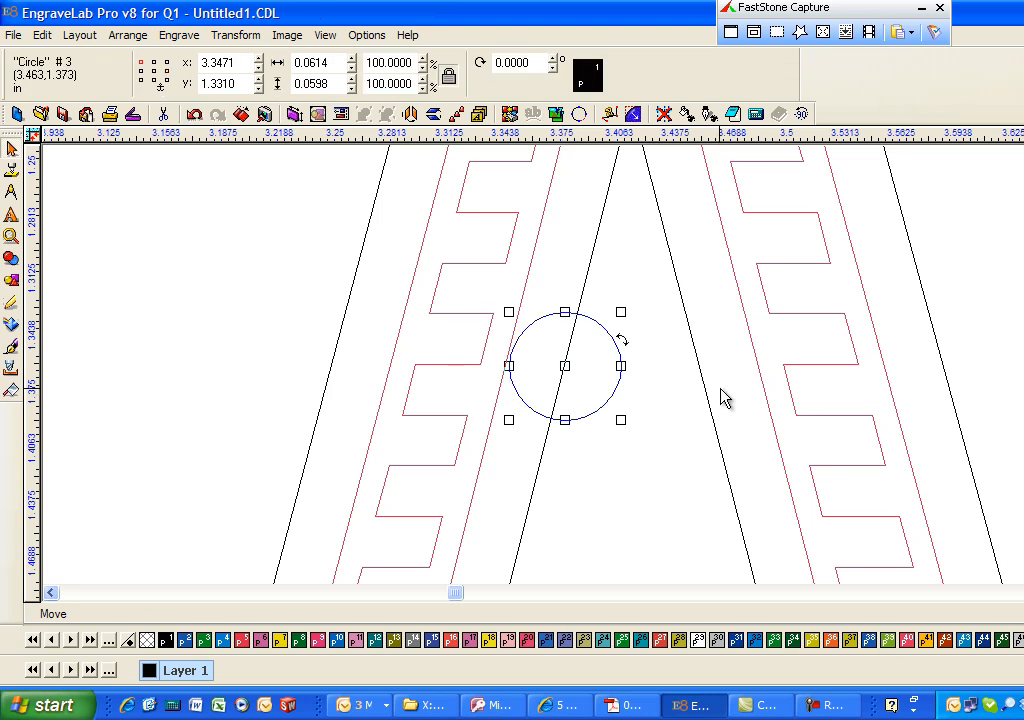
pyautogui.moveTo(562, 385); pyautogui.dragTo(708, 393)
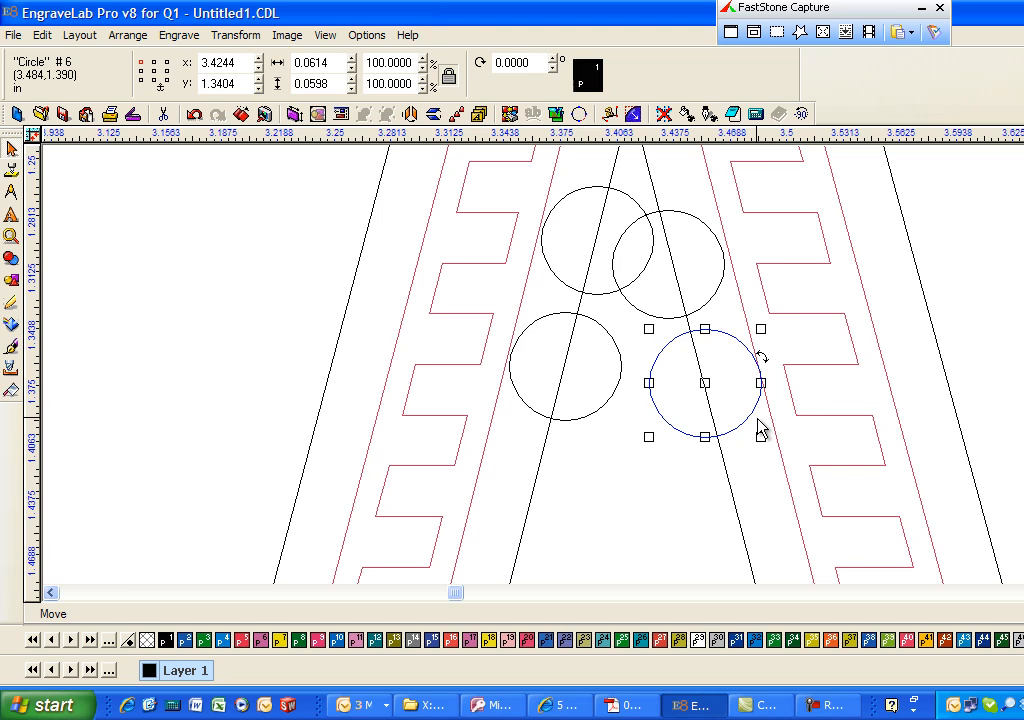
# - Delete all the test circles from the letter A
pyautogui.scroll(-4, 760, 428)
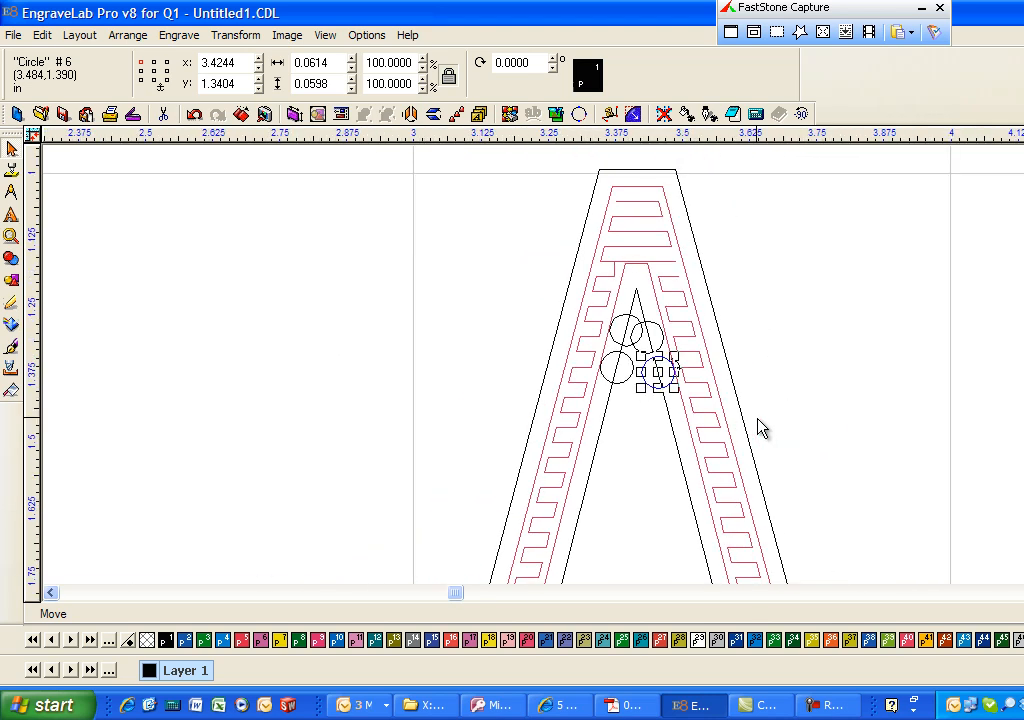
pyautogui.click(766, 315)
pyautogui.moveTo(750, 293); pyautogui.dragTo(480, 465)
pyautogui.press('Delete')
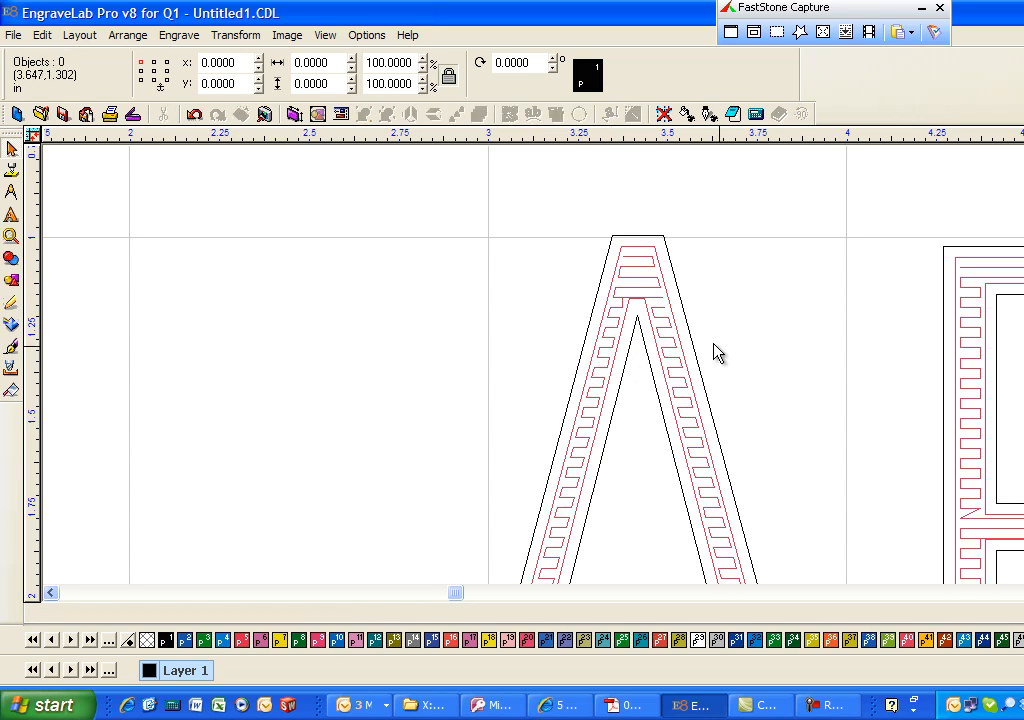
# - Exclude the ABC text outlines from the output, leaving only the red fill colour 40 active
pyautogui.click(667, 325)
pyautogui.click(754, 322)
pyautogui.press('F5')
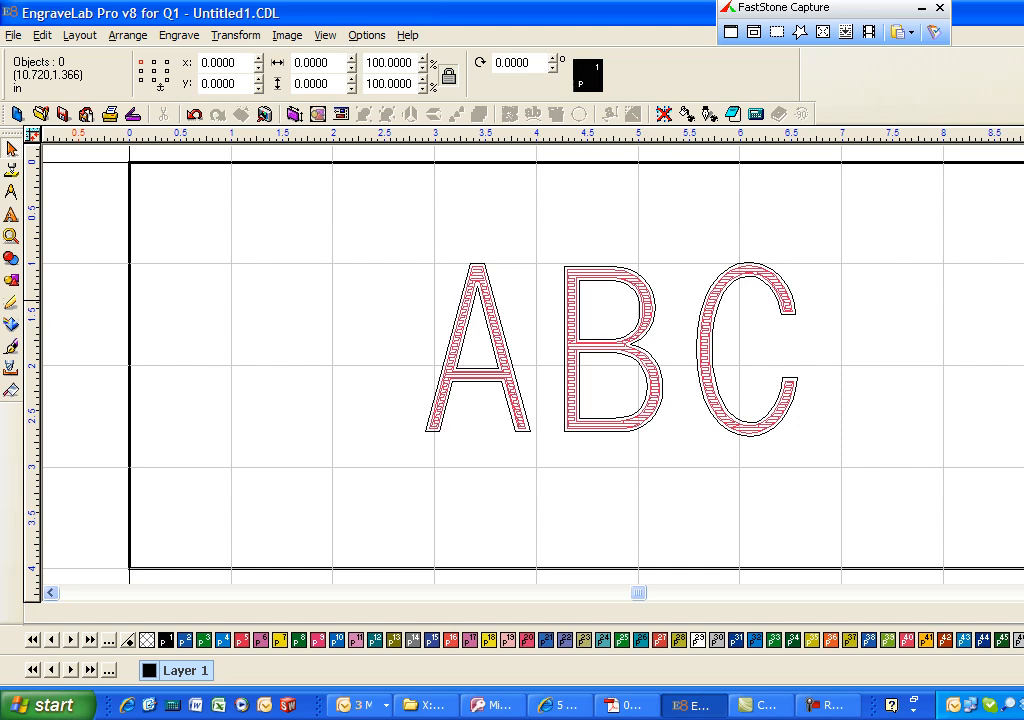
pyautogui.press('F9')
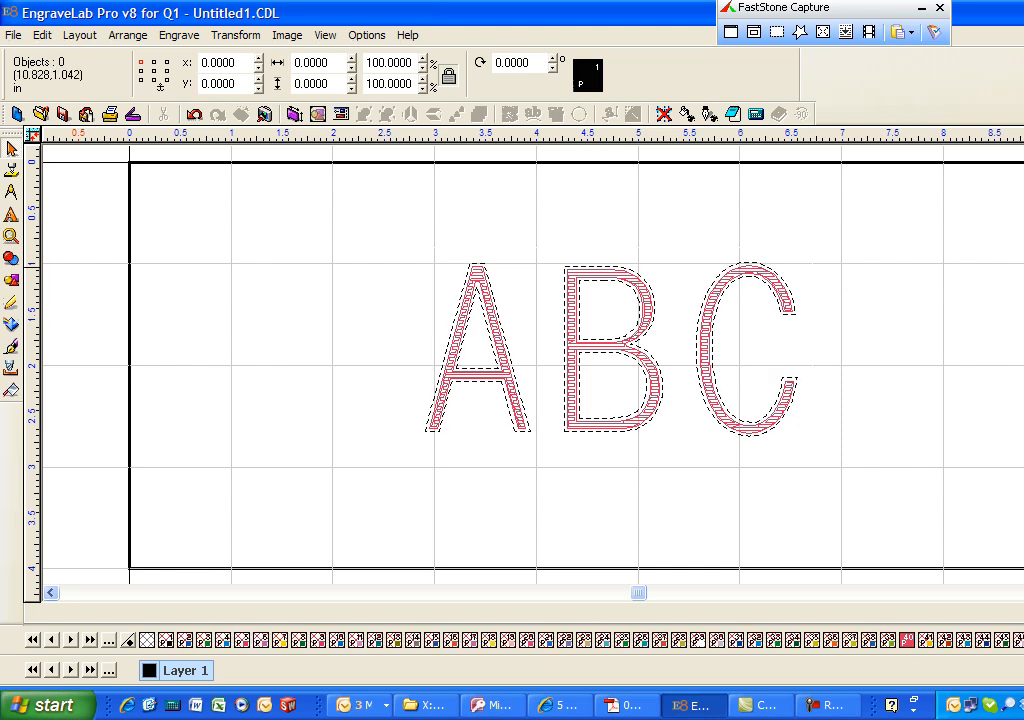
# - Select the ABC fill tool path and open the engraving output preview
pyautogui.moveTo(398, 220); pyautogui.dragTo(819, 454)
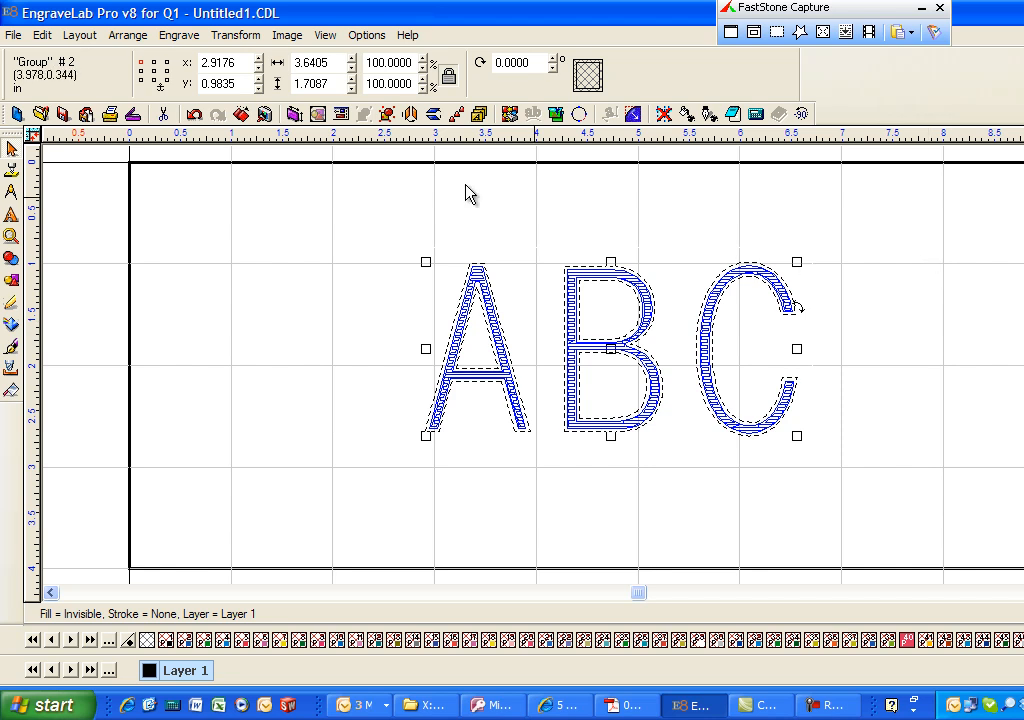
pyautogui.click(176, 38)
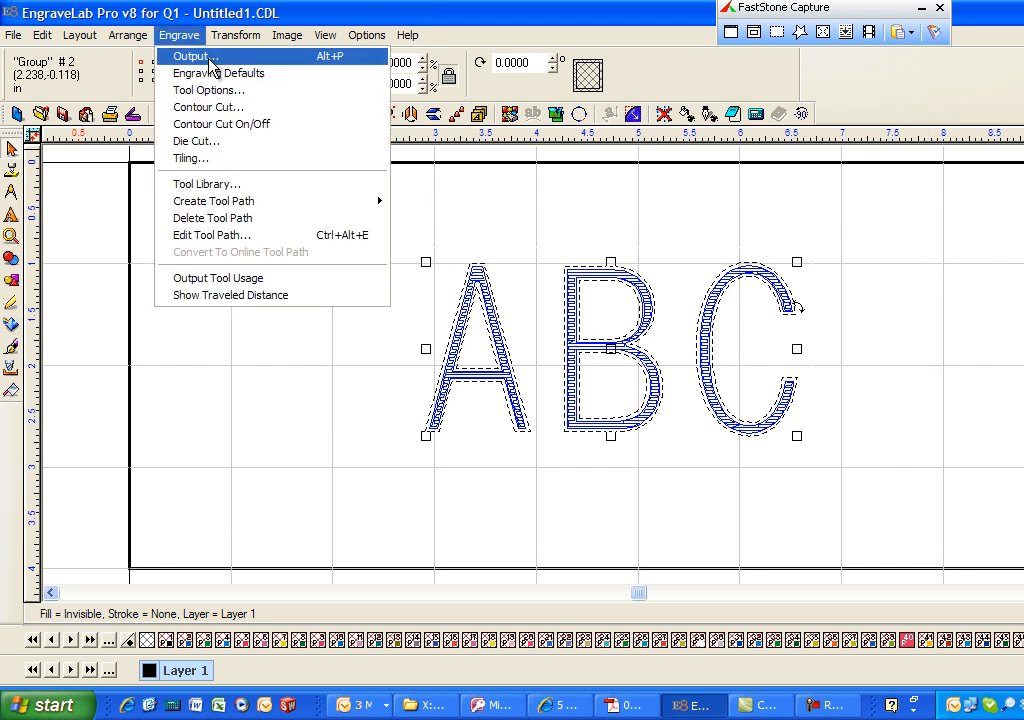
pyautogui.click(180, 57)
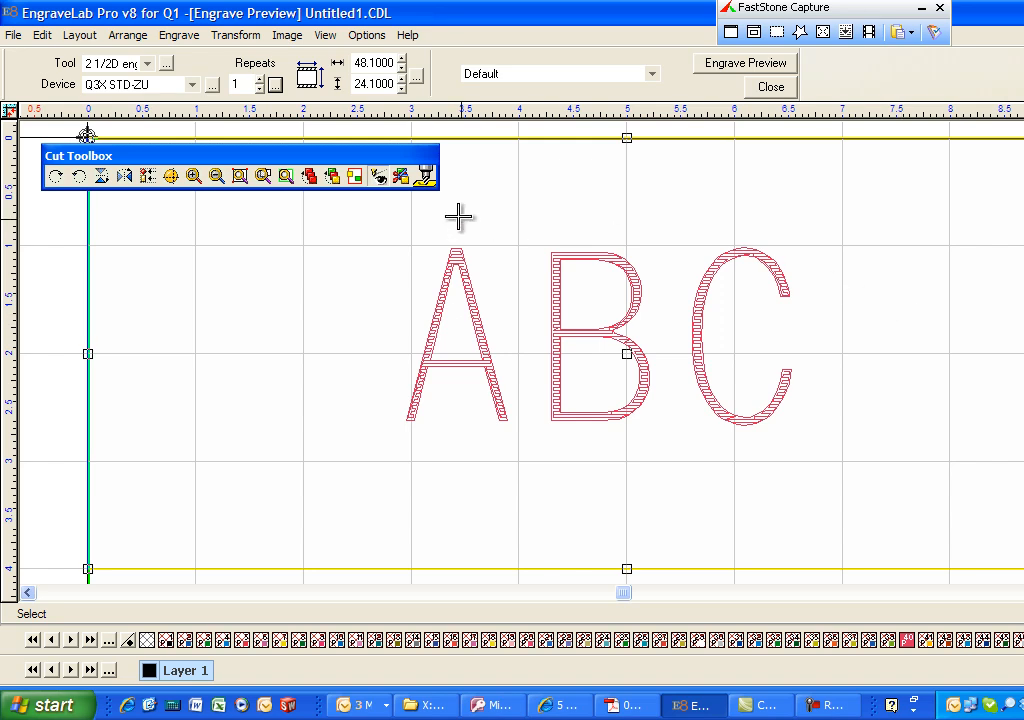
# - Close the engraving preview and delete the fill tool path from the ABC text
pyautogui.click(771, 86)
pyautogui.click(897, 249)
pyautogui.click(597, 273)
pyautogui.press('Delete')
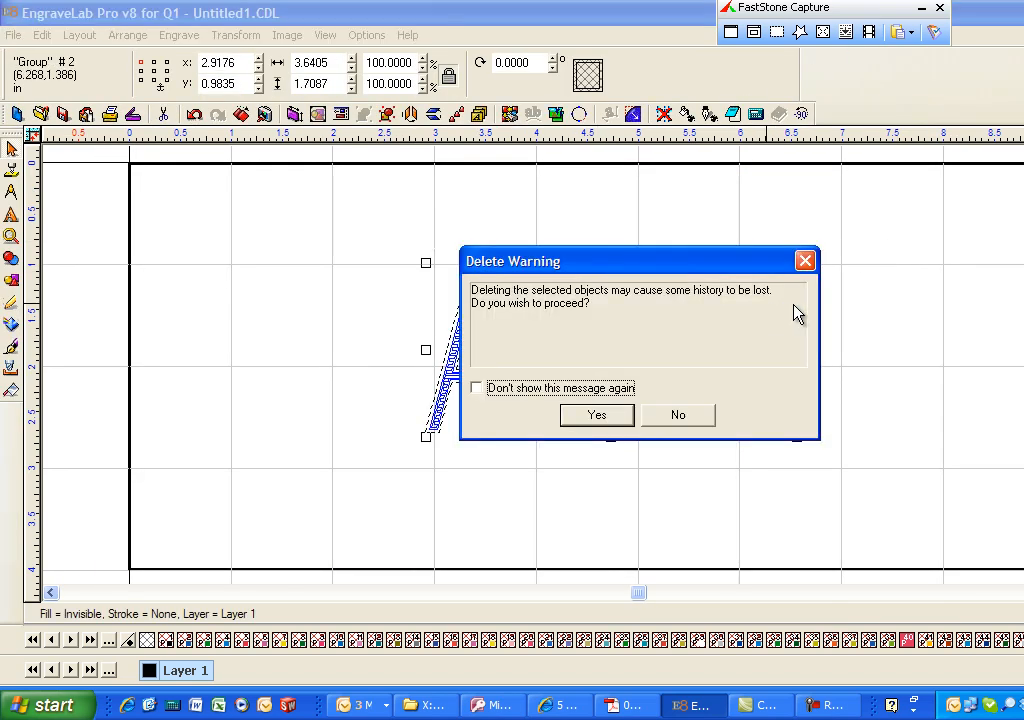
pyautogui.click(596, 417)
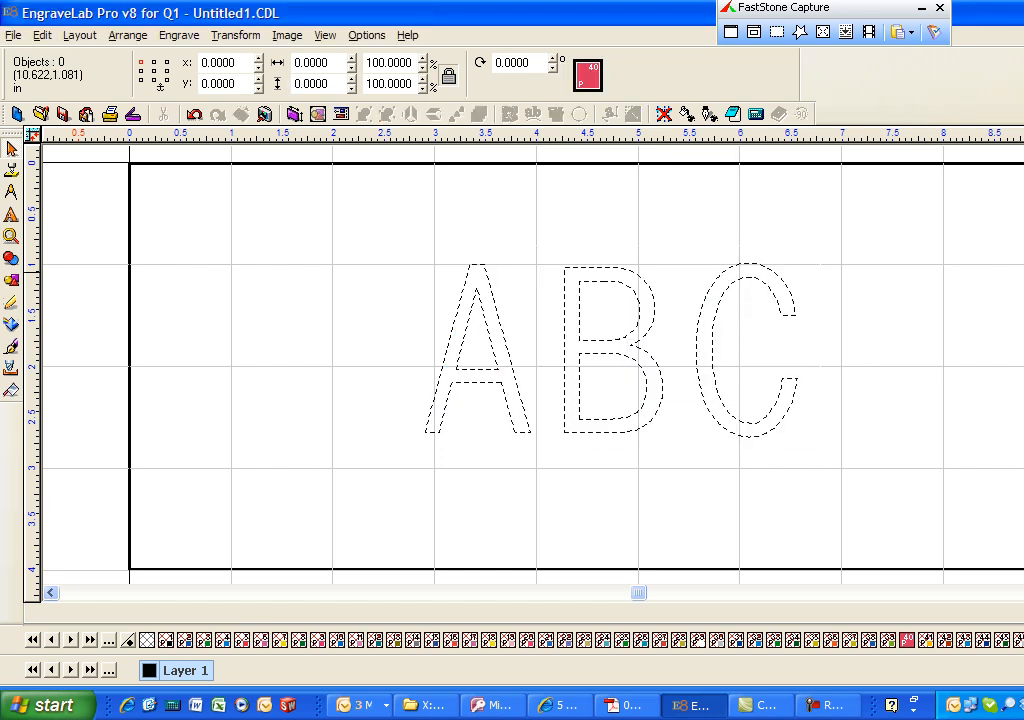
# - Start a Male tool path for the ABC text with the .093 End Mill and accept the 0.06 depth parameters
pyautogui.moveTo(325, 233); pyautogui.dragTo(812, 448)
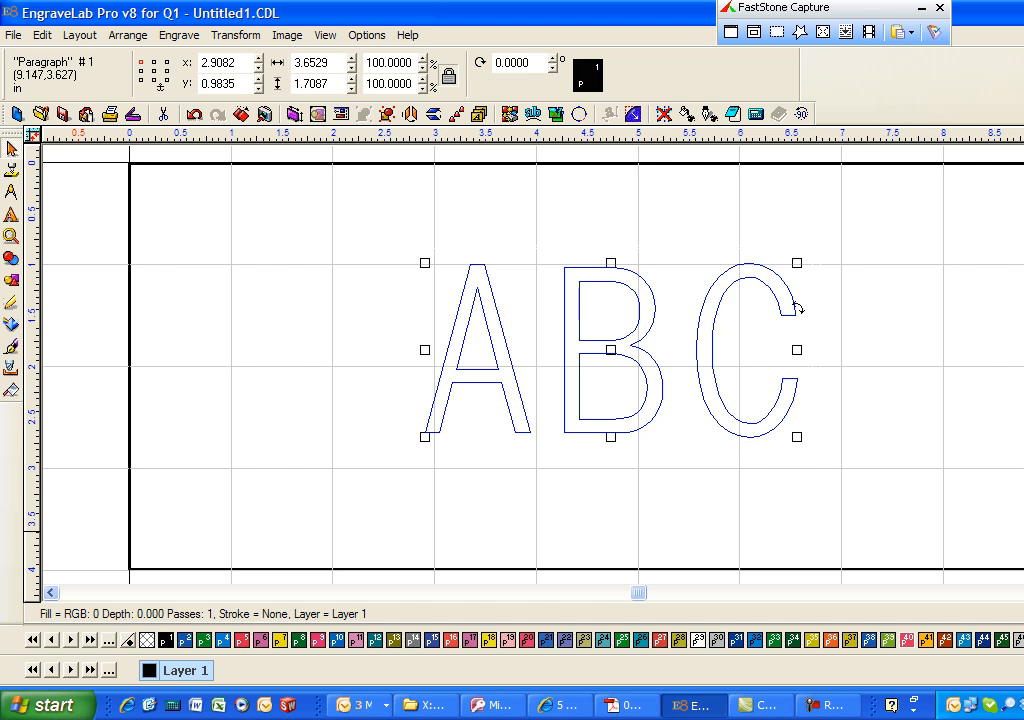
pyautogui.click(179, 35)
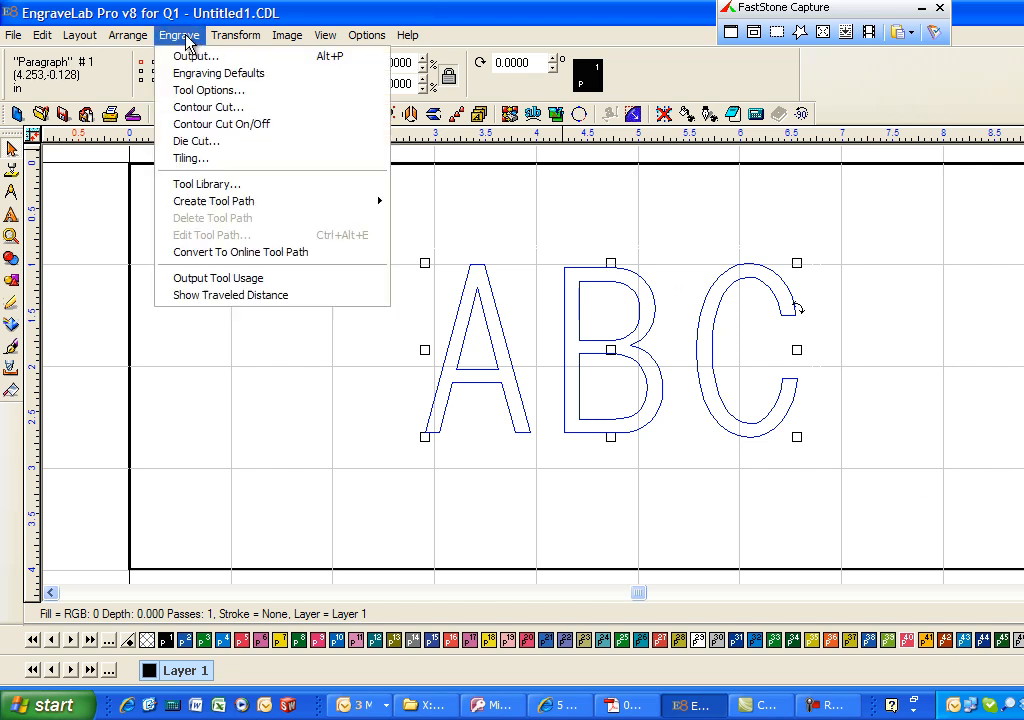
pyautogui.moveTo(280, 203)
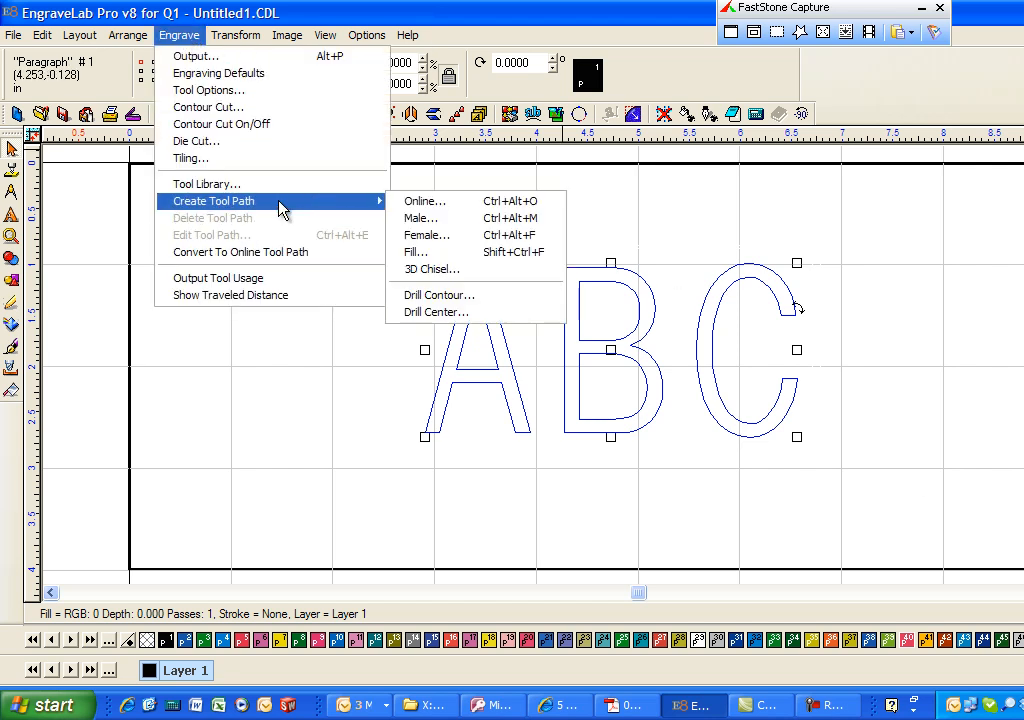
pyautogui.click(443, 222)
pyautogui.click(763, 251)
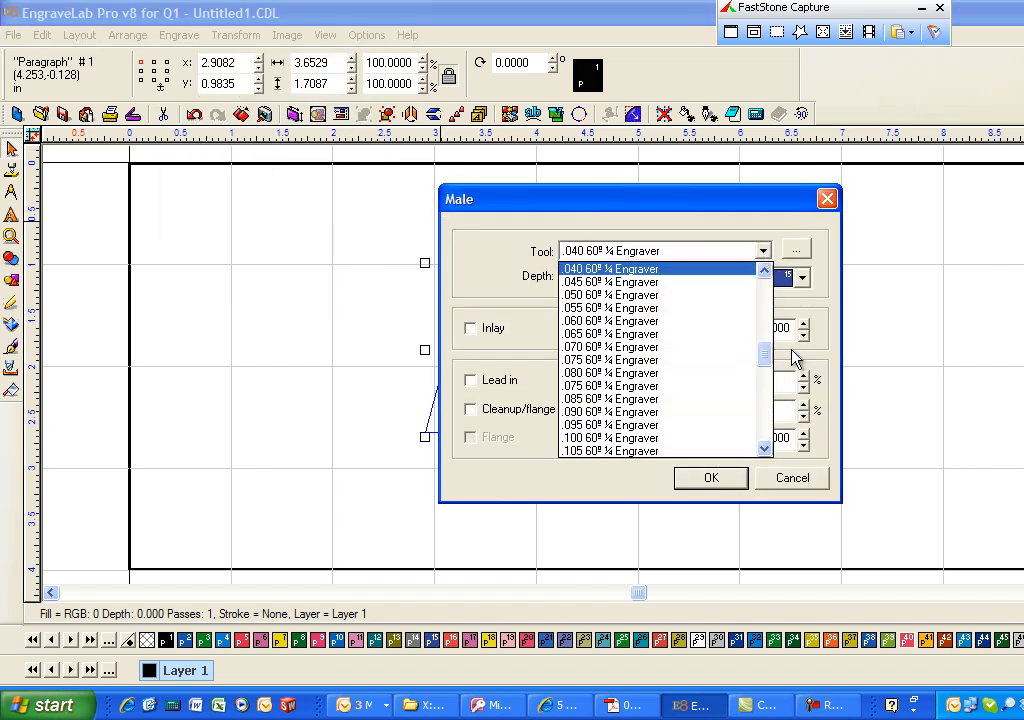
pyautogui.moveTo(773, 361); pyautogui.dragTo(769, 416)
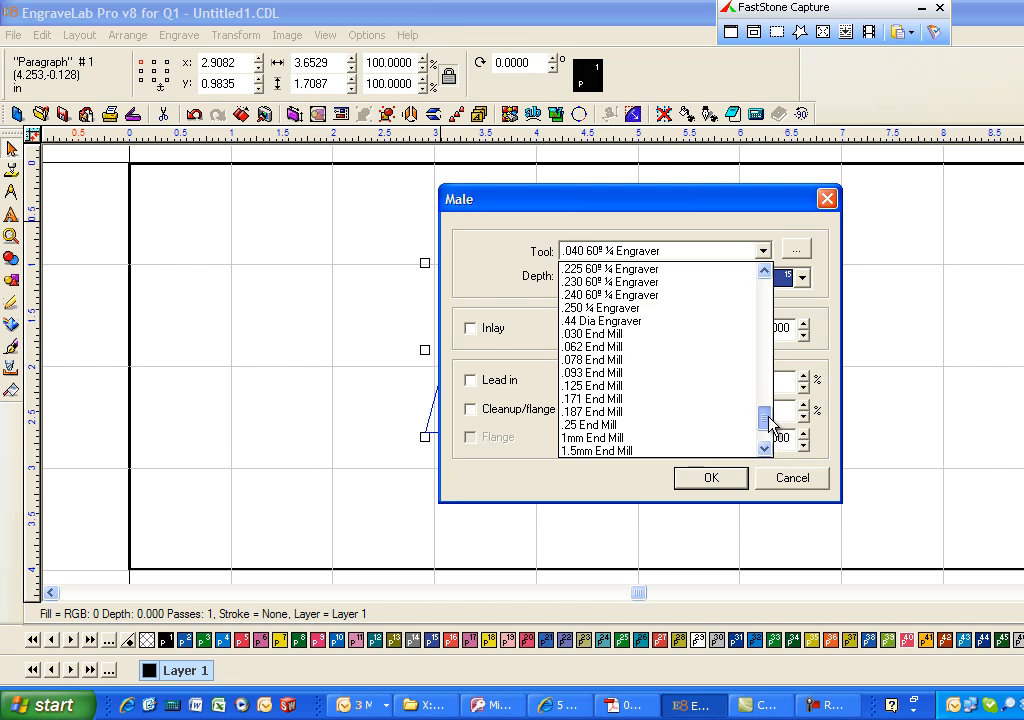
pyautogui.click(593, 374)
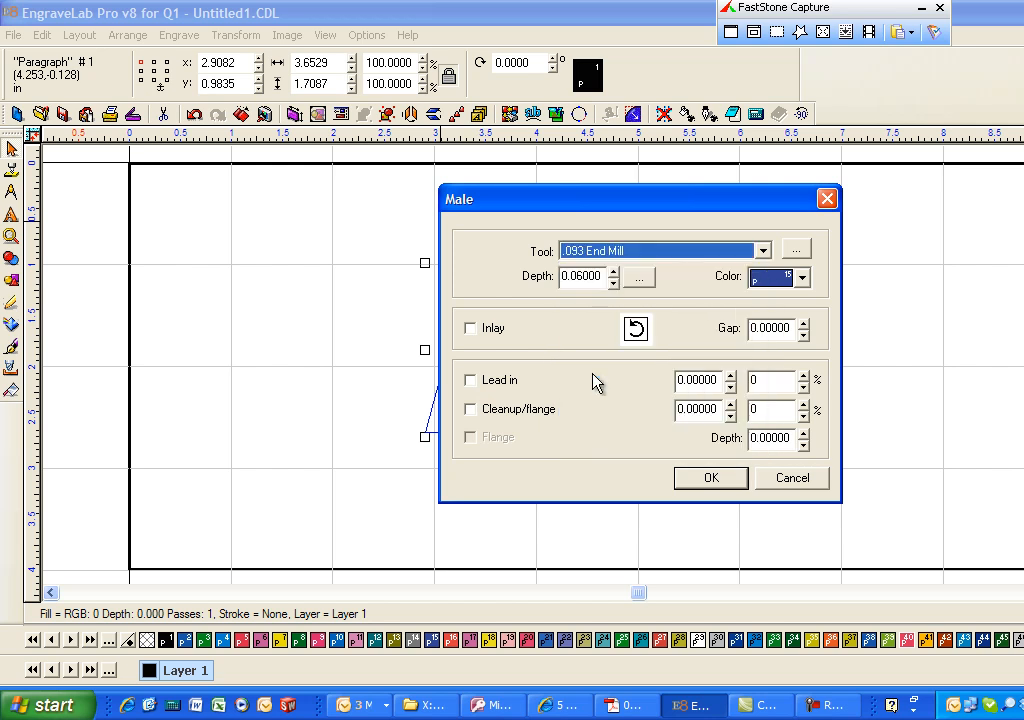
pyautogui.click(630, 280)
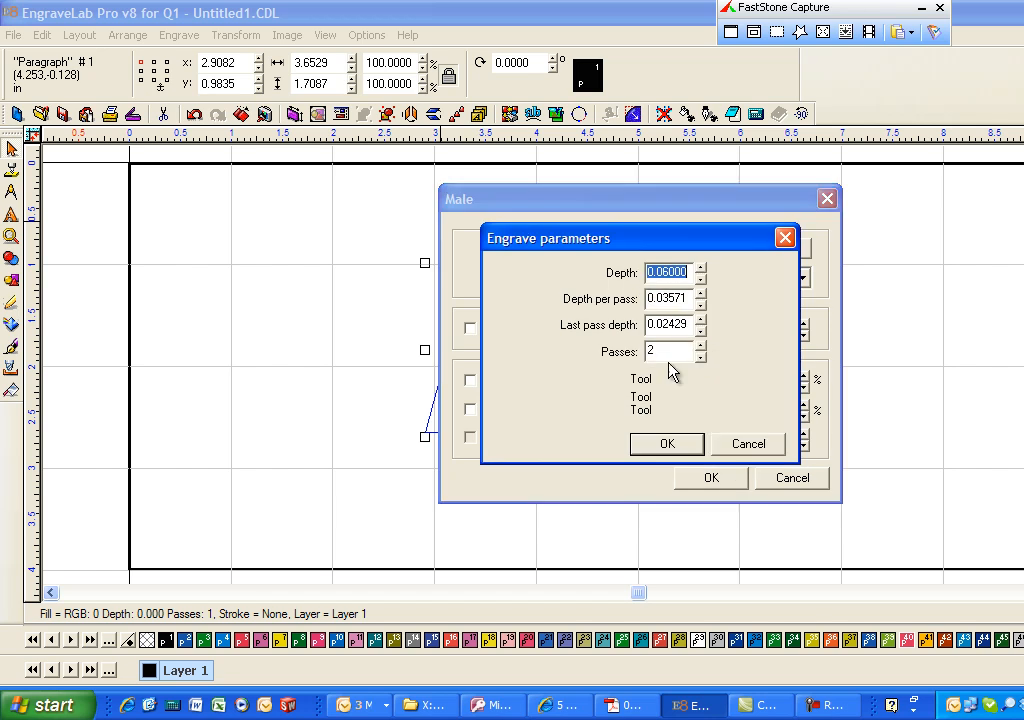
pyautogui.click(675, 447)
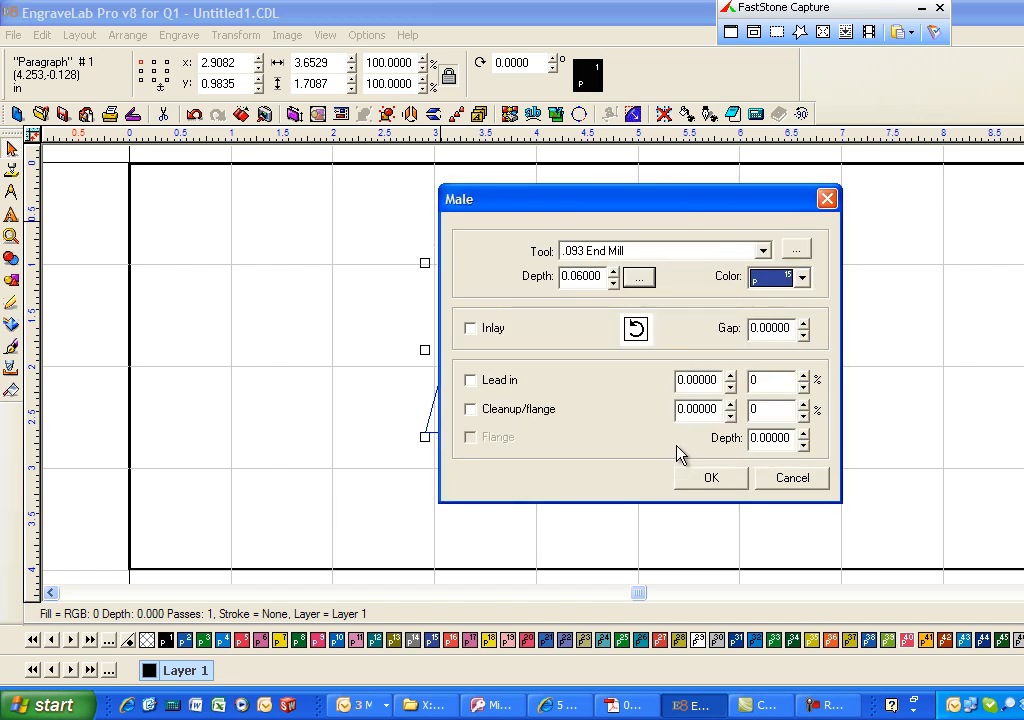
# - Assign colour 93 and clockwise cutting direction to the Male tool path and create it around the ABC outlines
pyautogui.click(801, 283)
pyautogui.scroll(-3, 802, 327)
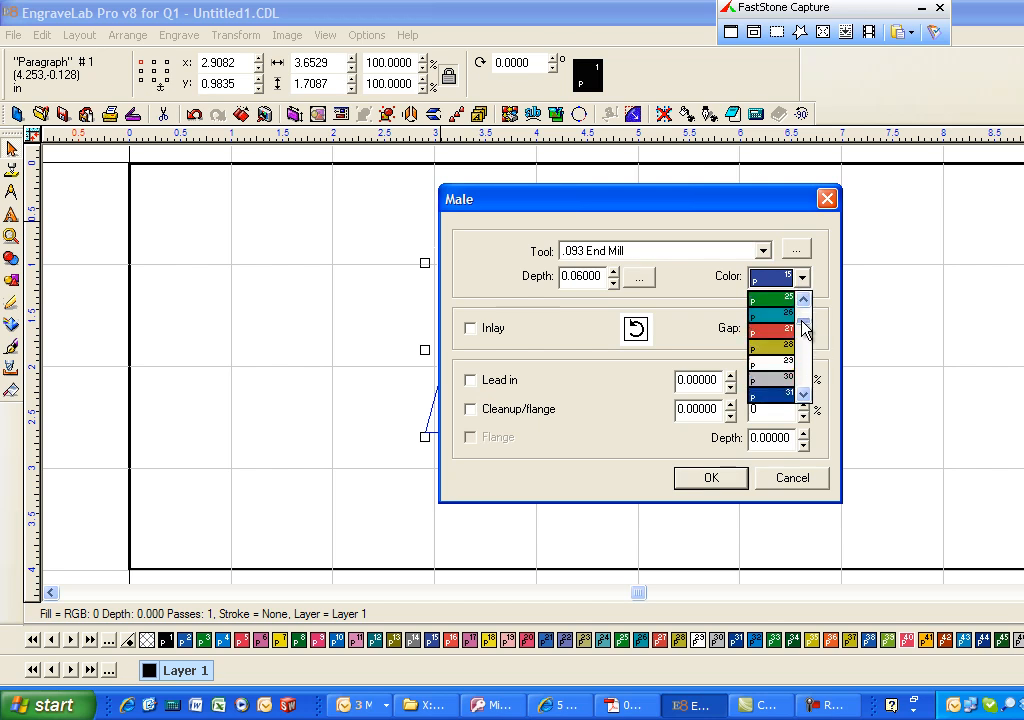
pyautogui.scroll(-6, 802, 345)
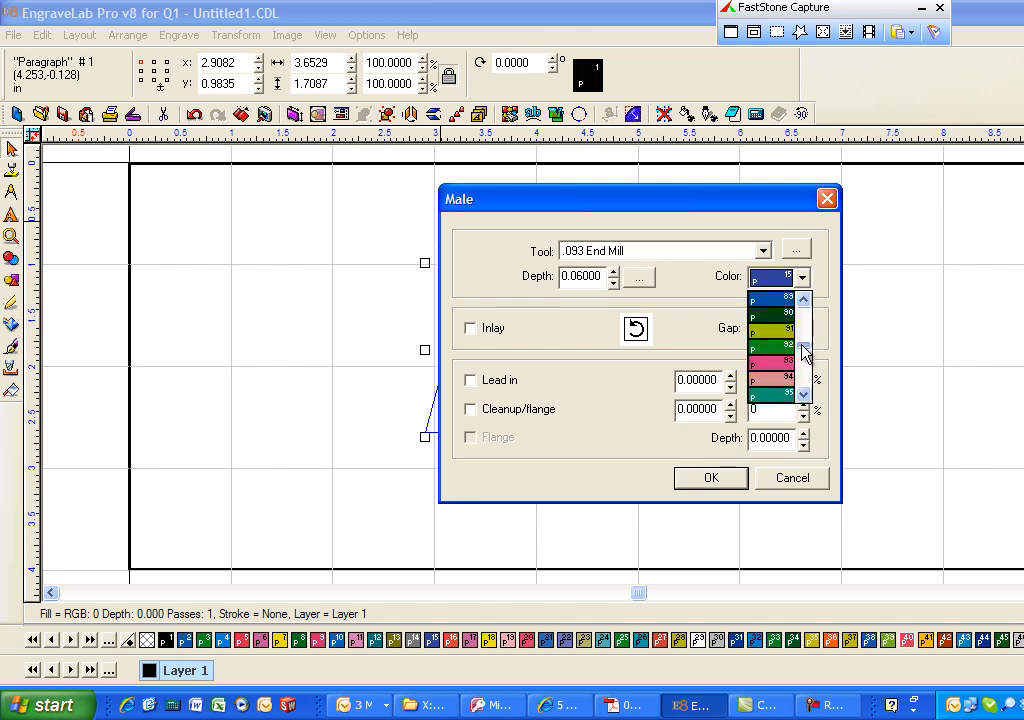
pyautogui.click(803, 396)
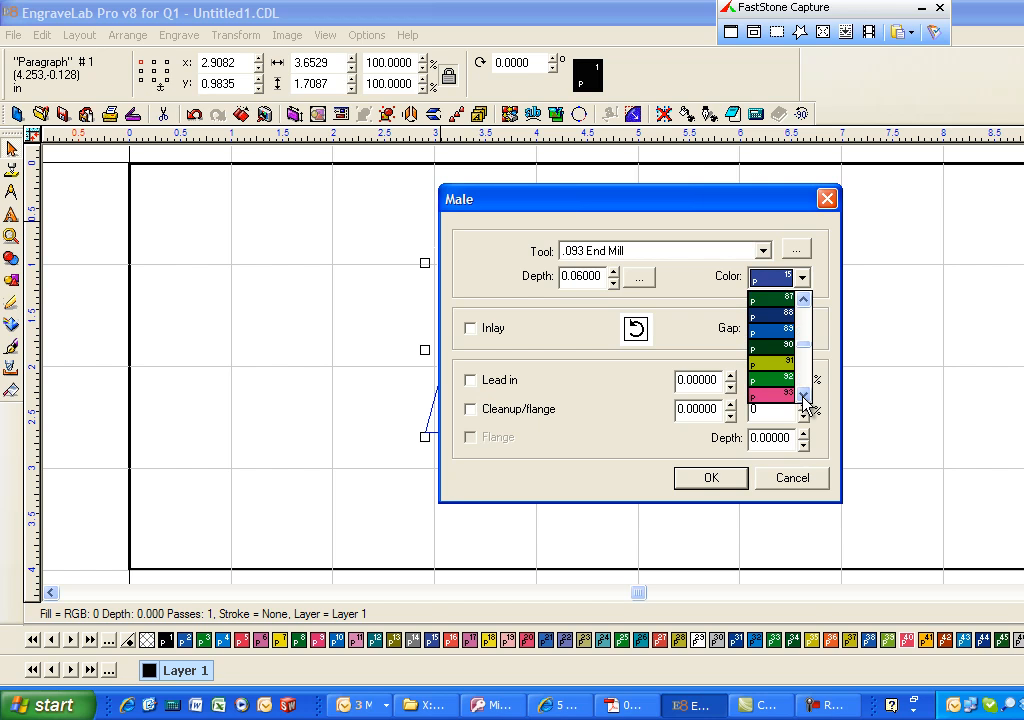
pyautogui.click(780, 393)
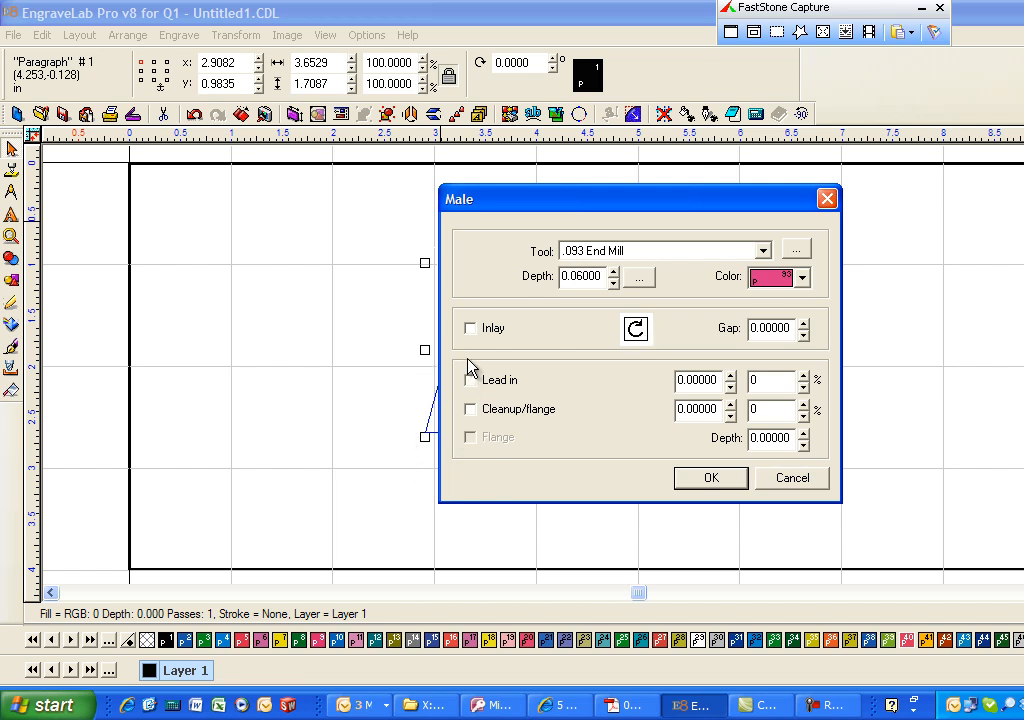
pyautogui.click(717, 480)
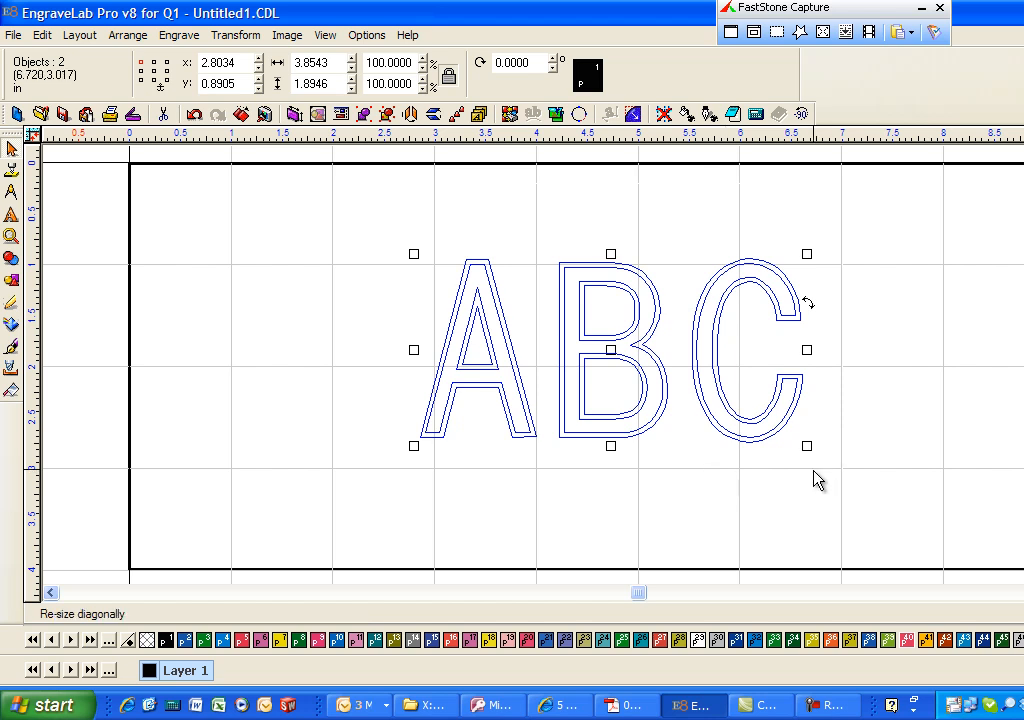
# - Select the Male tool path around the ABC letters and display it at the cutter's actual width
pyautogui.click(880, 343)
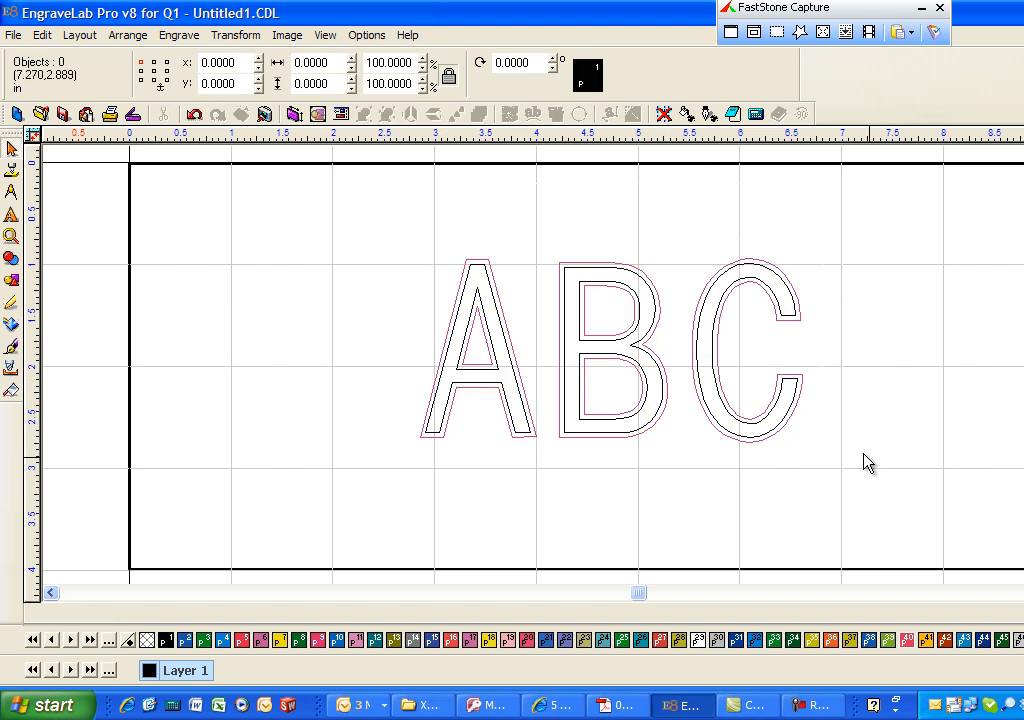
pyautogui.click(632, 303)
pyautogui.click(937, 354)
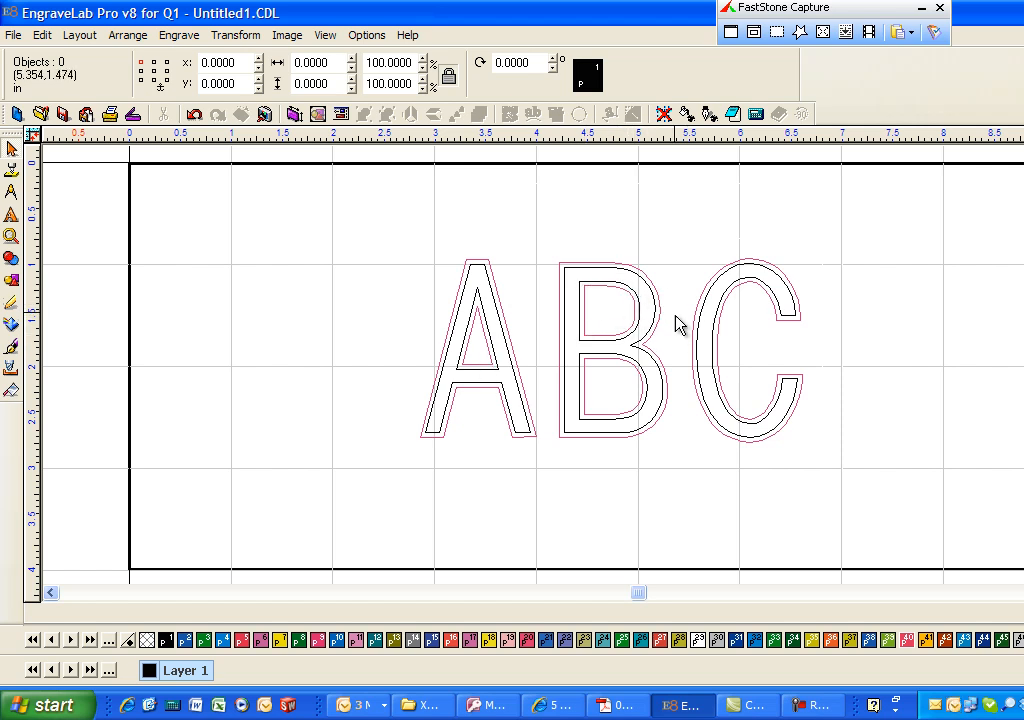
pyautogui.click(796, 320)
pyautogui.press('F4')
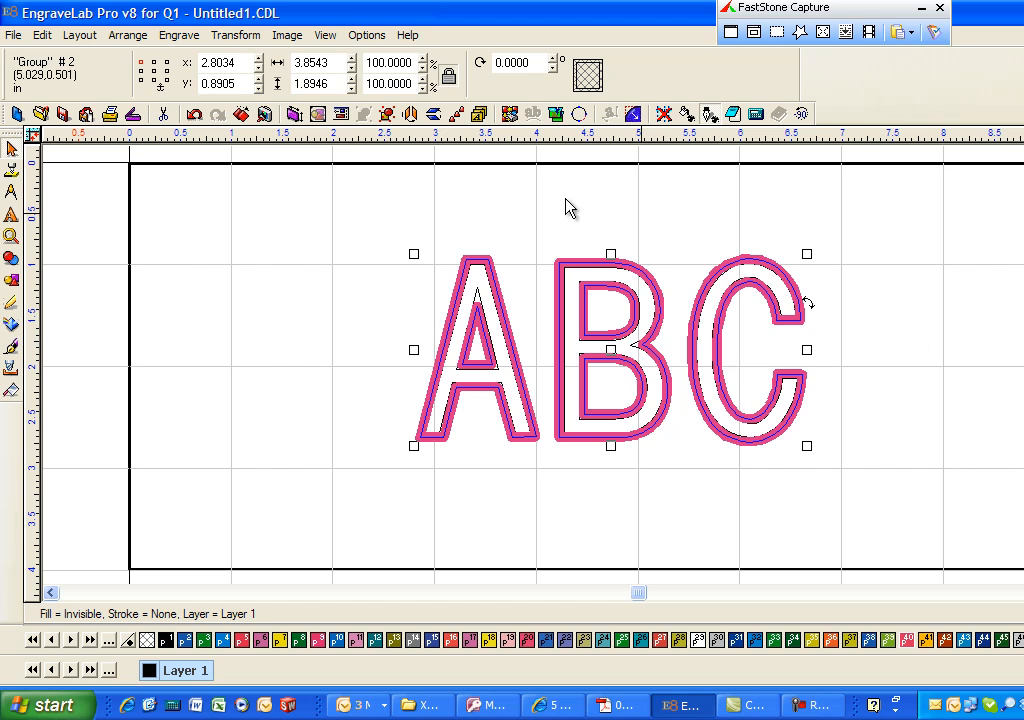
# - Examine how closely the cutter follows the inner corners of the letter B and the inner apex of the A
pyautogui.click(12, 238)
pyautogui.click(50, 236)
pyautogui.moveTo(565, 272); pyautogui.dragTo(630, 313)
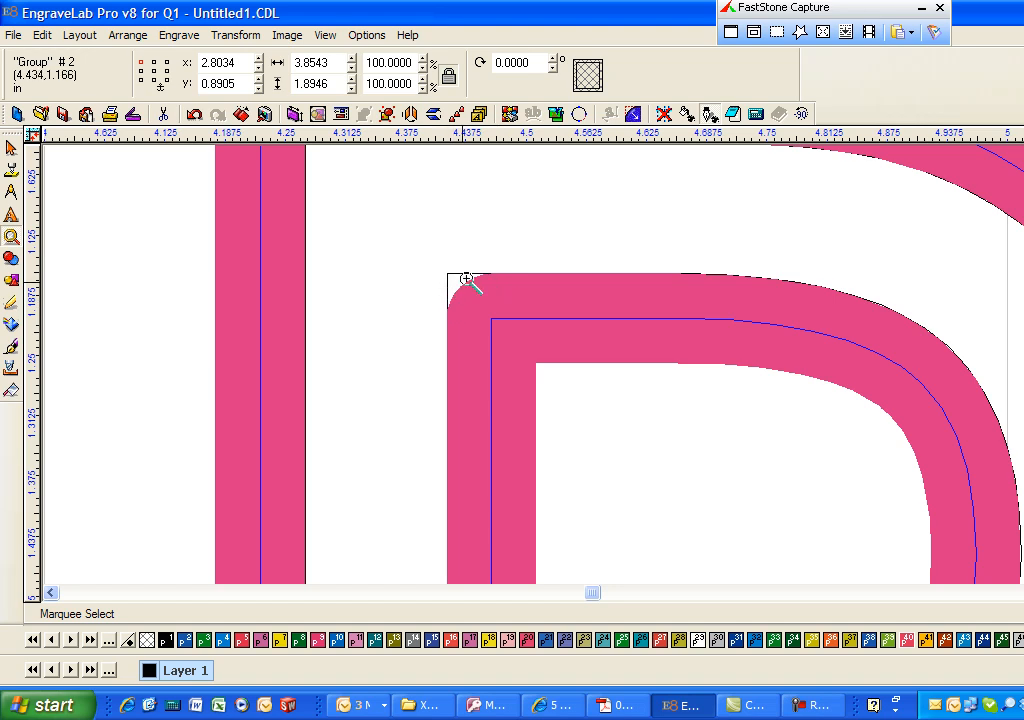
pyautogui.rightClick(692, 335)
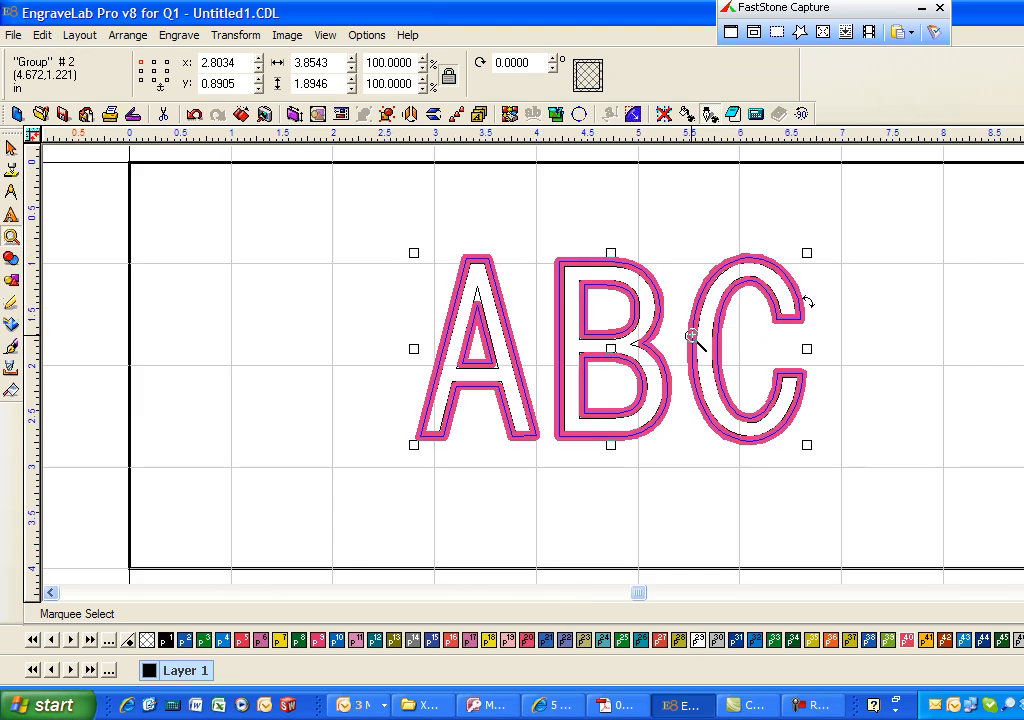
pyautogui.click(11, 149)
pyautogui.click(372, 257)
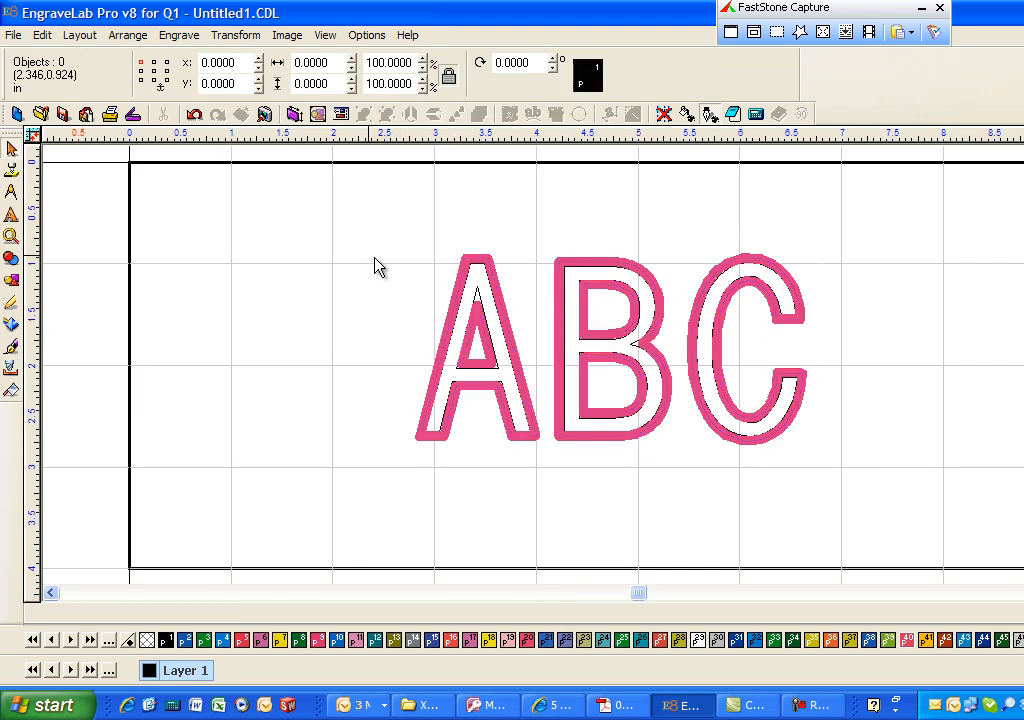
pyautogui.moveTo(306, 201); pyautogui.dragTo(541, 336)
pyautogui.click(11, 236)
pyautogui.click(41, 238)
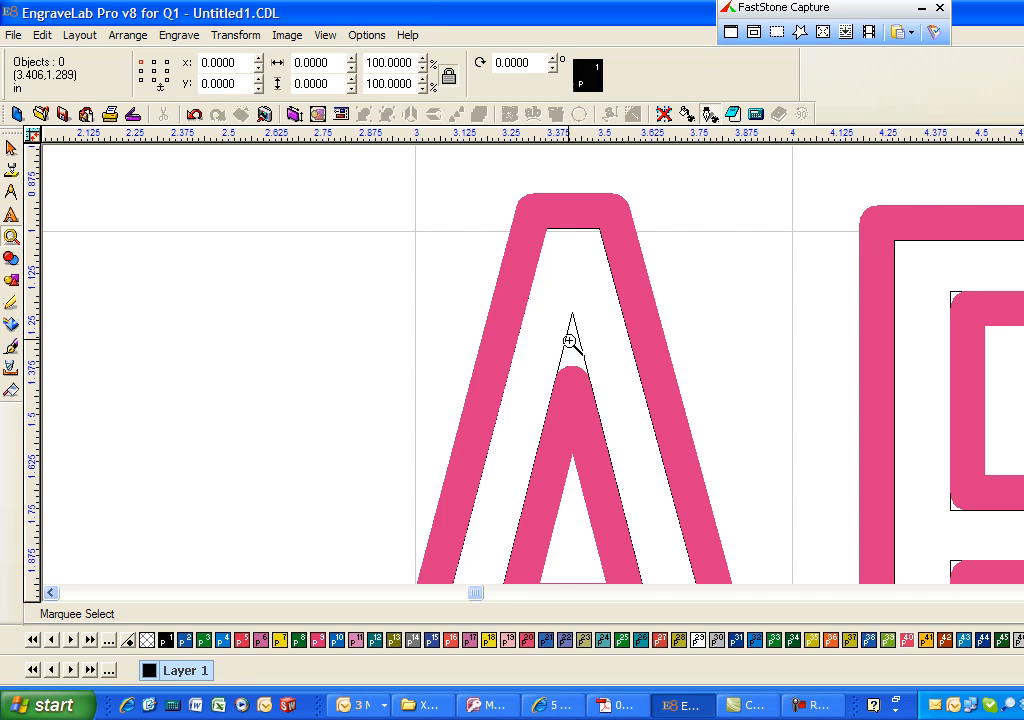
pyautogui.rightClick(780, 257)
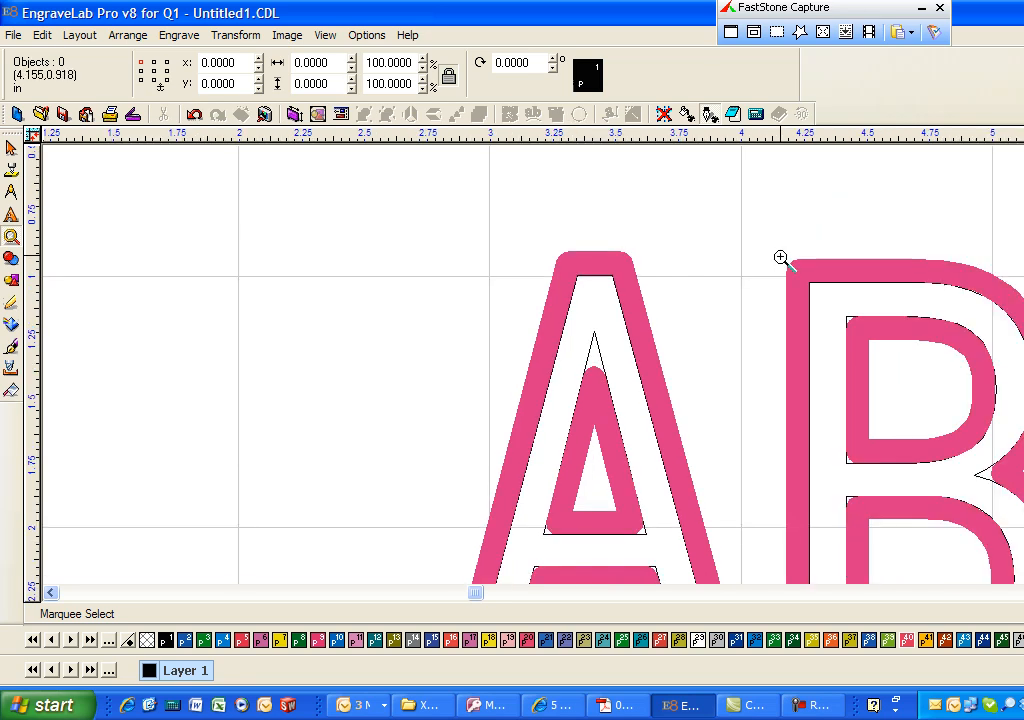
pyautogui.rightClick(779, 257)
pyautogui.rightClick(779, 257)
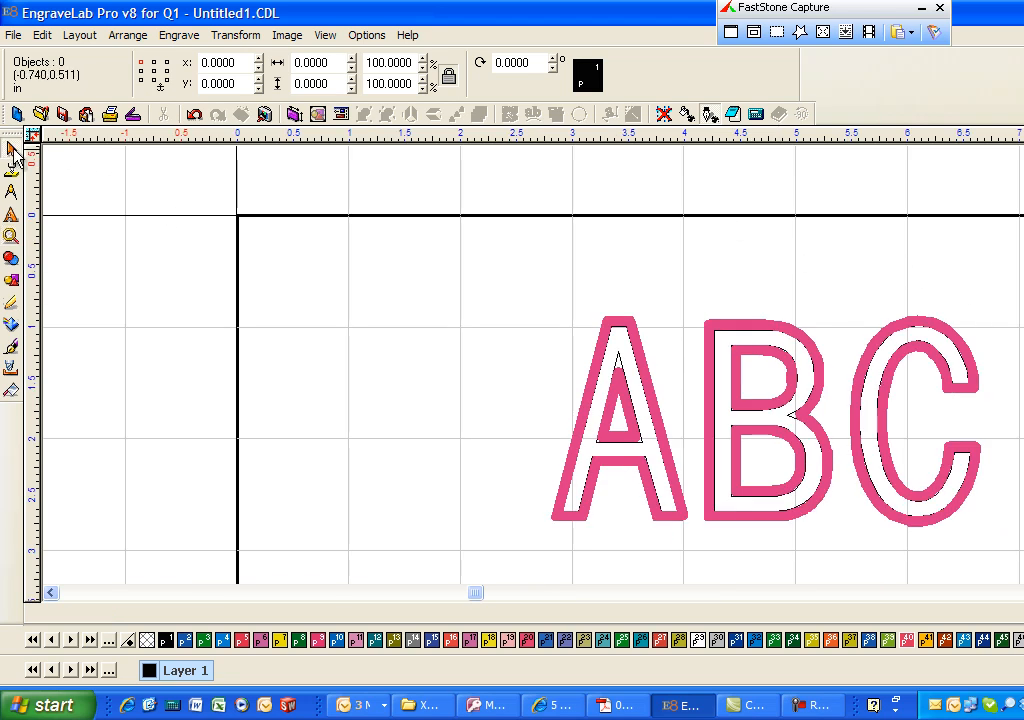
# - Delete the Male tool path from the ABC text
pyautogui.click(651, 400)
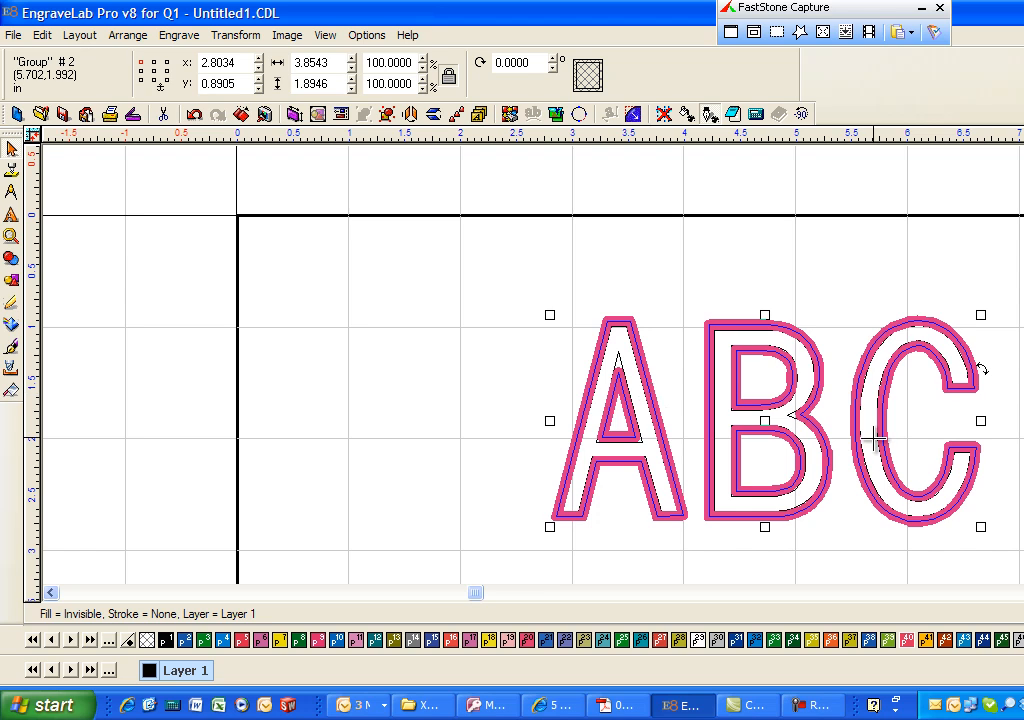
pyautogui.press('Delete')
pyautogui.click(598, 415)
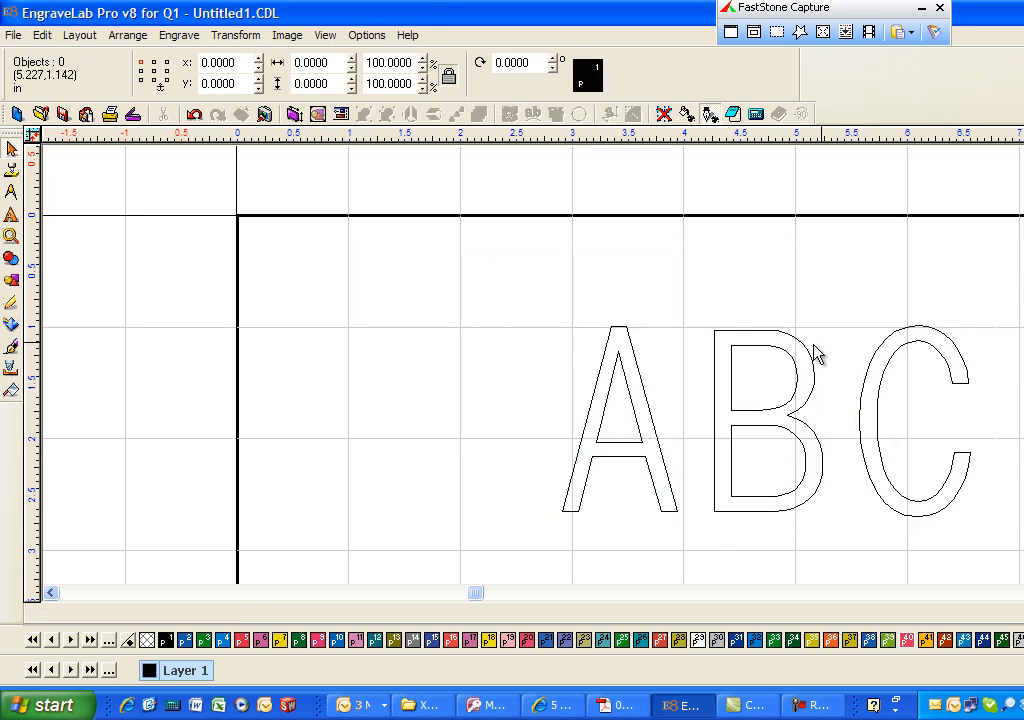
# - Break the ABC text into separate outline polygons
pyautogui.click(757, 352)
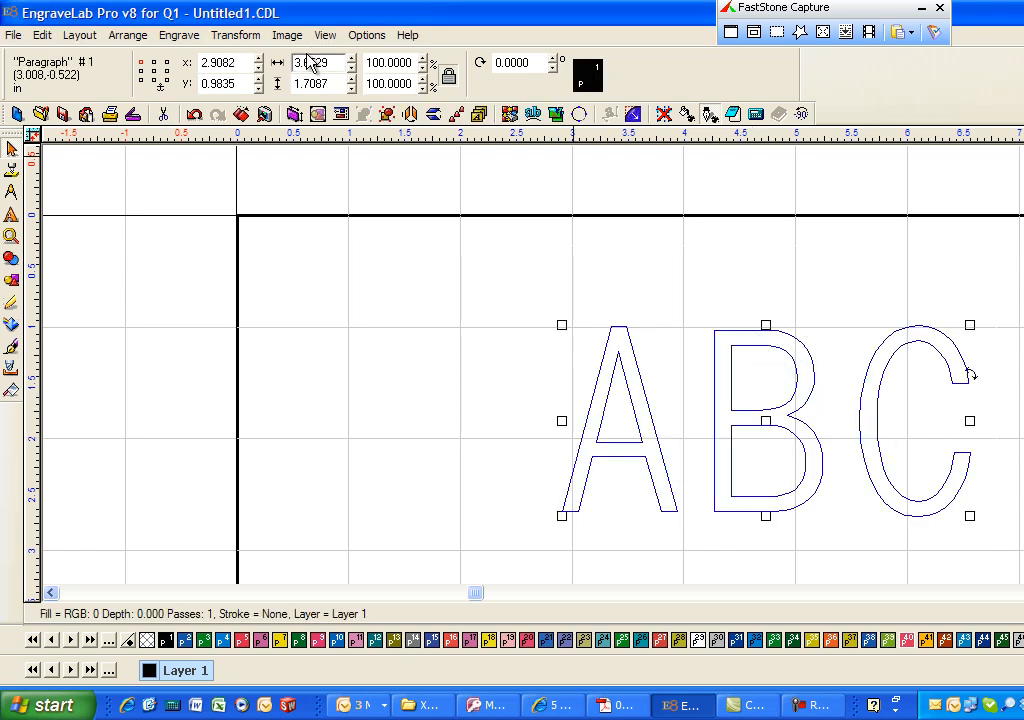
pyautogui.click(137, 42)
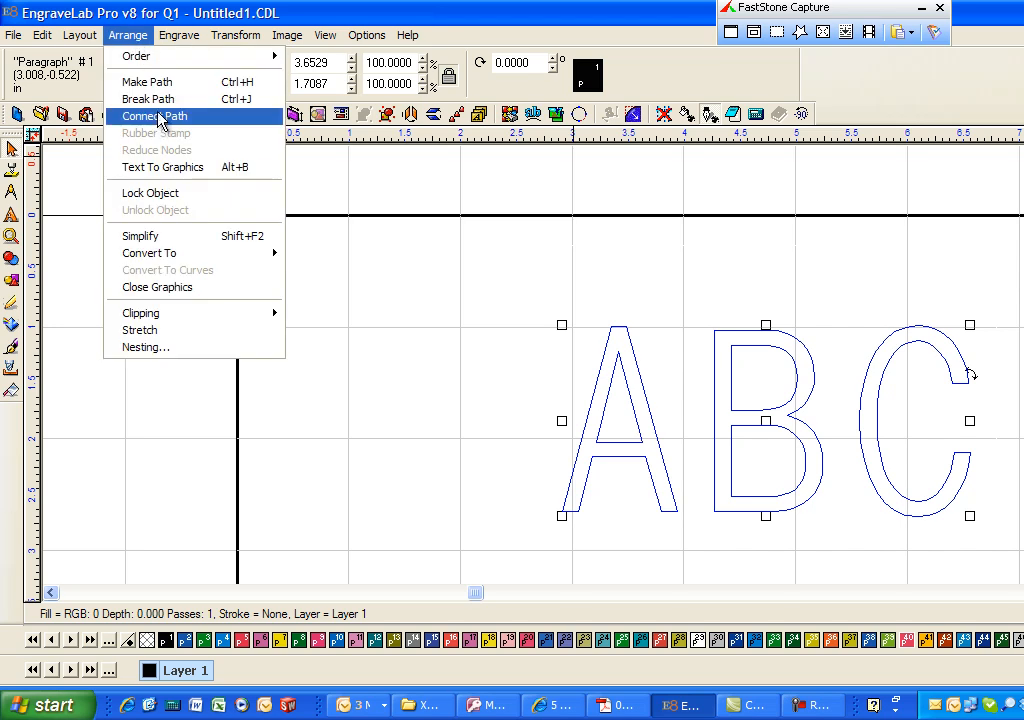
pyautogui.click(162, 136)
# - Move the letter B's two inner outlines out of the letter, the upper one above the B–C gap and the lower one above the A–B gap
pyautogui.click(770, 362)
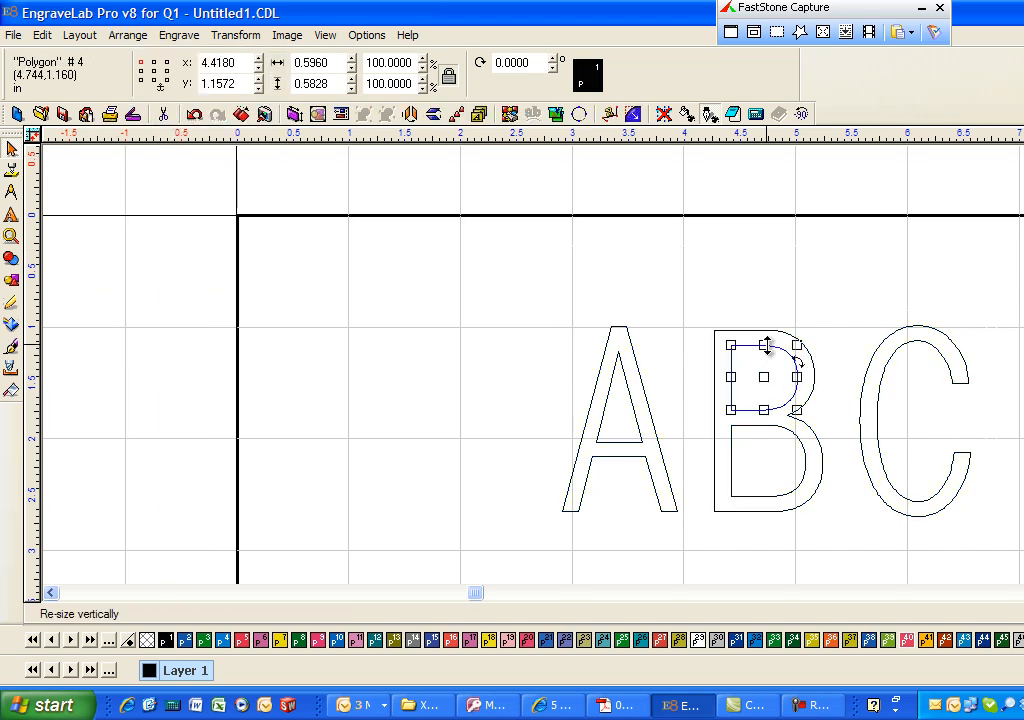
pyautogui.click(776, 376)
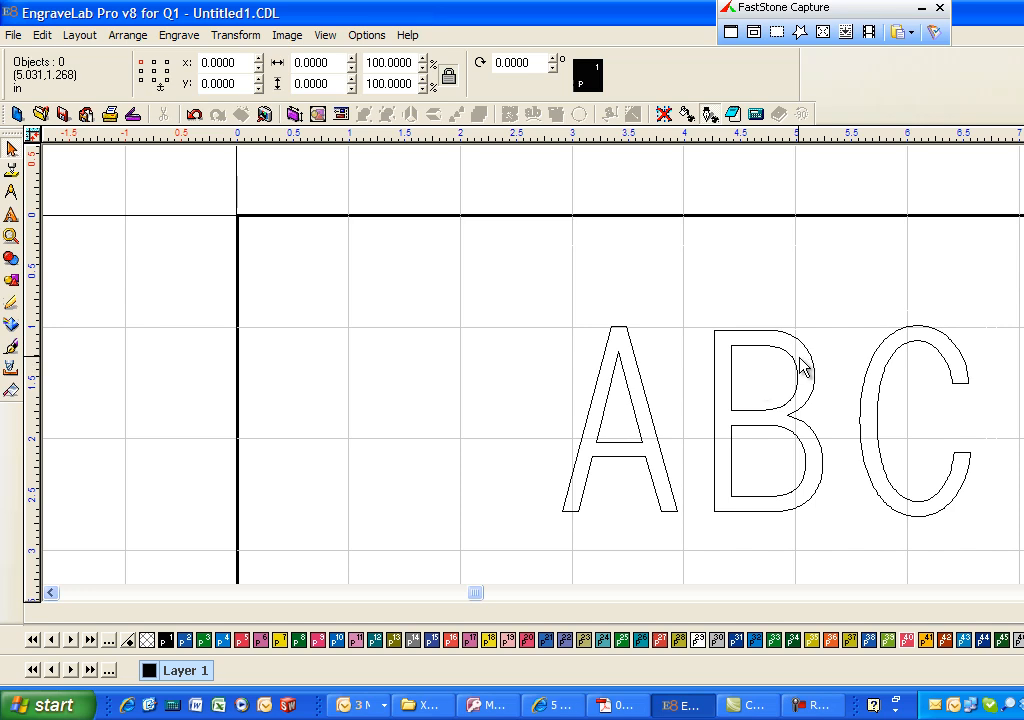
pyautogui.click(796, 366)
pyautogui.moveTo(761, 373); pyautogui.dragTo(842, 280)
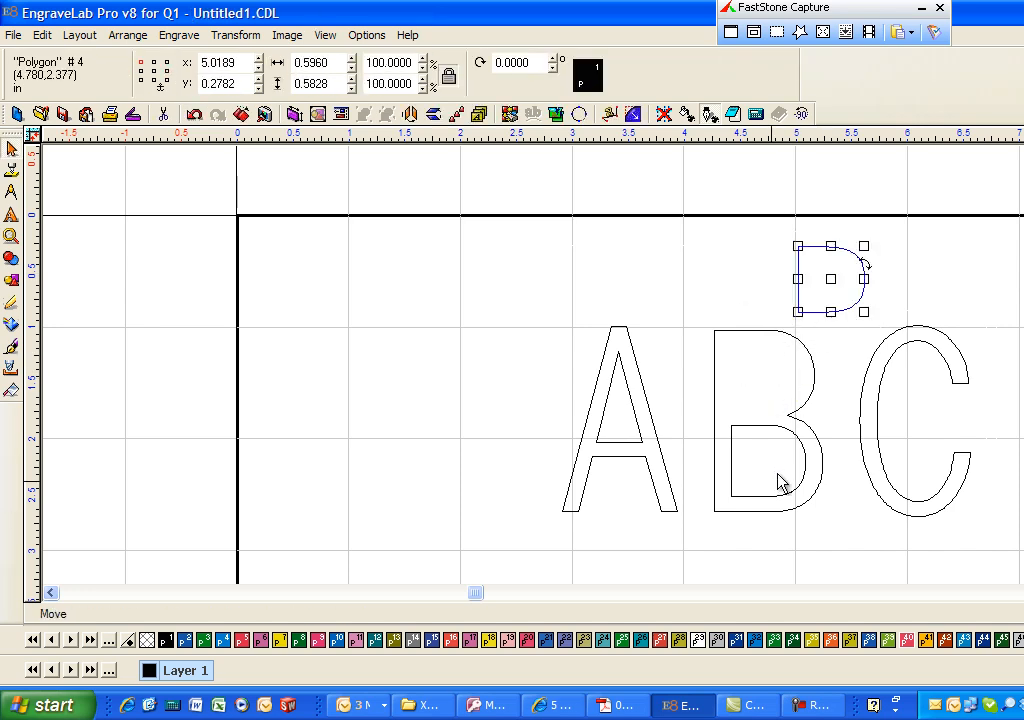
pyautogui.click(768, 469)
pyautogui.moveTo(768, 469); pyautogui.dragTo(690, 297)
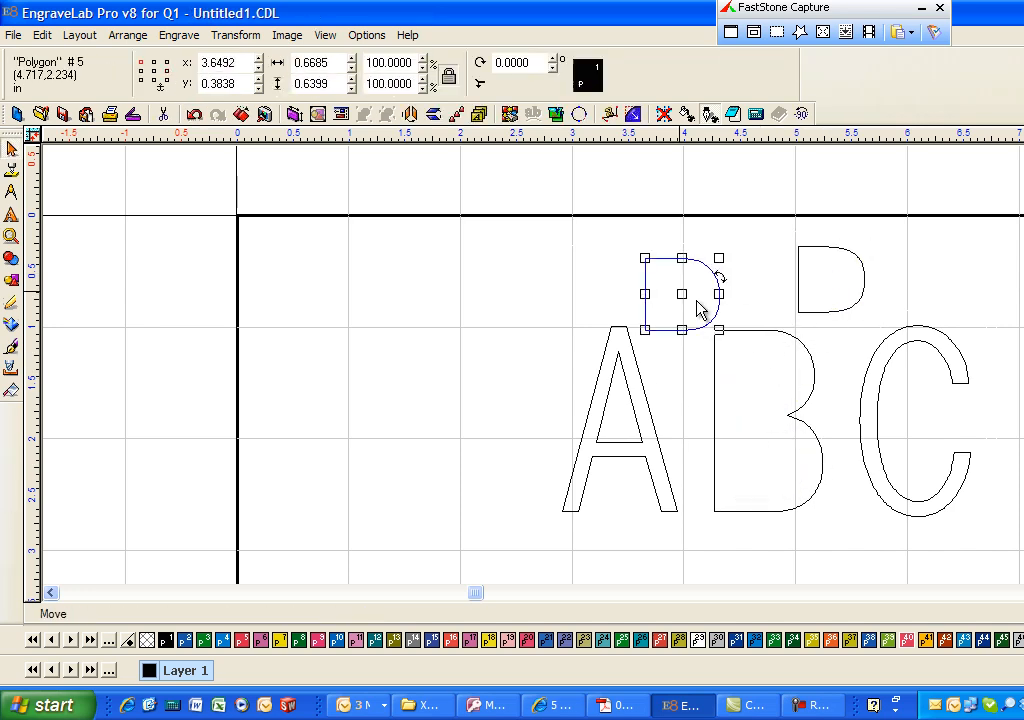
# - Move the A's inner triangle into the B, and shrink the B's former lower inner outline and place it inside the A
pyautogui.click(631, 402)
pyautogui.moveTo(621, 395); pyautogui.dragTo(763, 444)
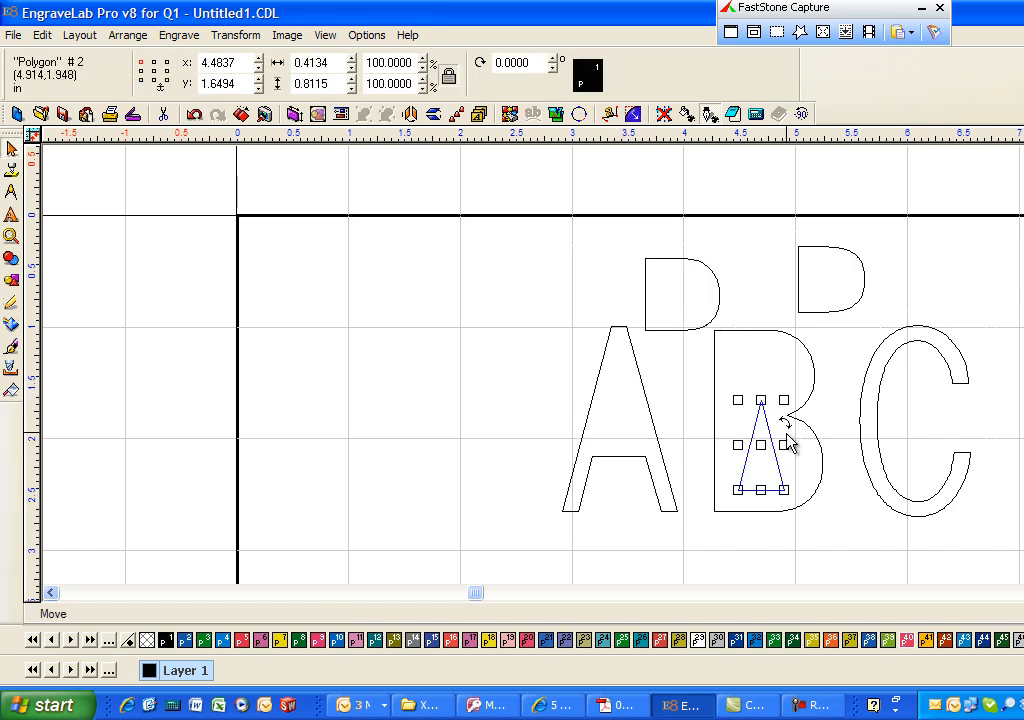
pyautogui.click(719, 298)
pyautogui.moveTo(725, 294); pyautogui.dragTo(621, 379)
pyautogui.click(675, 331)
# - Create a Male tool path with the .093 End Mill, 0.06 deep, on the separate B outline and its inner triangle
pyautogui.moveTo(667, 294); pyautogui.dragTo(840, 590)
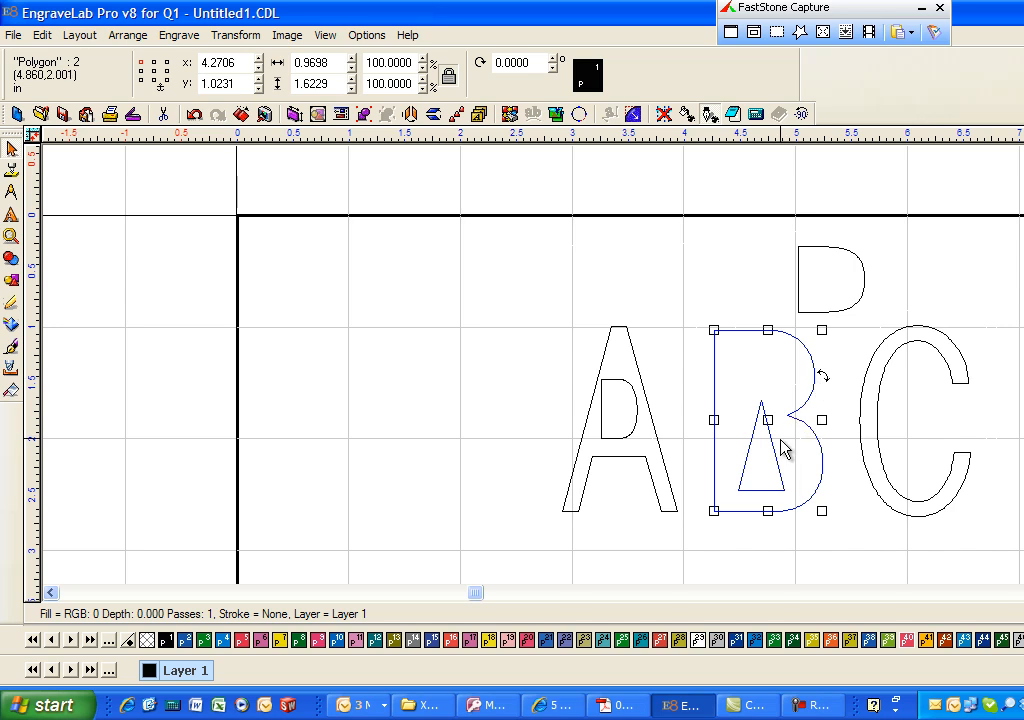
pyautogui.click(170, 35)
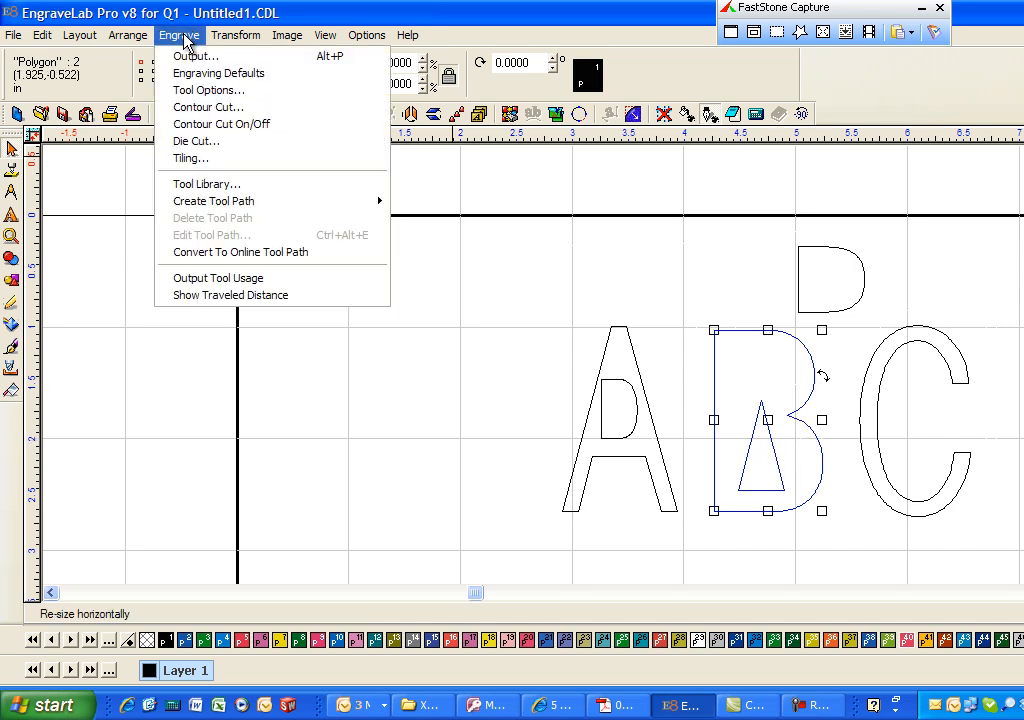
pyautogui.moveTo(310, 203)
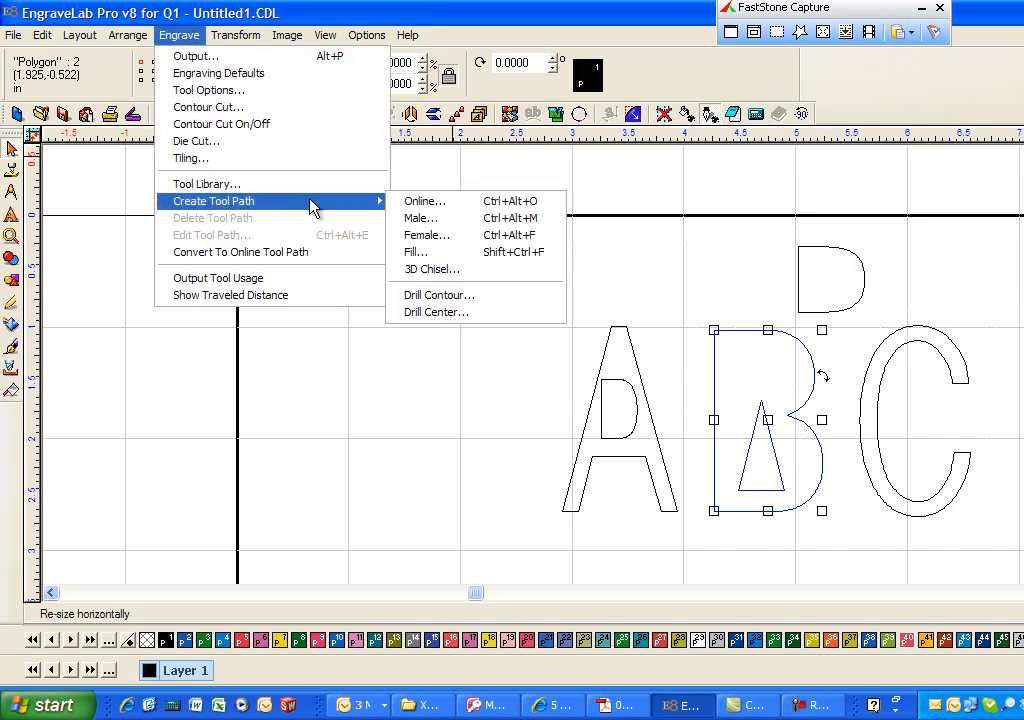
pyautogui.click(449, 218)
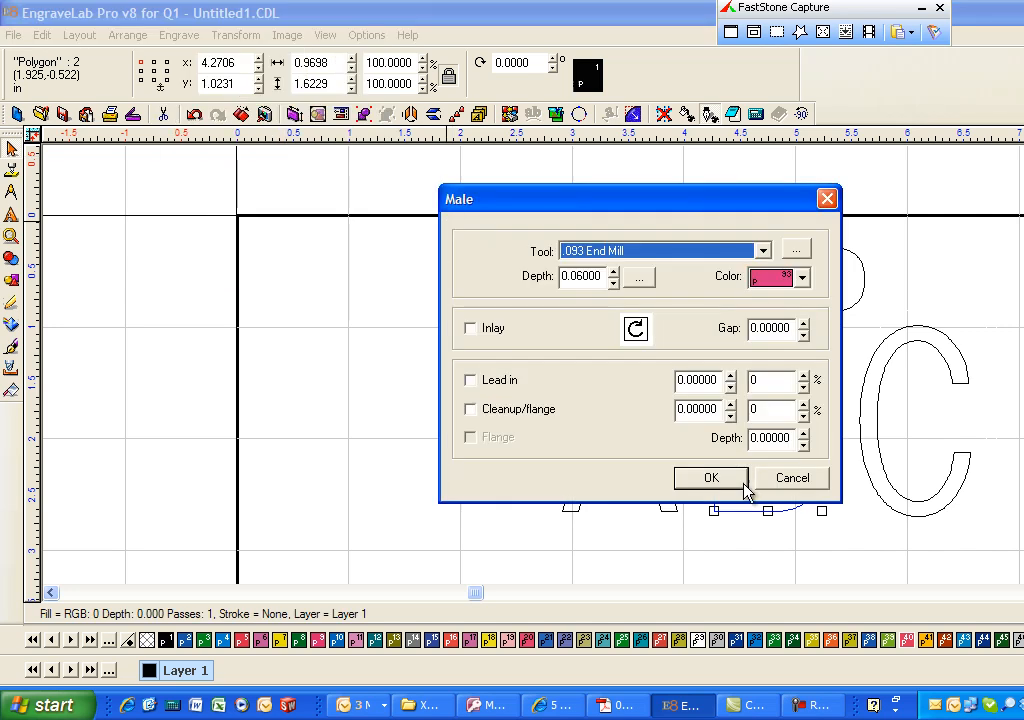
pyautogui.click(711, 479)
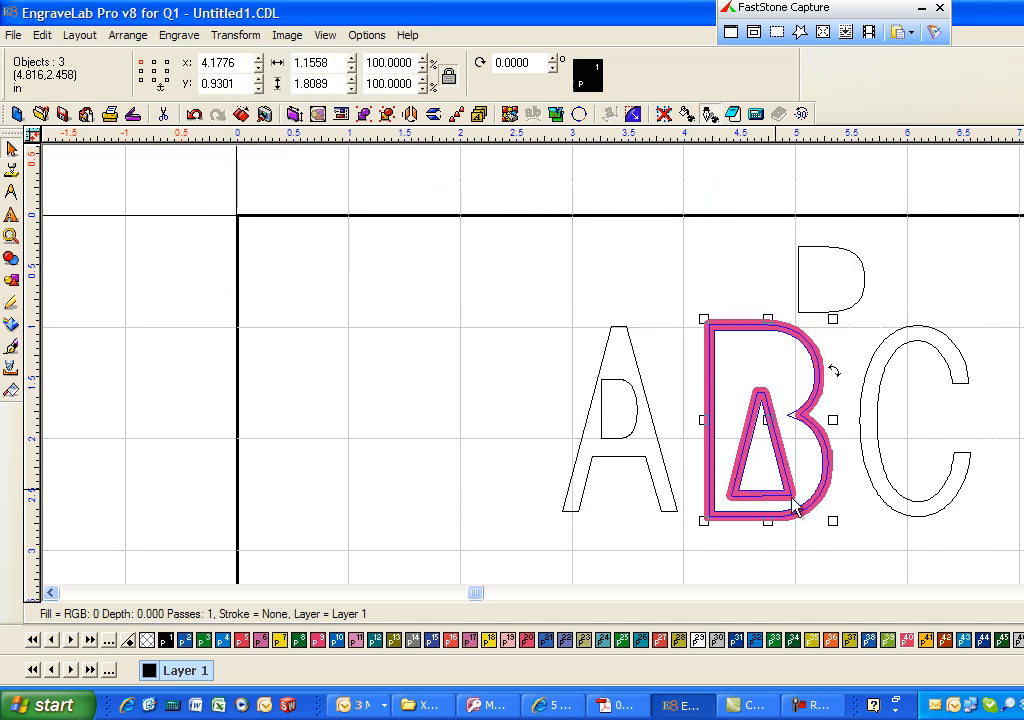
pyautogui.click(920, 535)
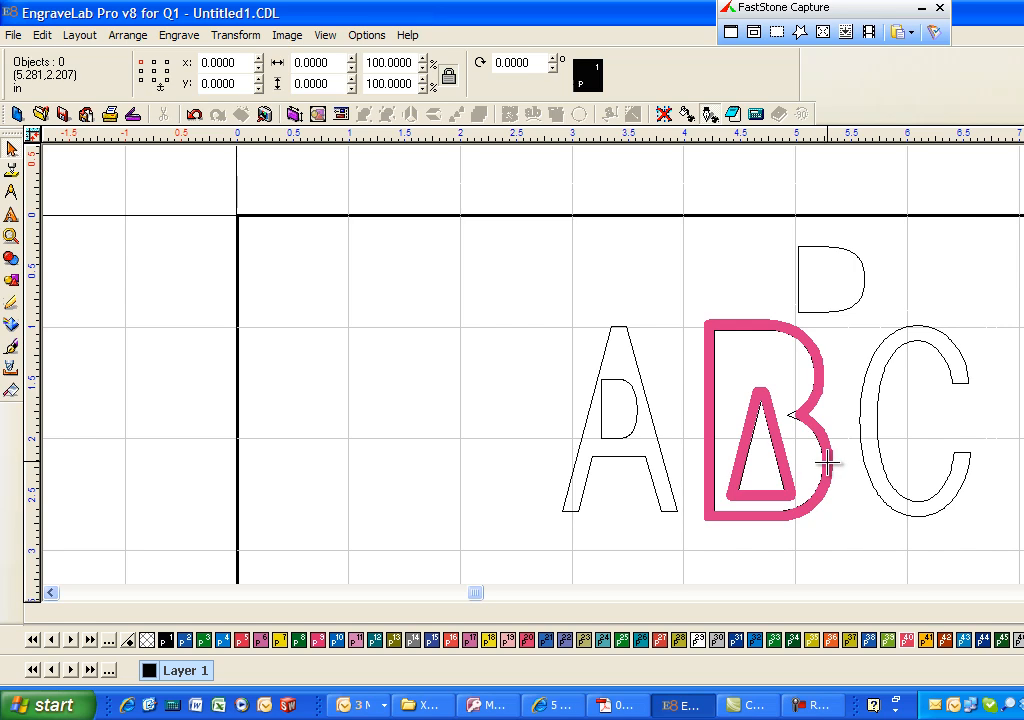
pyautogui.click(826, 469)
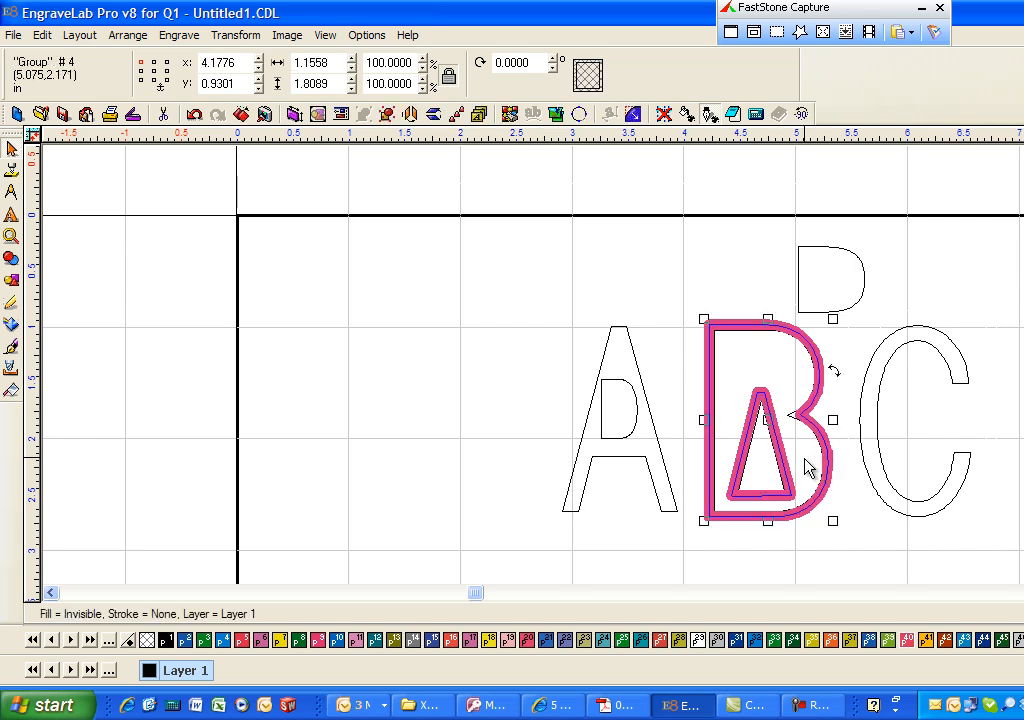
pyautogui.click(804, 460)
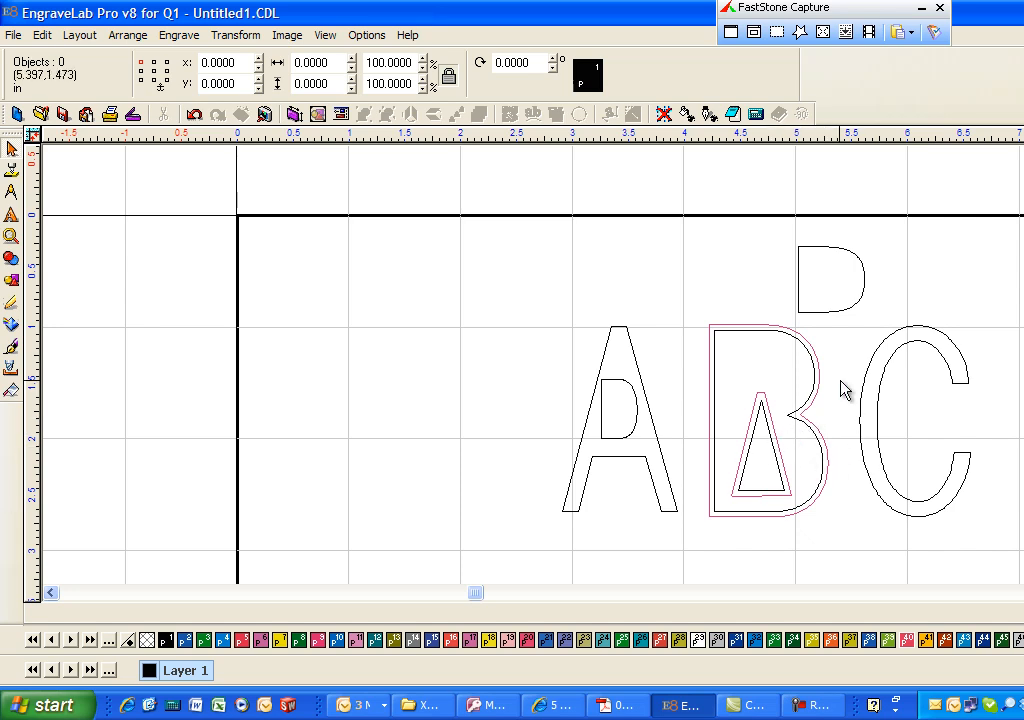
# - Delete the Male tool path around the B and its triangle
pyautogui.click(762, 389)
pyautogui.press('Delete')
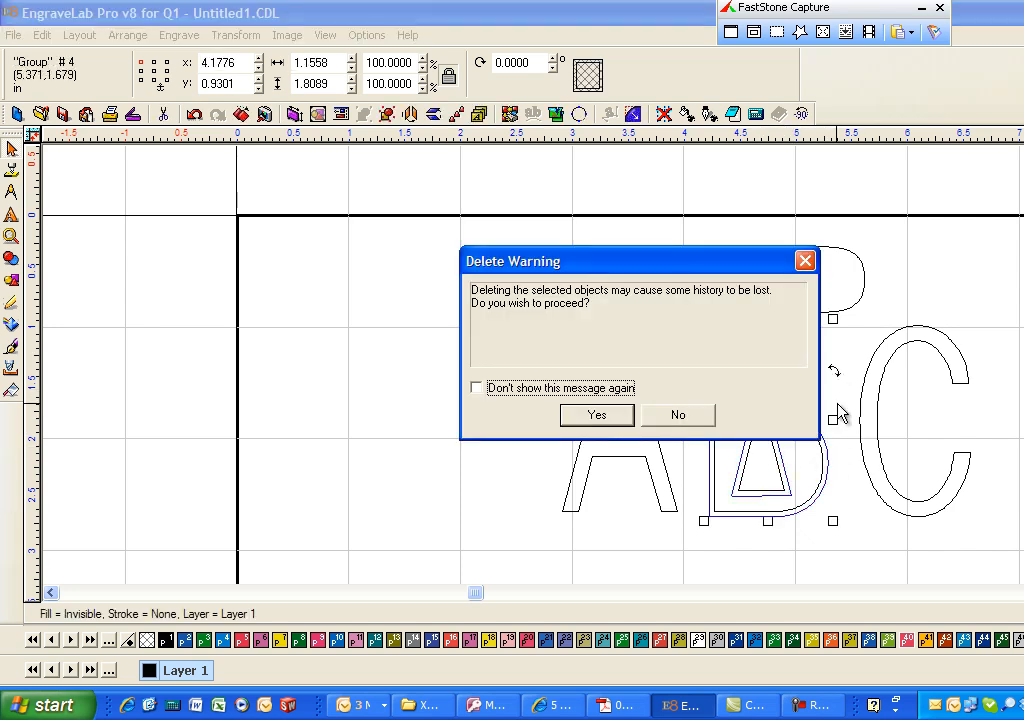
pyautogui.click(614, 414)
# - Combine the B outline and its inner triangle into one polygon with Make Path
pyautogui.moveTo(694, 306); pyautogui.dragTo(870, 582)
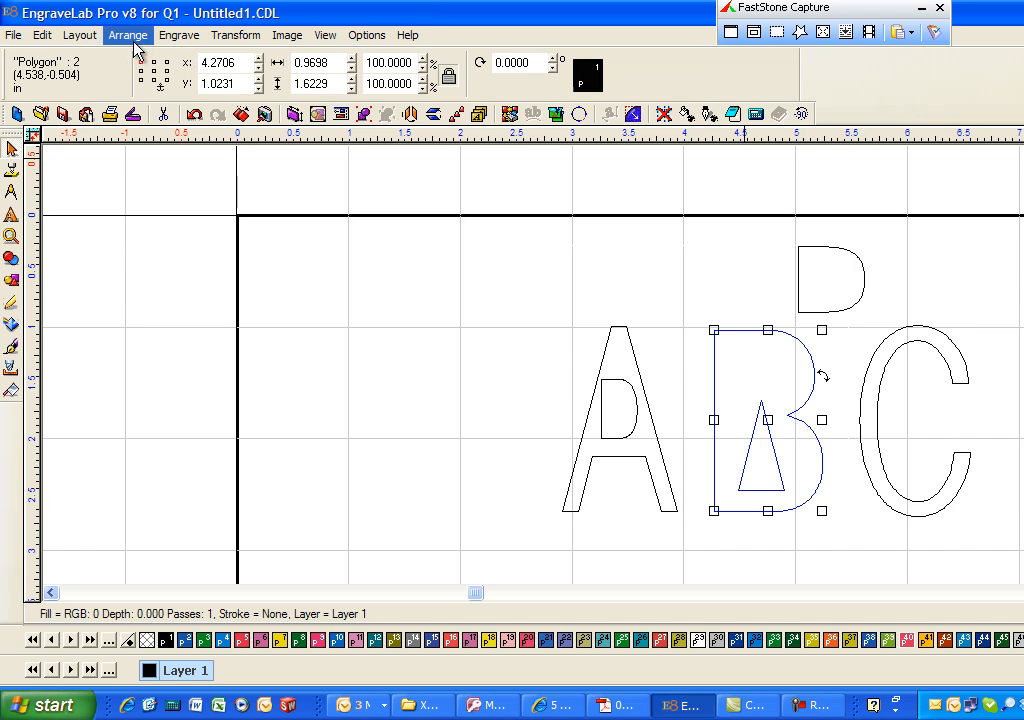
pyautogui.click(80, 35)
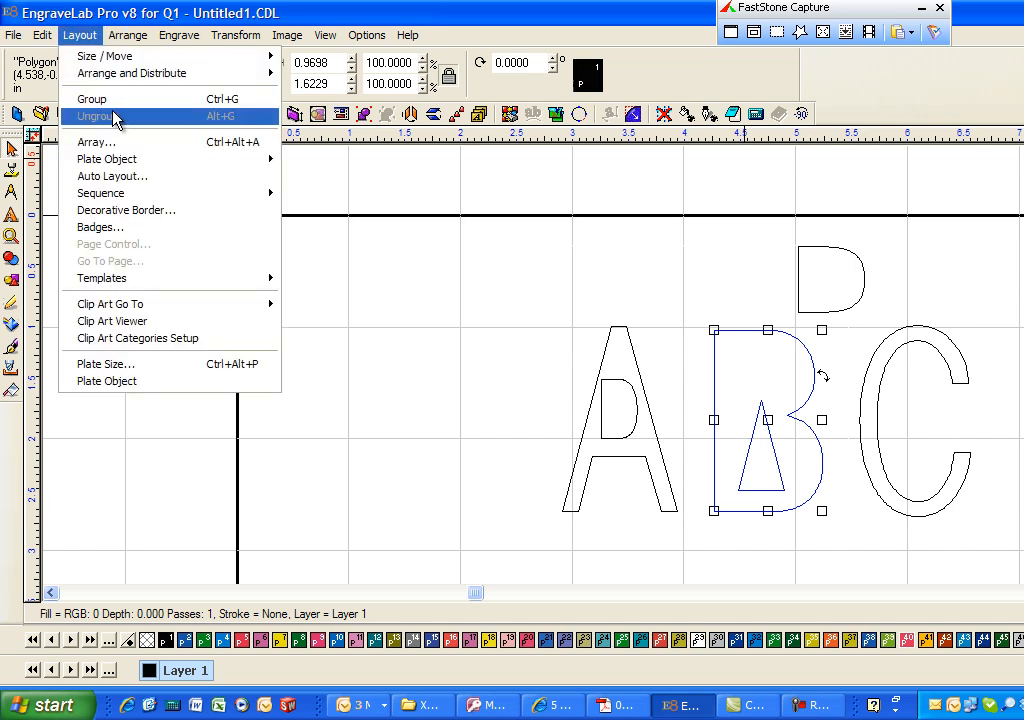
pyautogui.moveTo(106, 42)
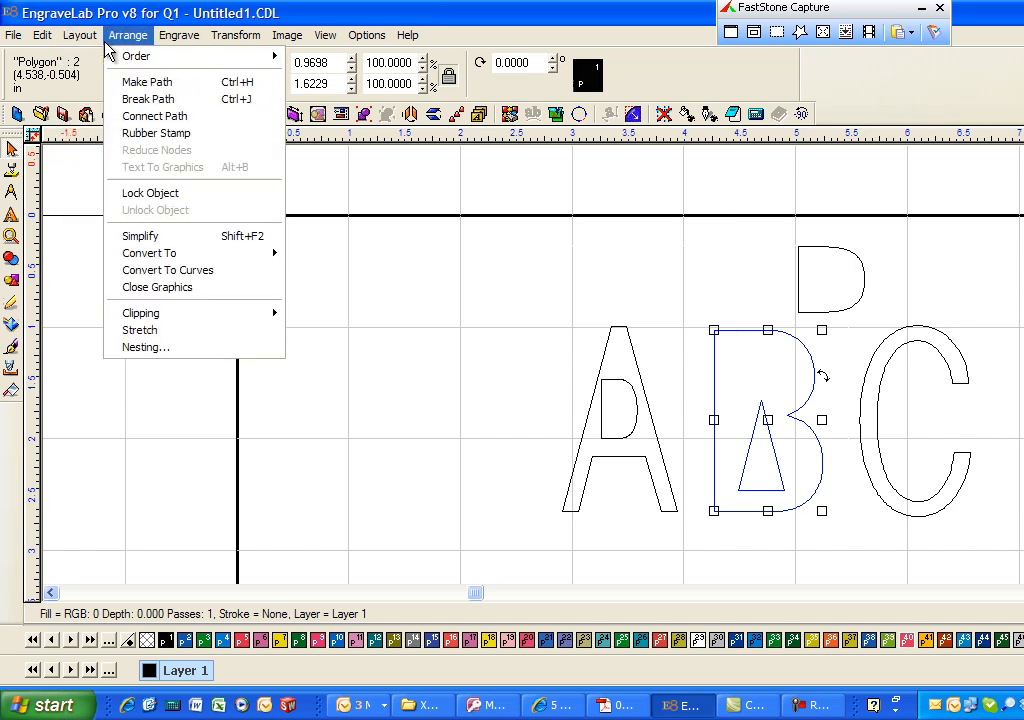
pyautogui.click(162, 88)
# - Create a Male tool path on the combined B and triangle with the .093 End Mill at 0.06 depth
pyautogui.moveTo(684, 314); pyautogui.dragTo(882, 606)
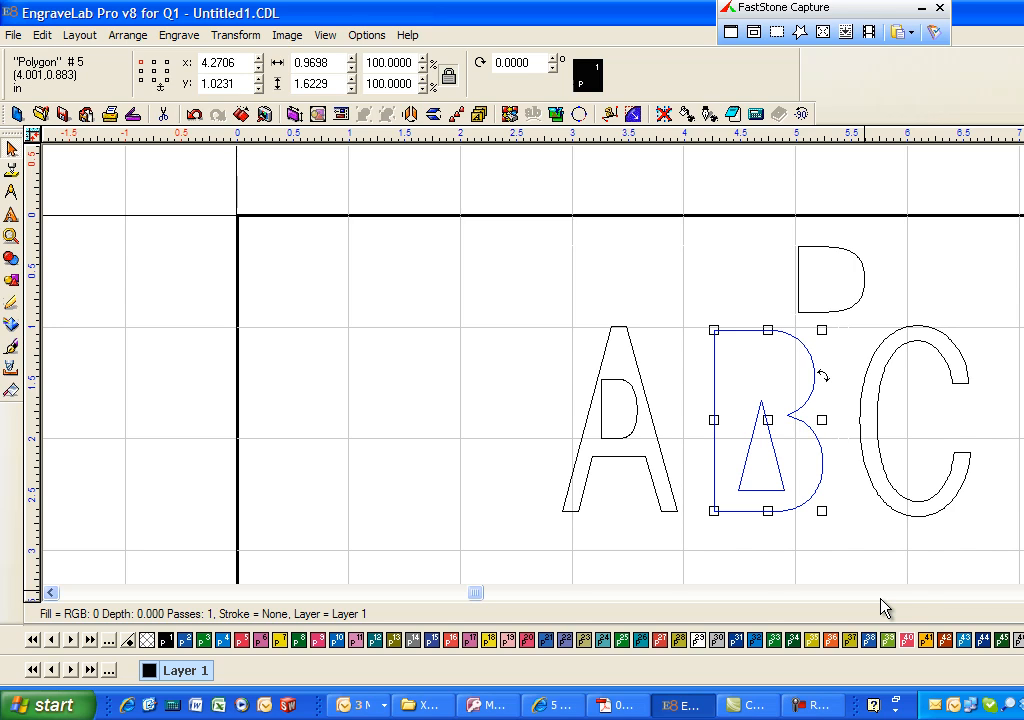
pyautogui.click(179, 35)
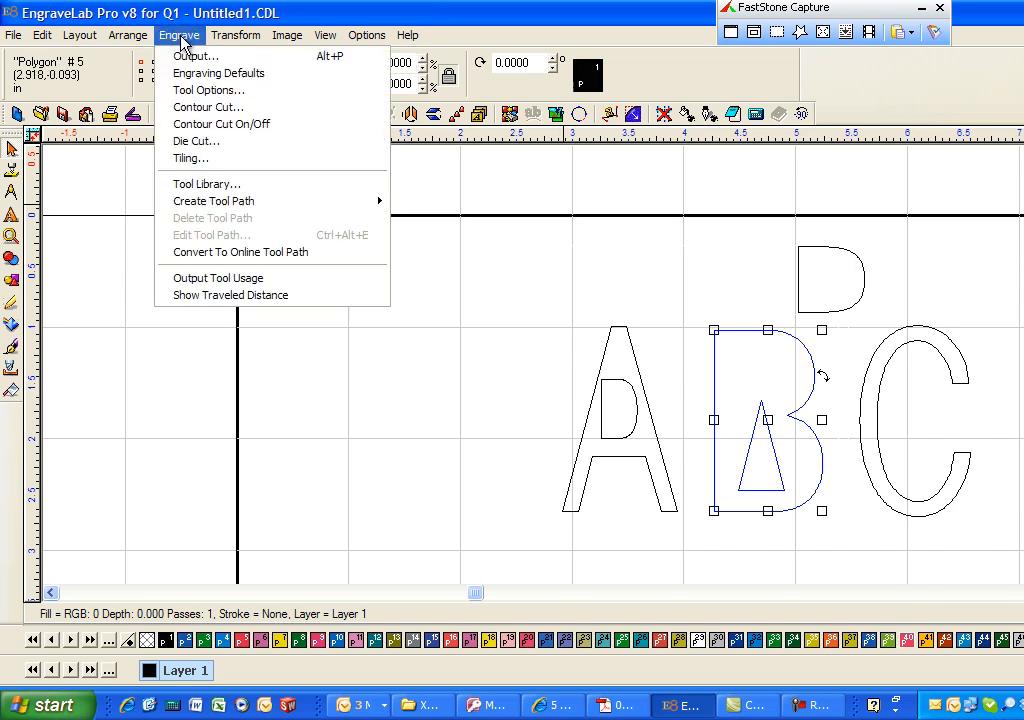
pyautogui.moveTo(258, 203)
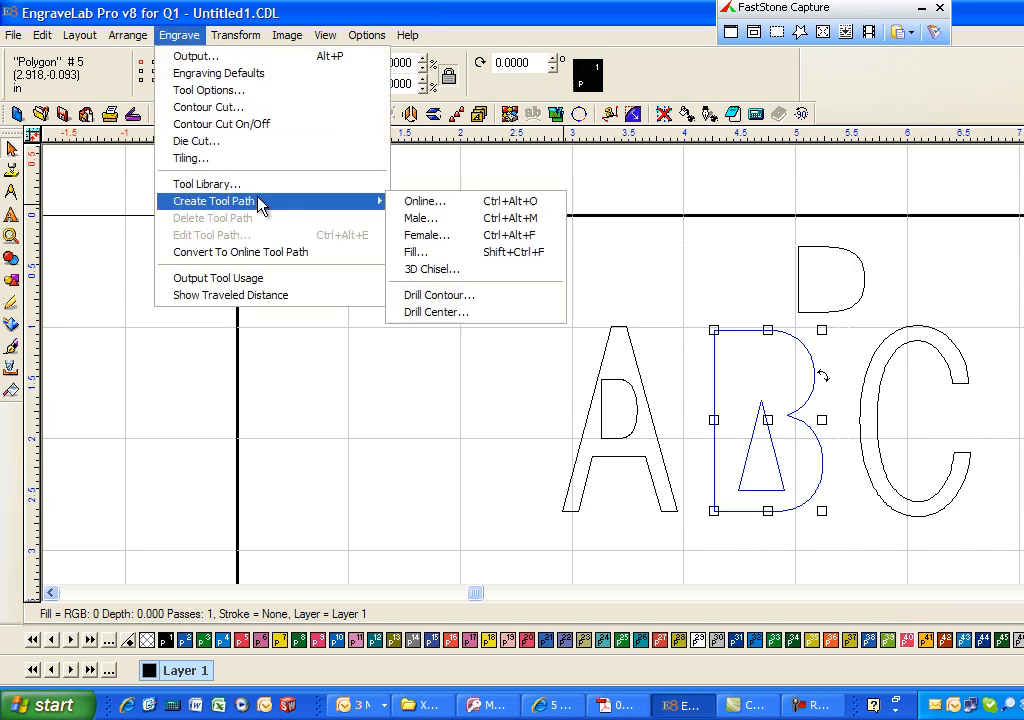
pyautogui.click(466, 220)
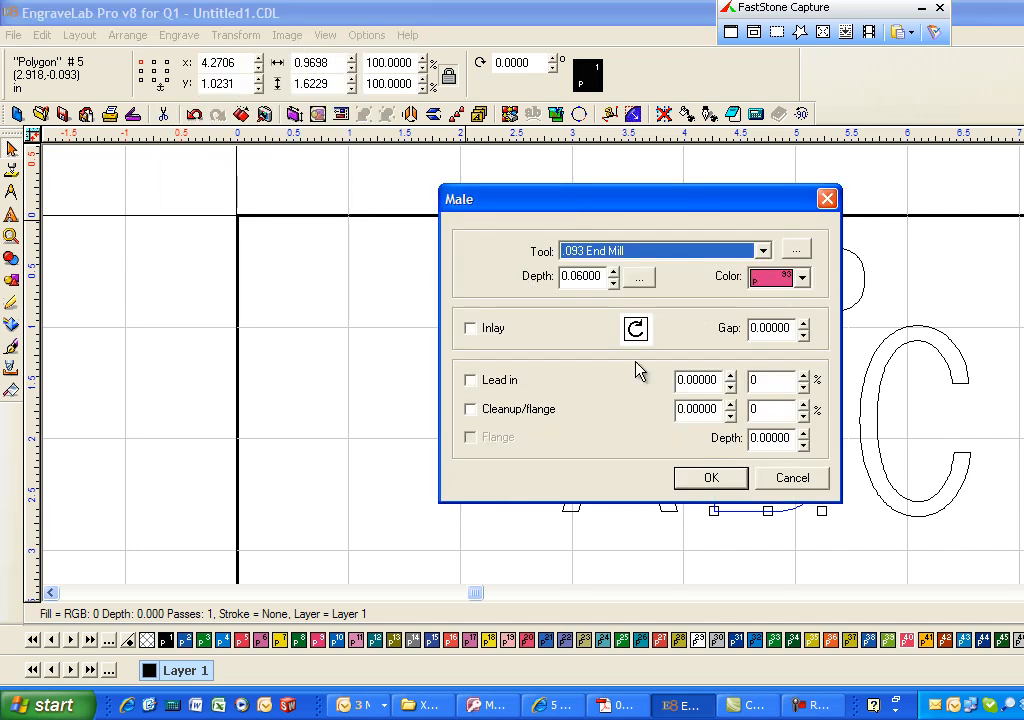
pyautogui.click(714, 479)
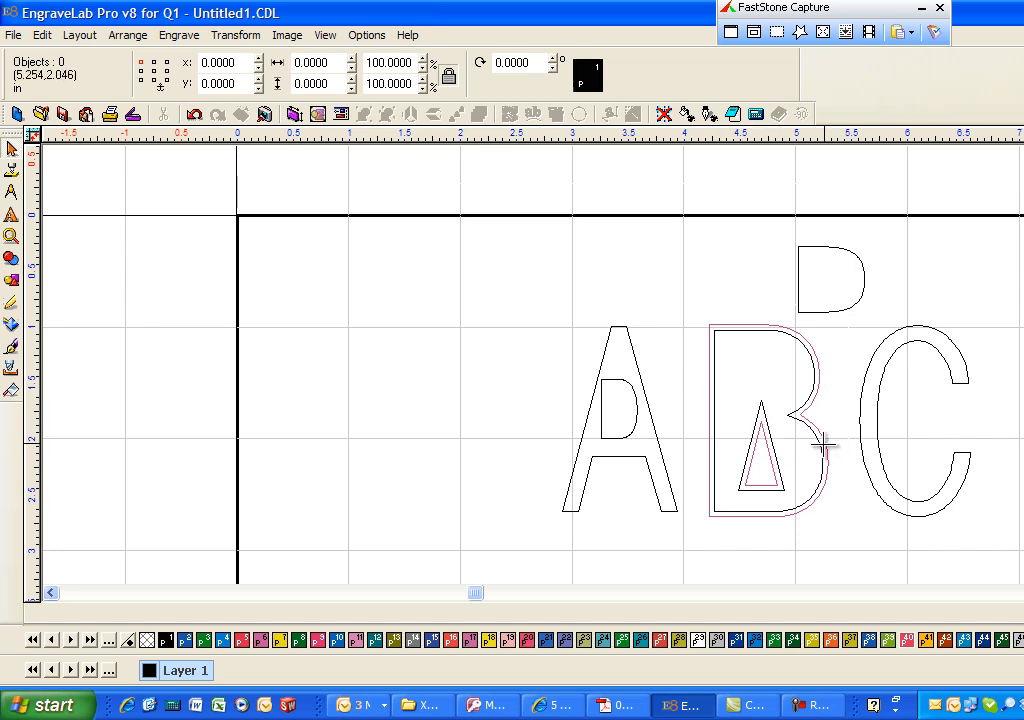
# - Start a Female tool path on the letter C with the .093 End Mill, 0.06 deep in two passes of 0.03
pyautogui.click(960, 381)
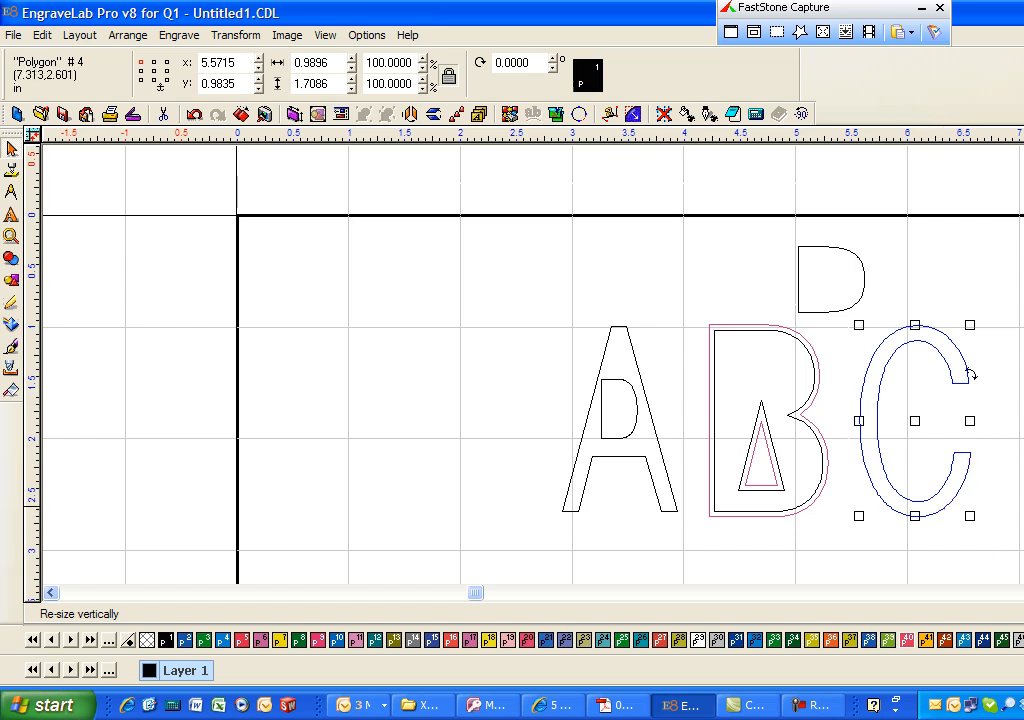
pyautogui.click(182, 38)
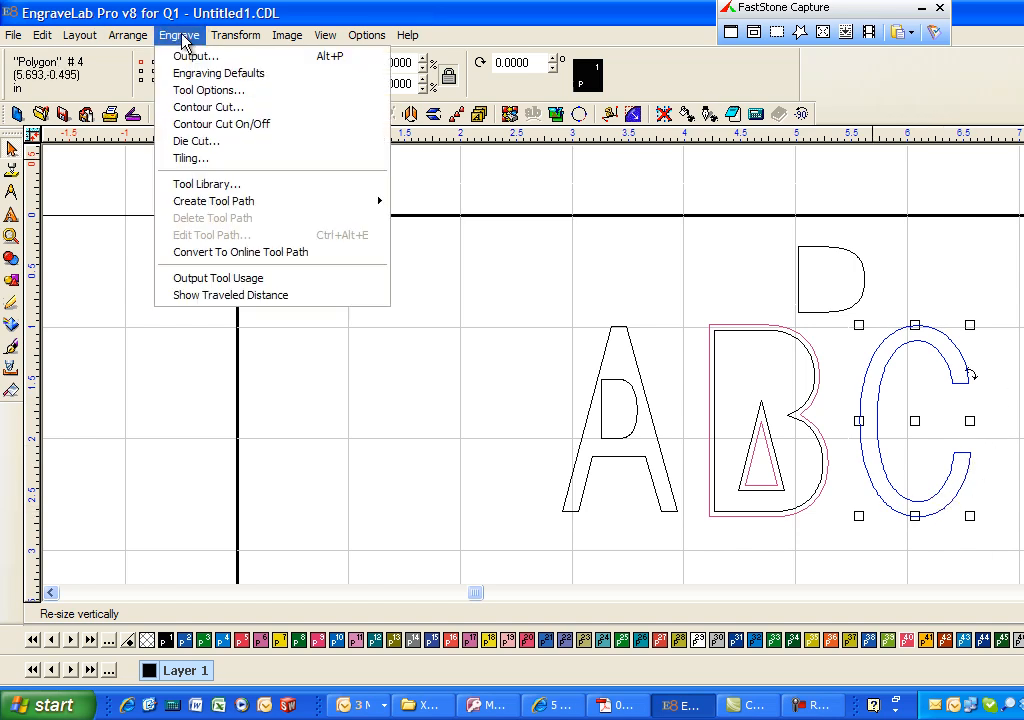
pyautogui.moveTo(217, 201)
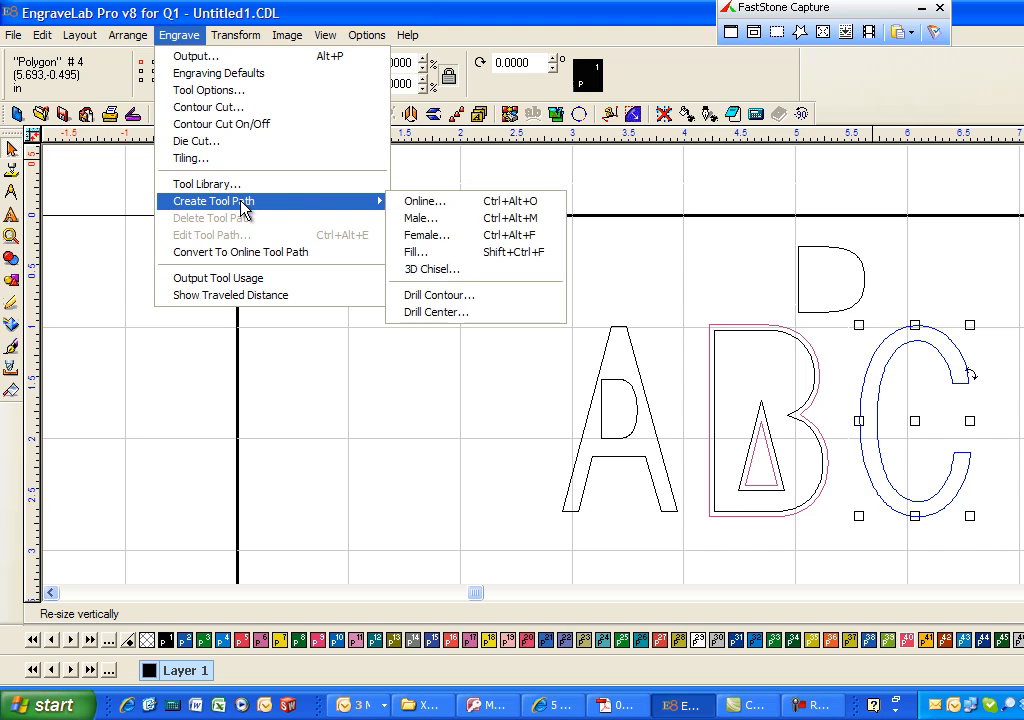
pyautogui.click(481, 243)
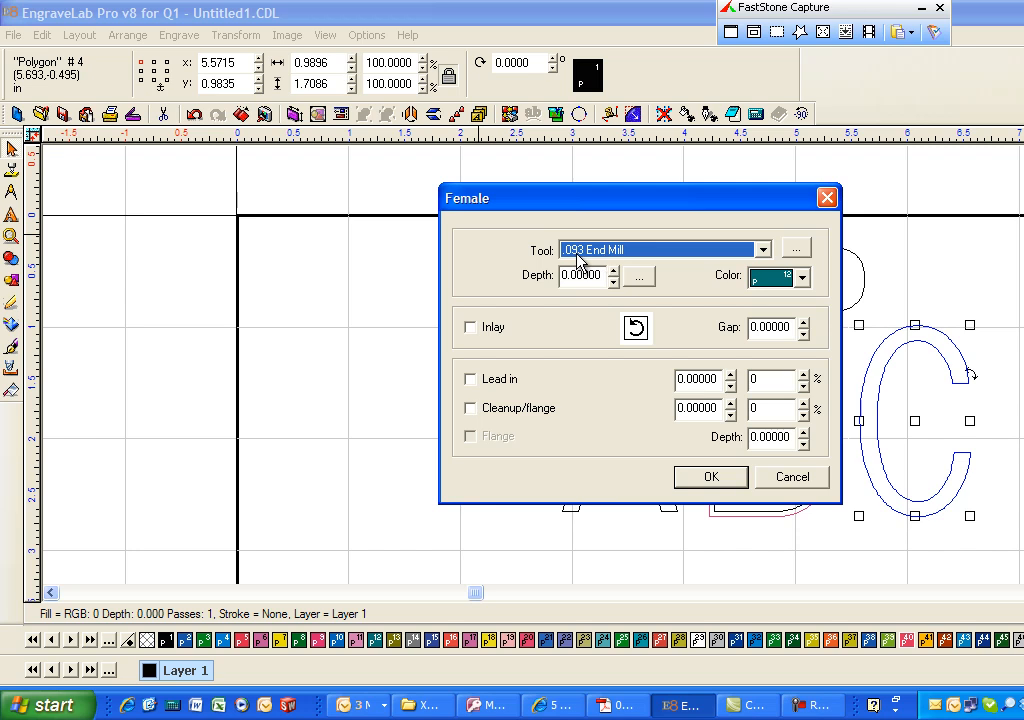
pyautogui.click(640, 278)
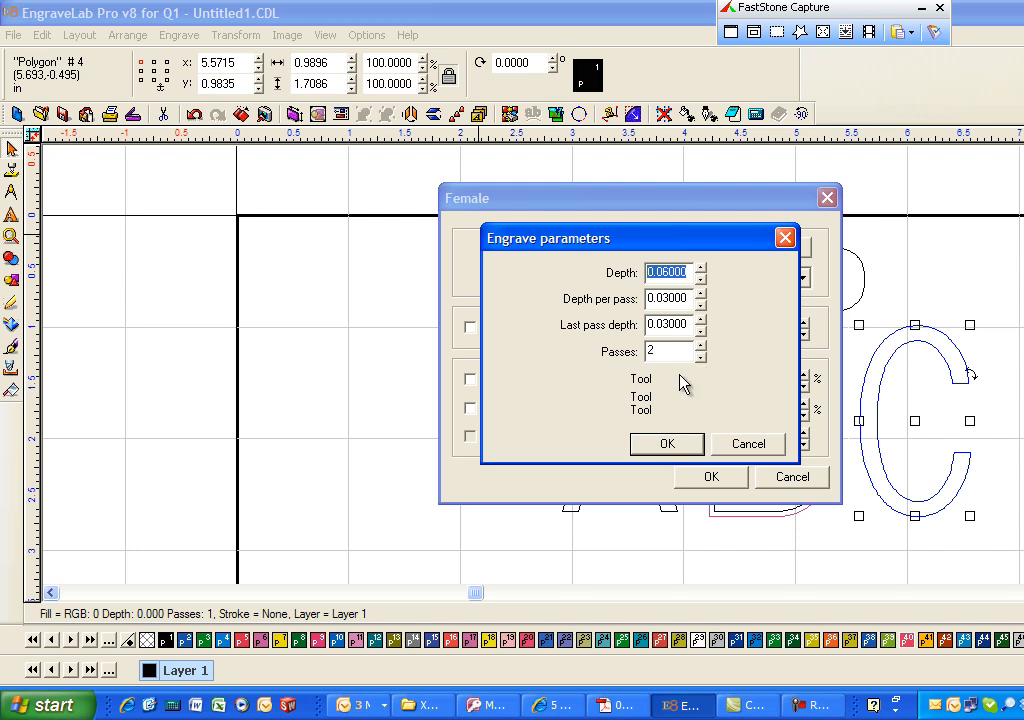
pyautogui.click(667, 443)
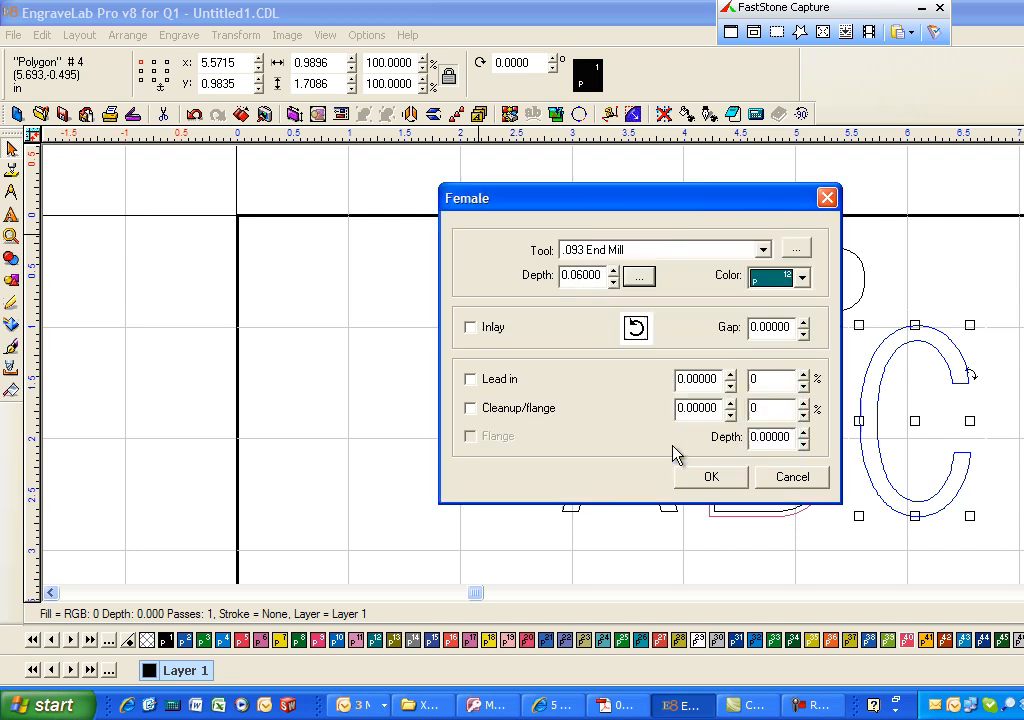
# - Set the C's Female tool path color to 93 and create the tool path
pyautogui.click(803, 279)
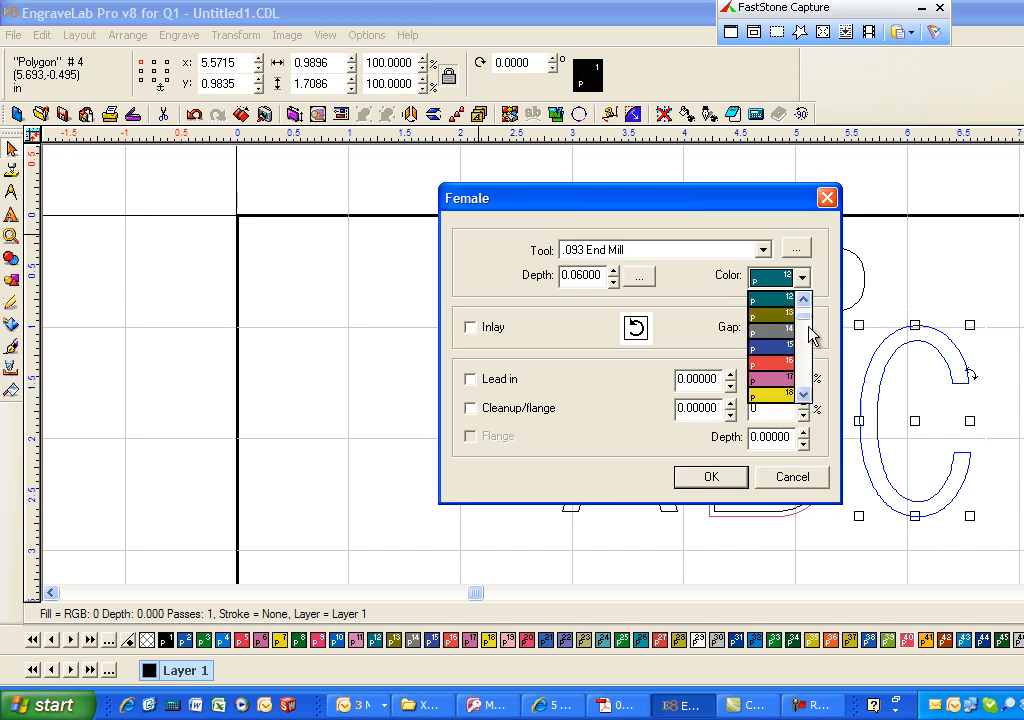
pyautogui.moveTo(805, 324); pyautogui.dragTo(806, 353)
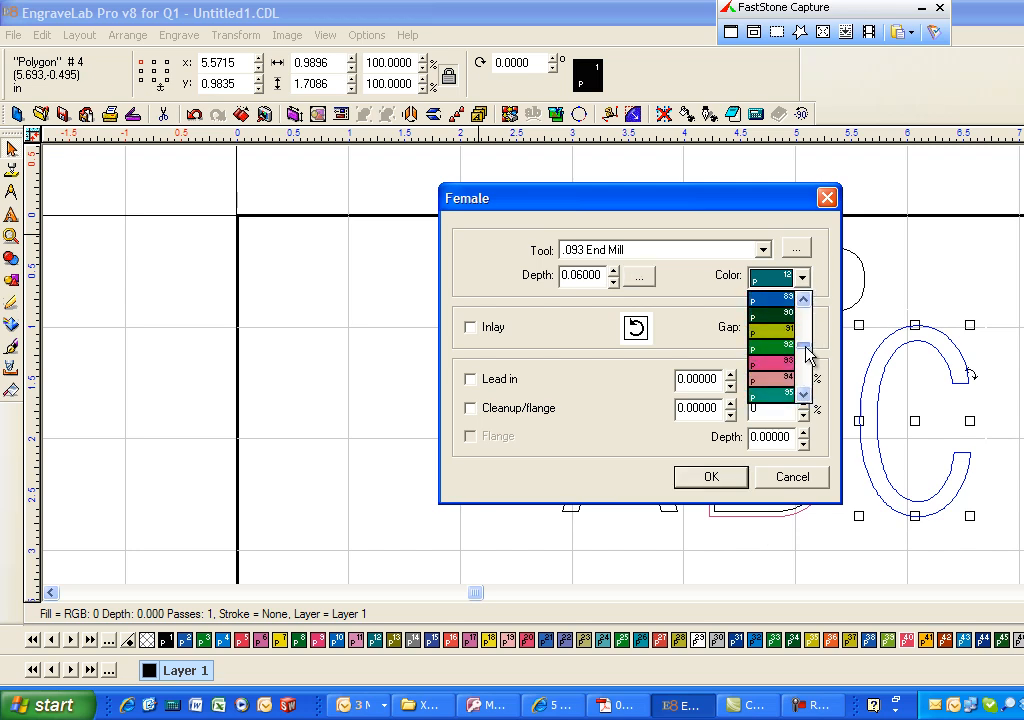
pyautogui.click(789, 361)
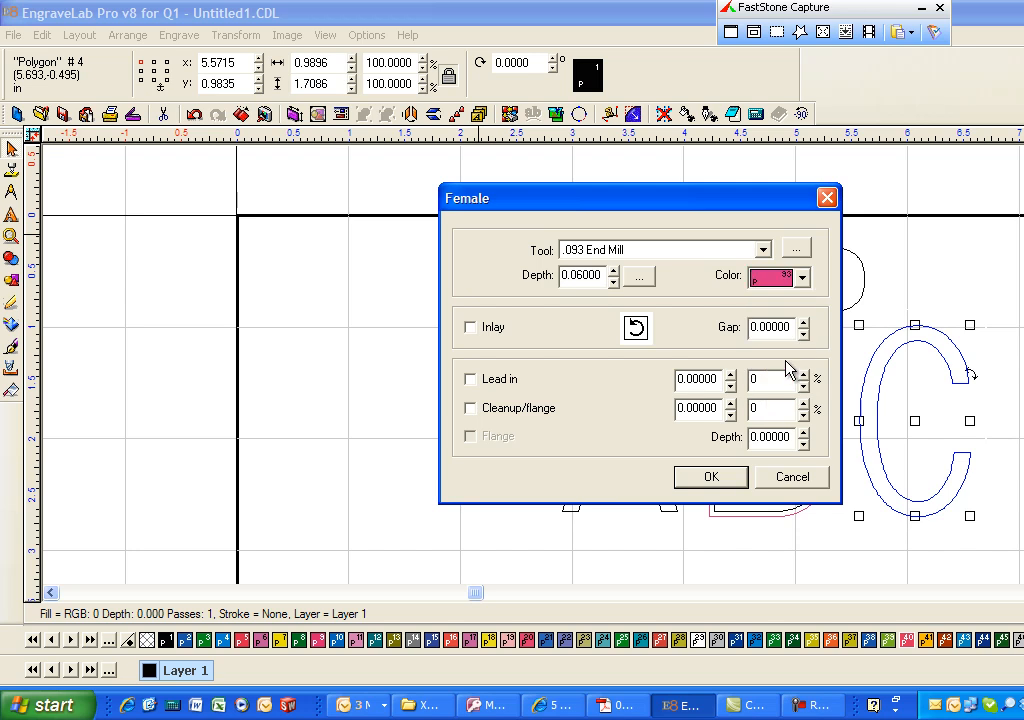
pyautogui.click(711, 477)
pyautogui.click(960, 374)
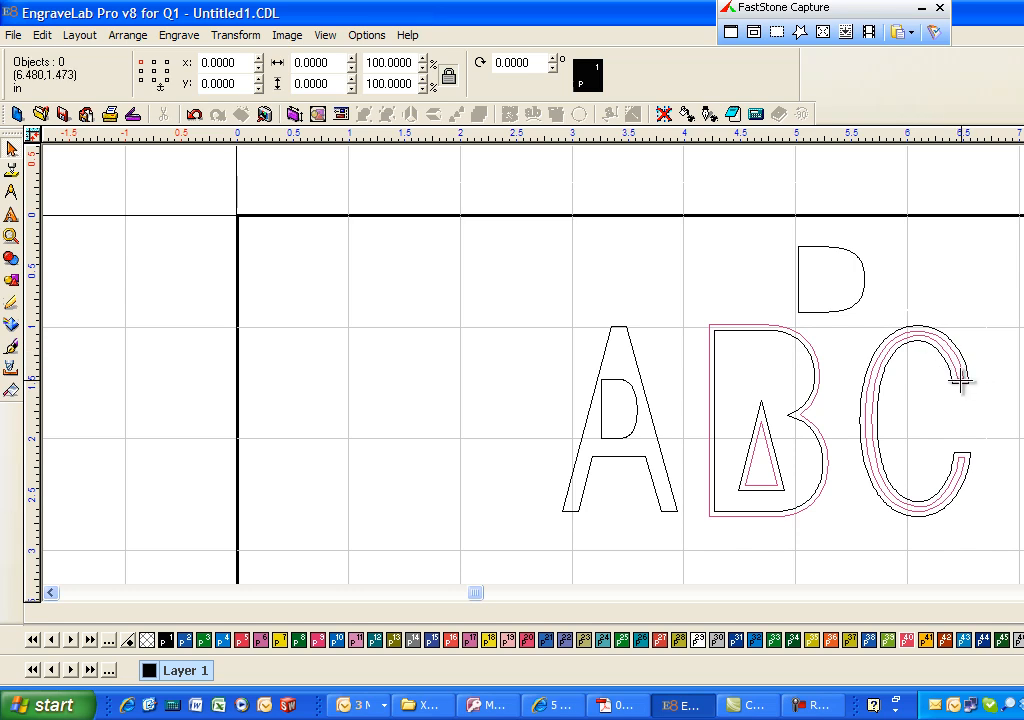
# - Reopen the C's Female tool path for editing to review its tool and depth settings
pyautogui.click(945, 351)
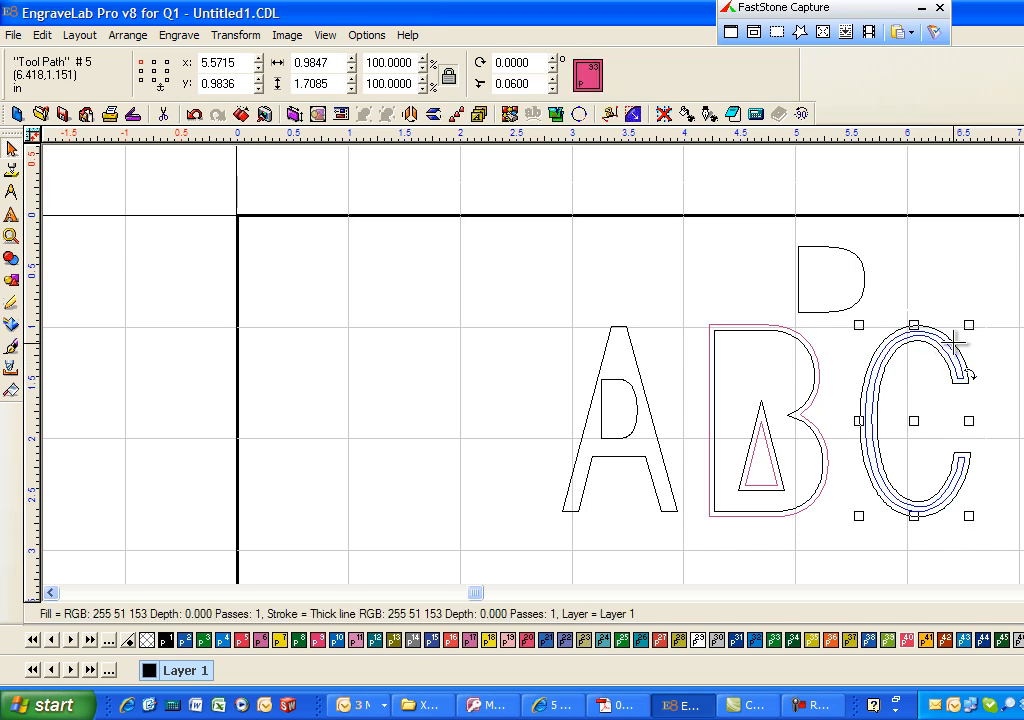
pyautogui.click(179, 35)
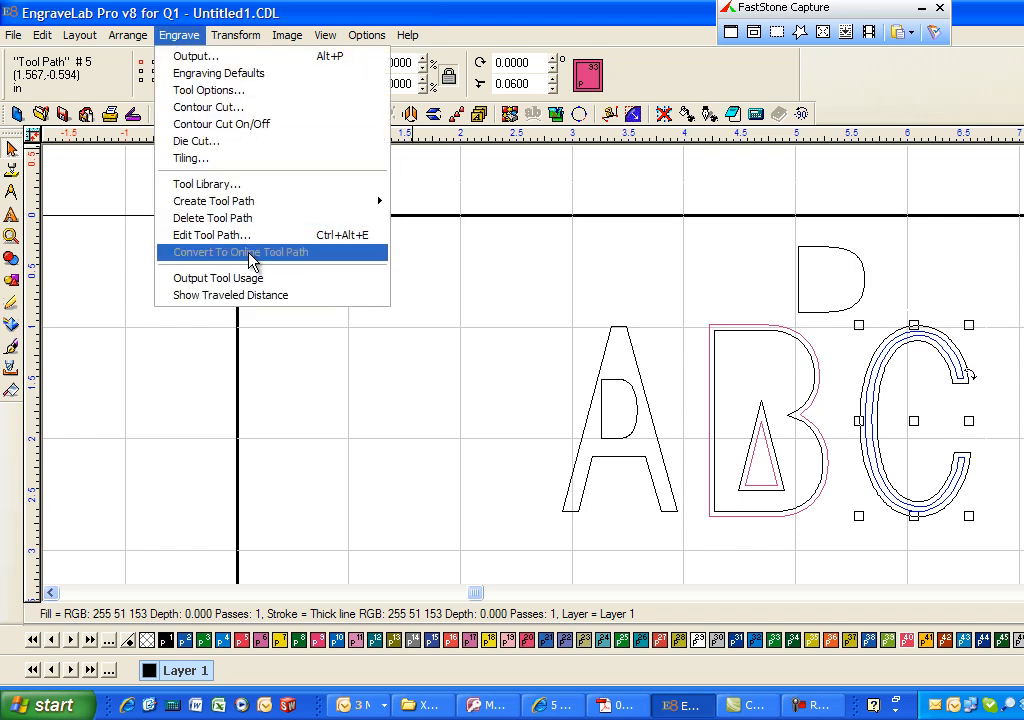
pyautogui.click(251, 238)
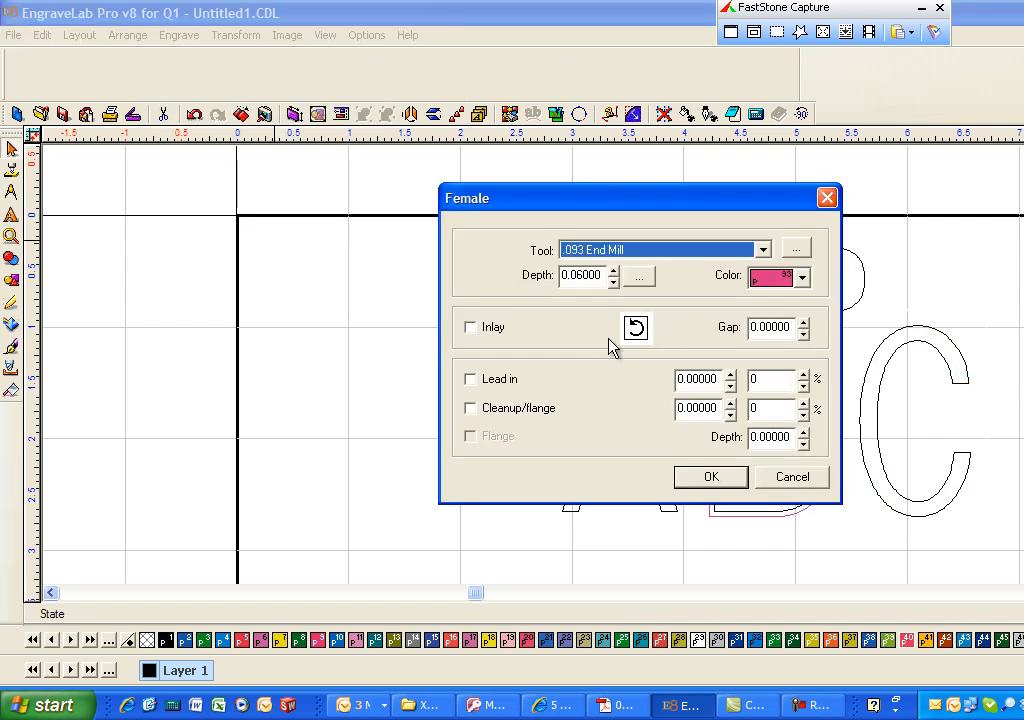
pyautogui.click(728, 478)
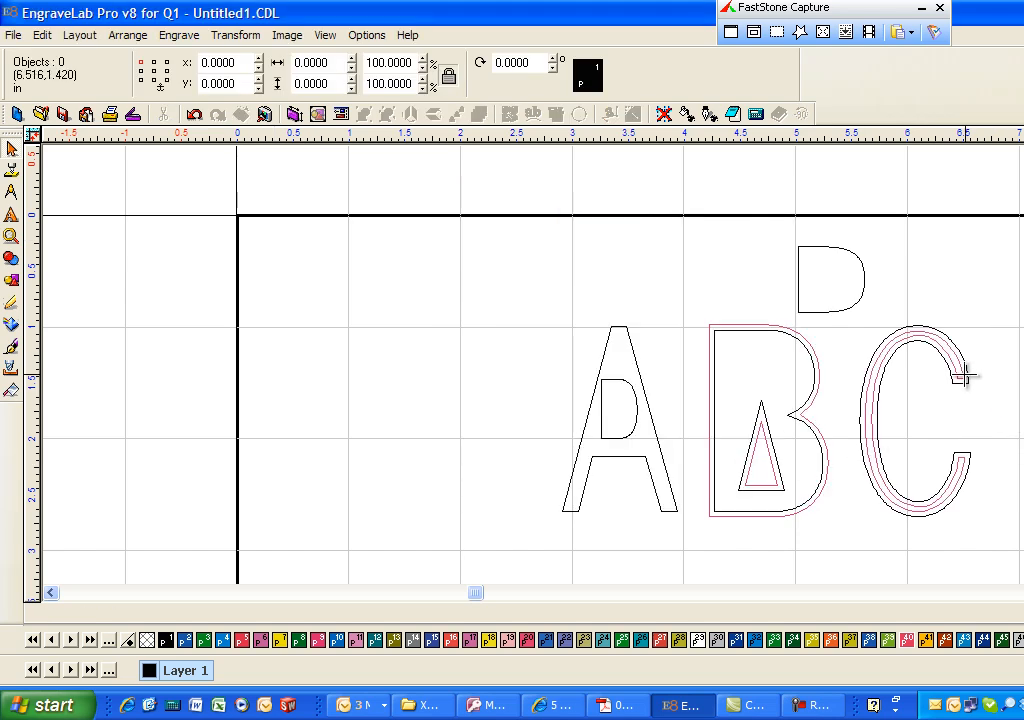